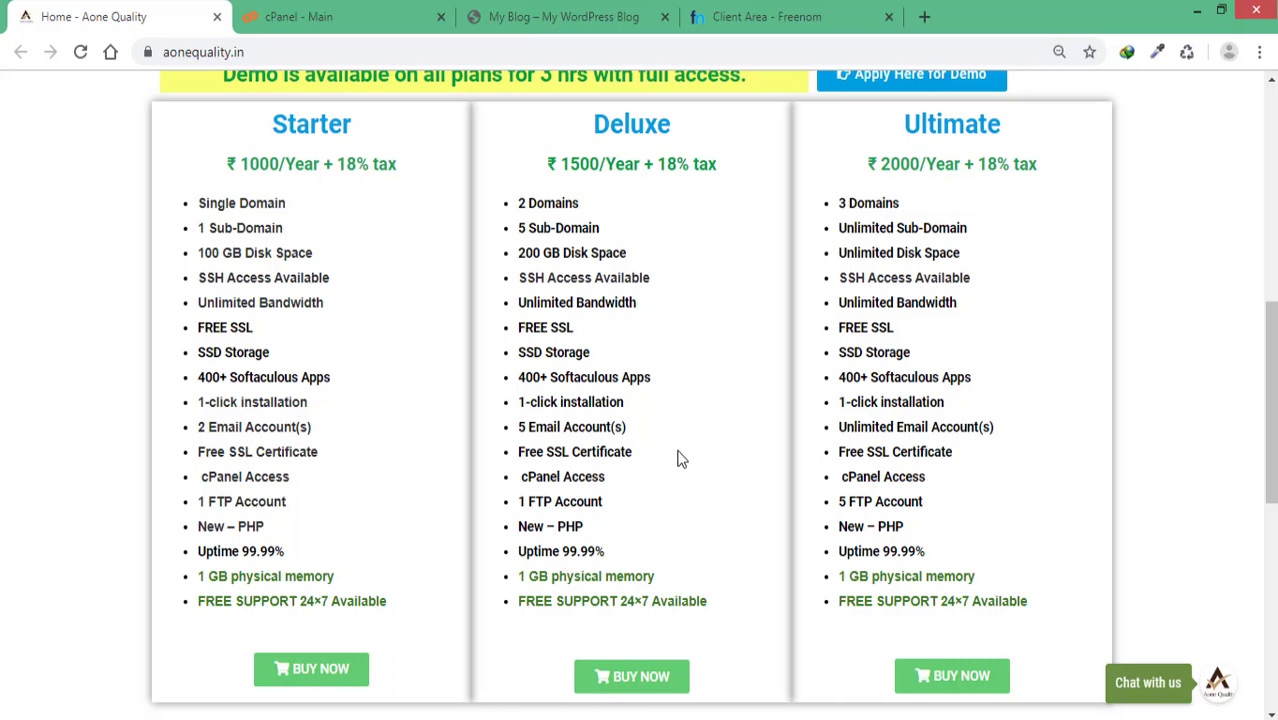
Step: Highlight the Deluxe and Starter plan names and prices, then switch to the cPanel dashboard tab
{"action": "left_click_drag", "start_coordinate": [593, 125], "coordinate": [679, 126]}
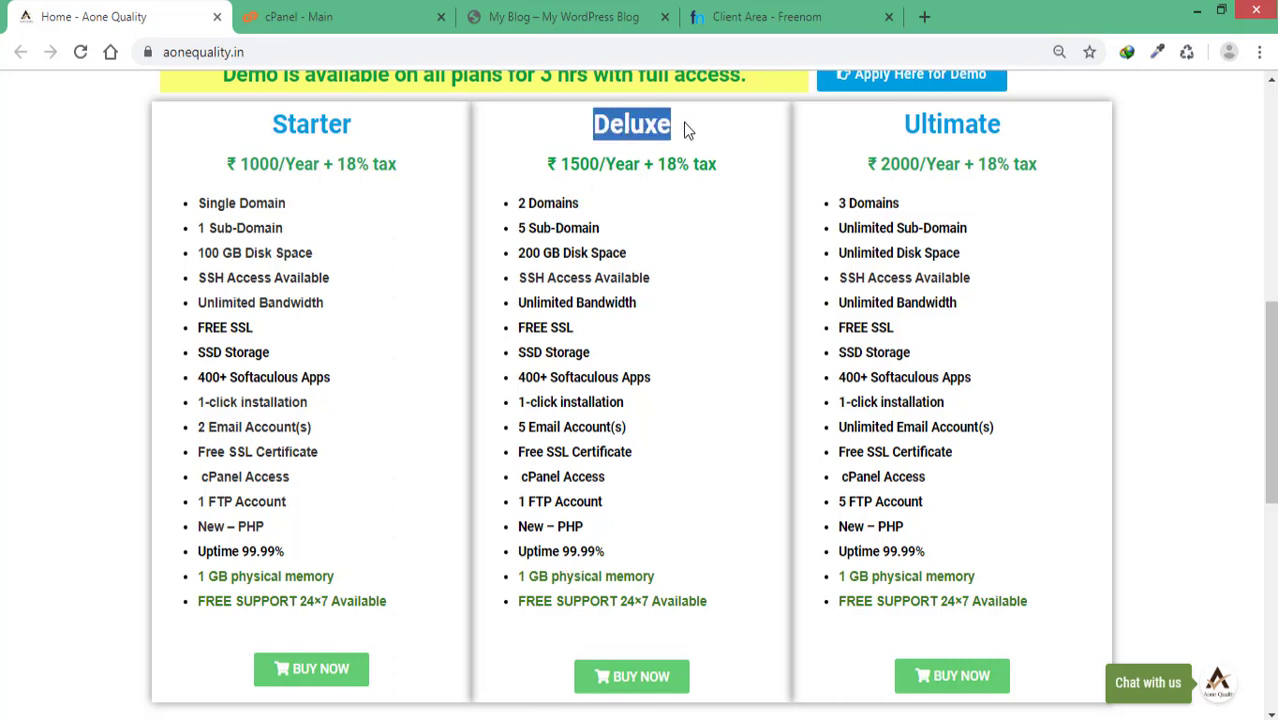
{"action": "left_click", "coordinate": [711, 279]}
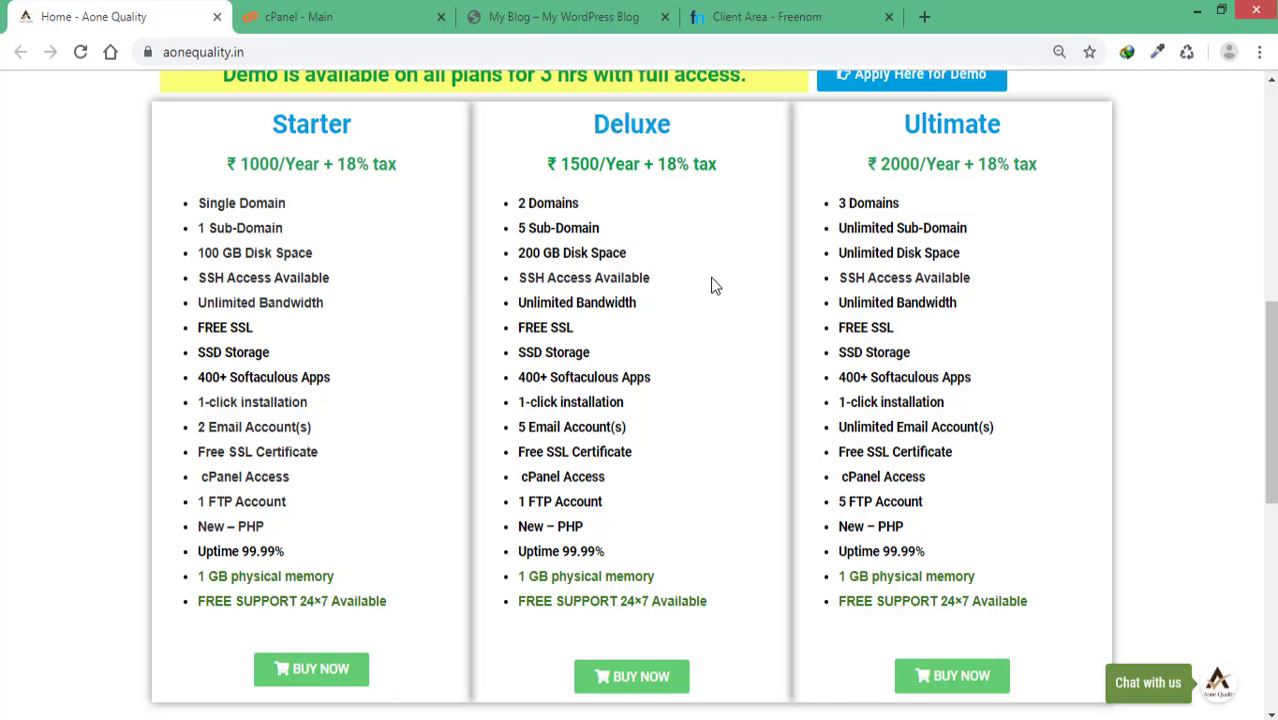
{"action": "left_click_drag", "start_coordinate": [311, 138], "coordinate": [355, 130]}
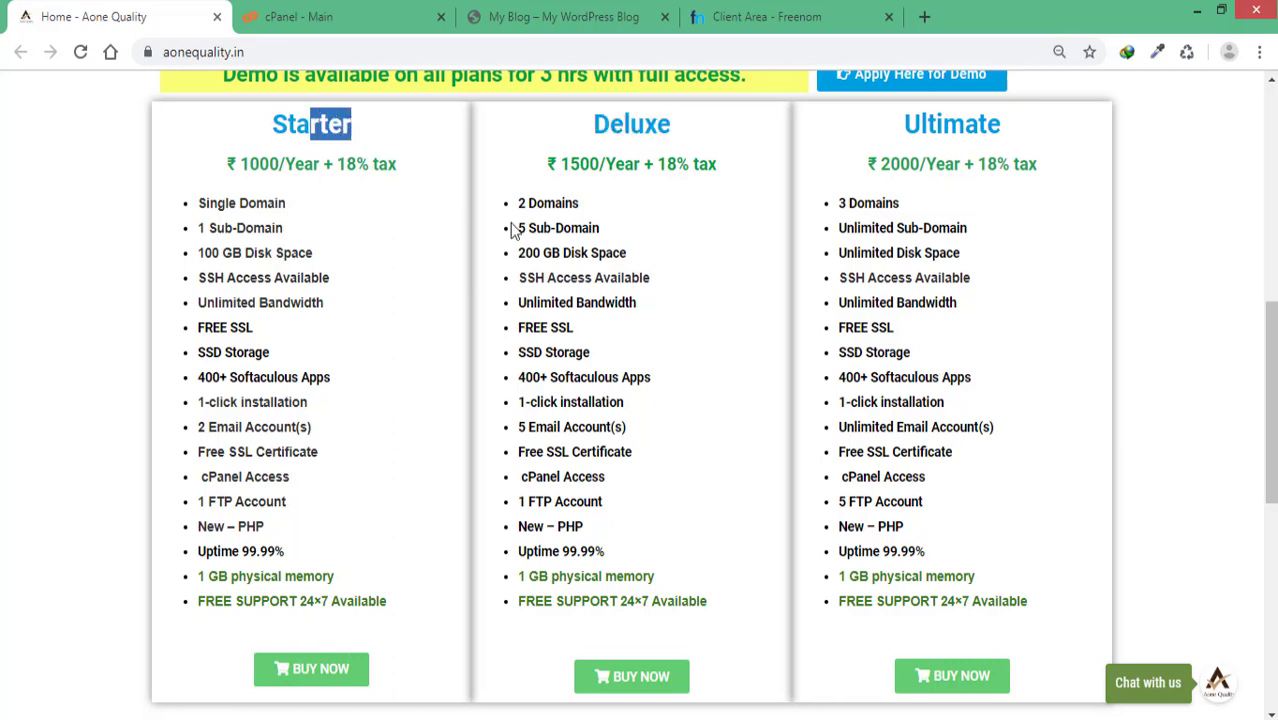
{"action": "left_click", "coordinate": [682, 310]}
{"action": "left_click_drag", "start_coordinate": [595, 133], "coordinate": [669, 141]}
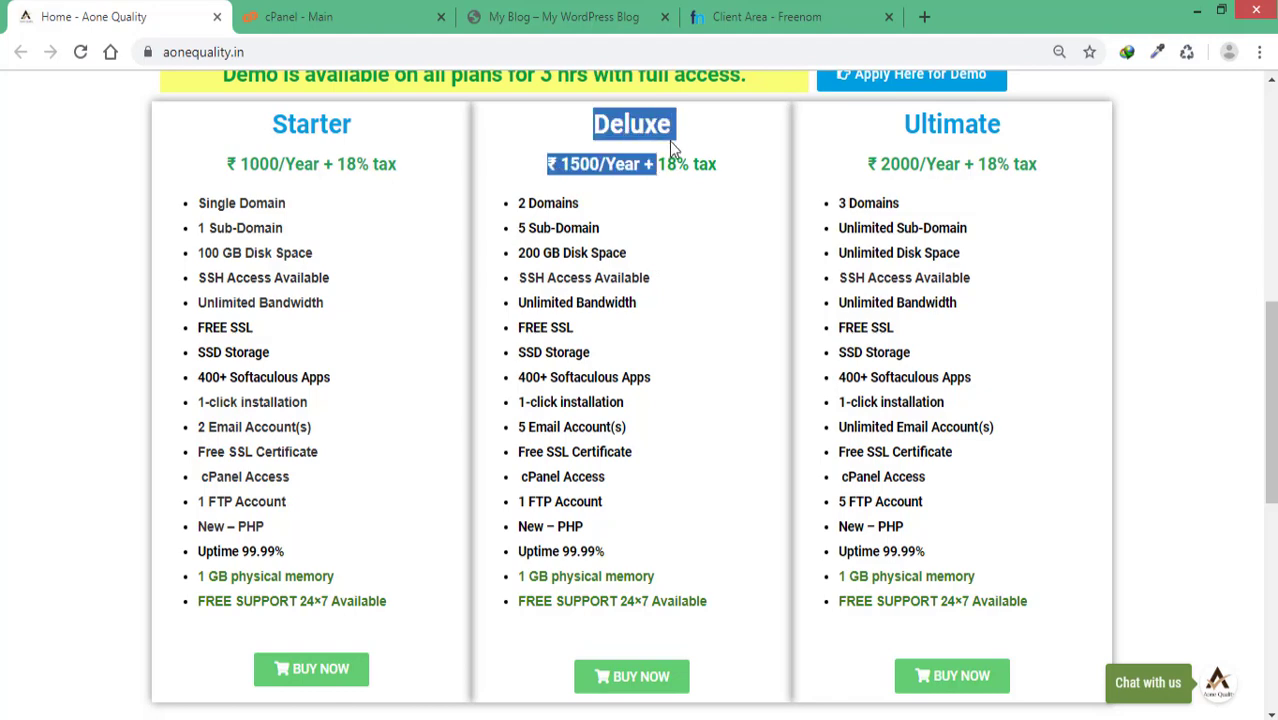
{"action": "left_click", "coordinate": [696, 228]}
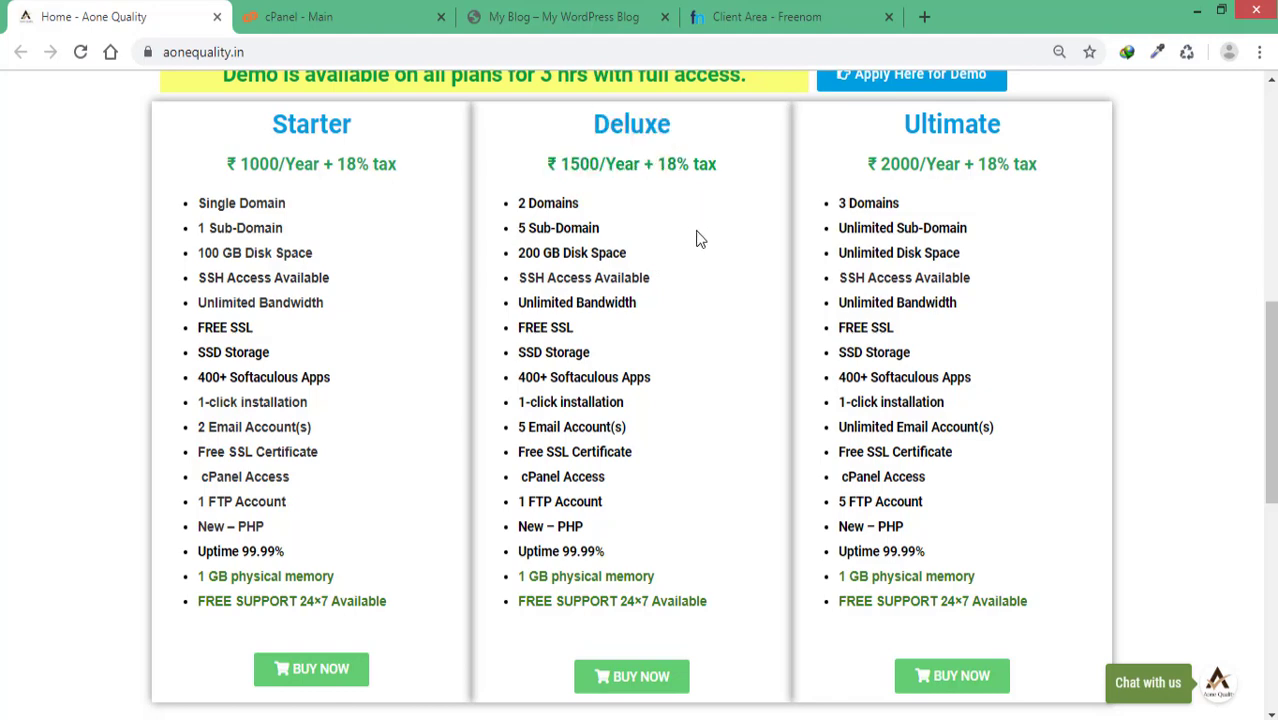
{"action": "left_click", "coordinate": [355, 22]}
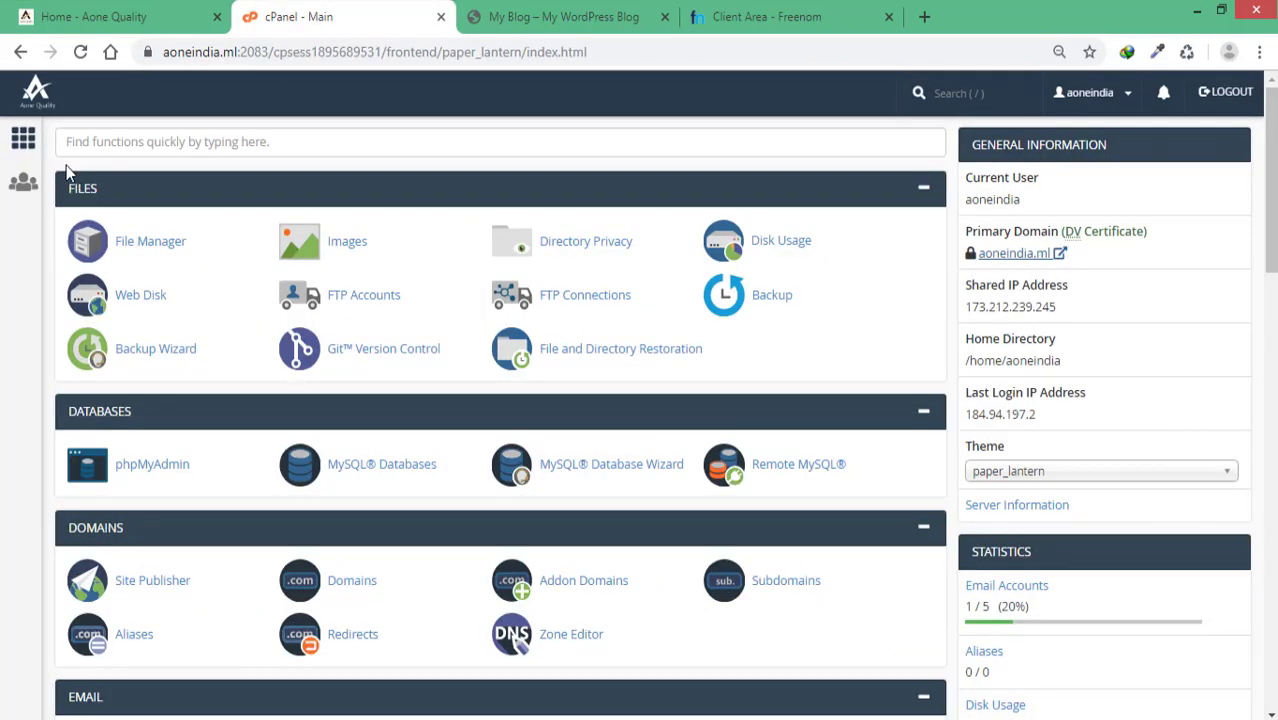
Step: Refresh the cPanel dashboard and check the total disk space figure in Statistics
{"action": "left_click", "coordinate": [18, 150]}
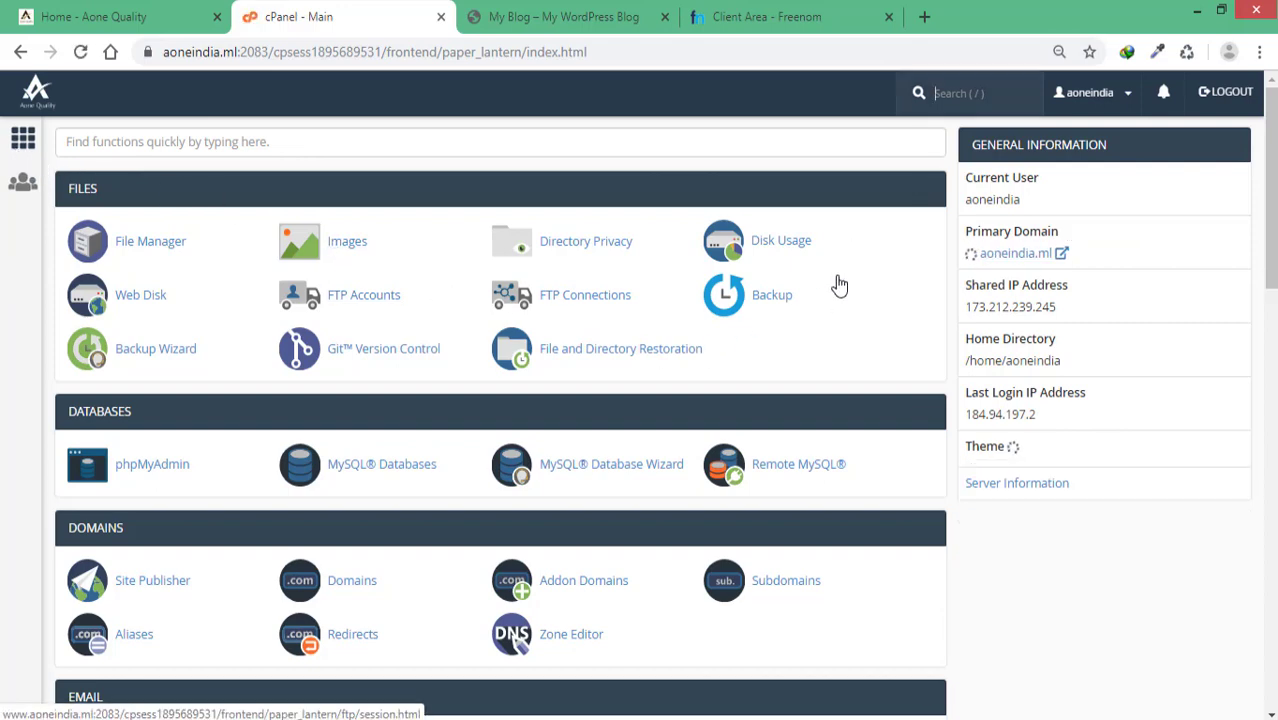
{"action": "scroll", "coordinate": [836, 286], "scroll_direction": "down", "scroll_amount": 3}
{"action": "scroll", "coordinate": [856, 286], "scroll_direction": "up", "scroll_amount": 1}
{"action": "scroll", "coordinate": [861, 286], "scroll_direction": "down", "scroll_amount": 1}
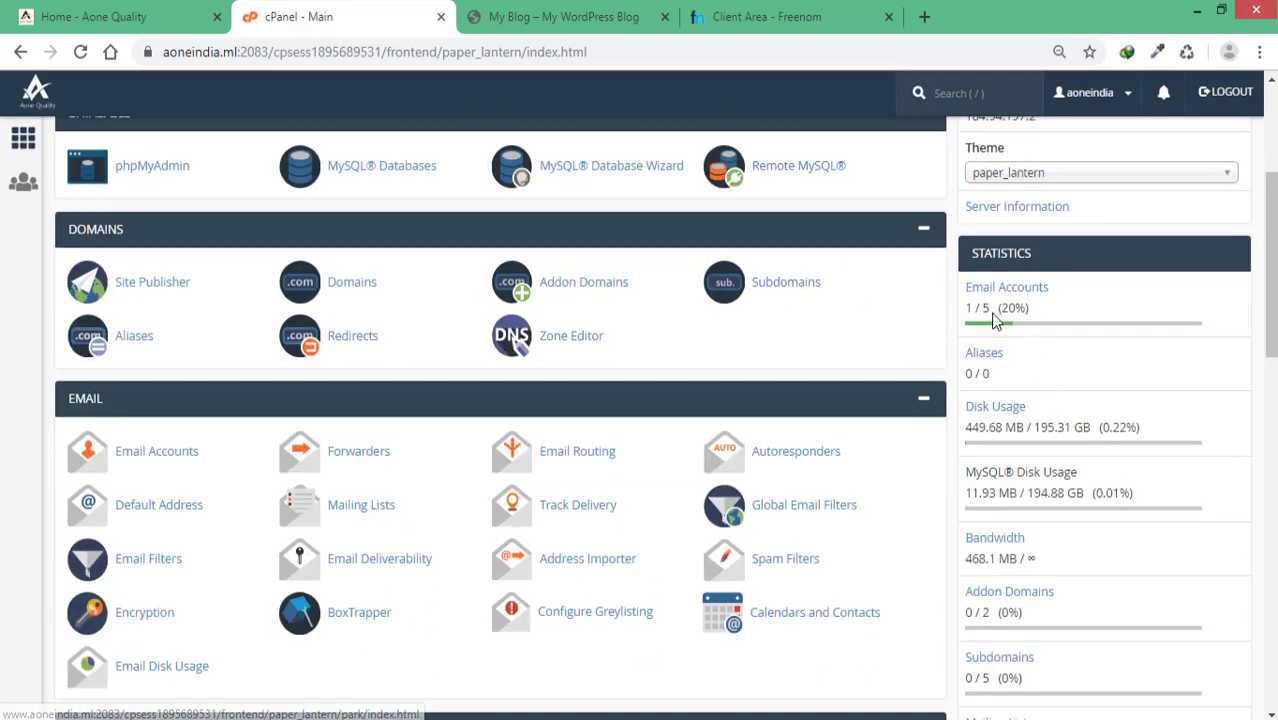
{"action": "scroll", "coordinate": [1058, 381], "scroll_direction": "down", "scroll_amount": 1}
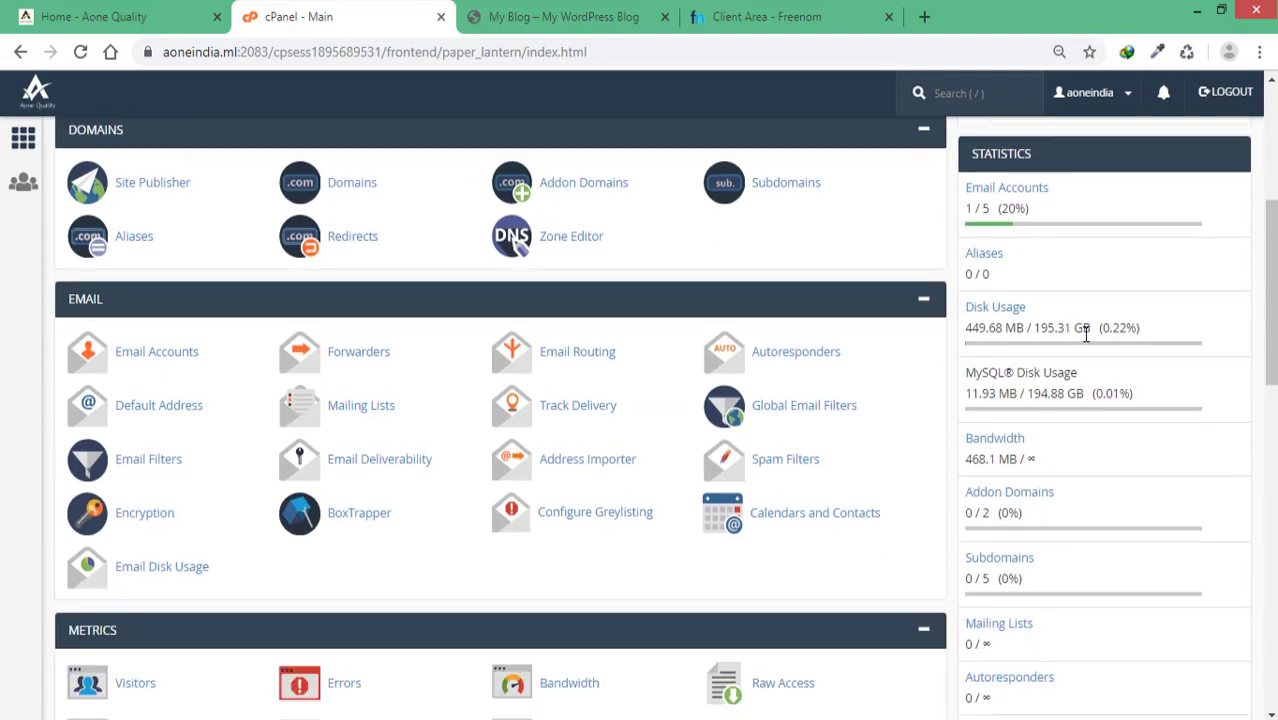
{"action": "left_click_drag", "start_coordinate": [1038, 329], "coordinate": [1104, 330]}
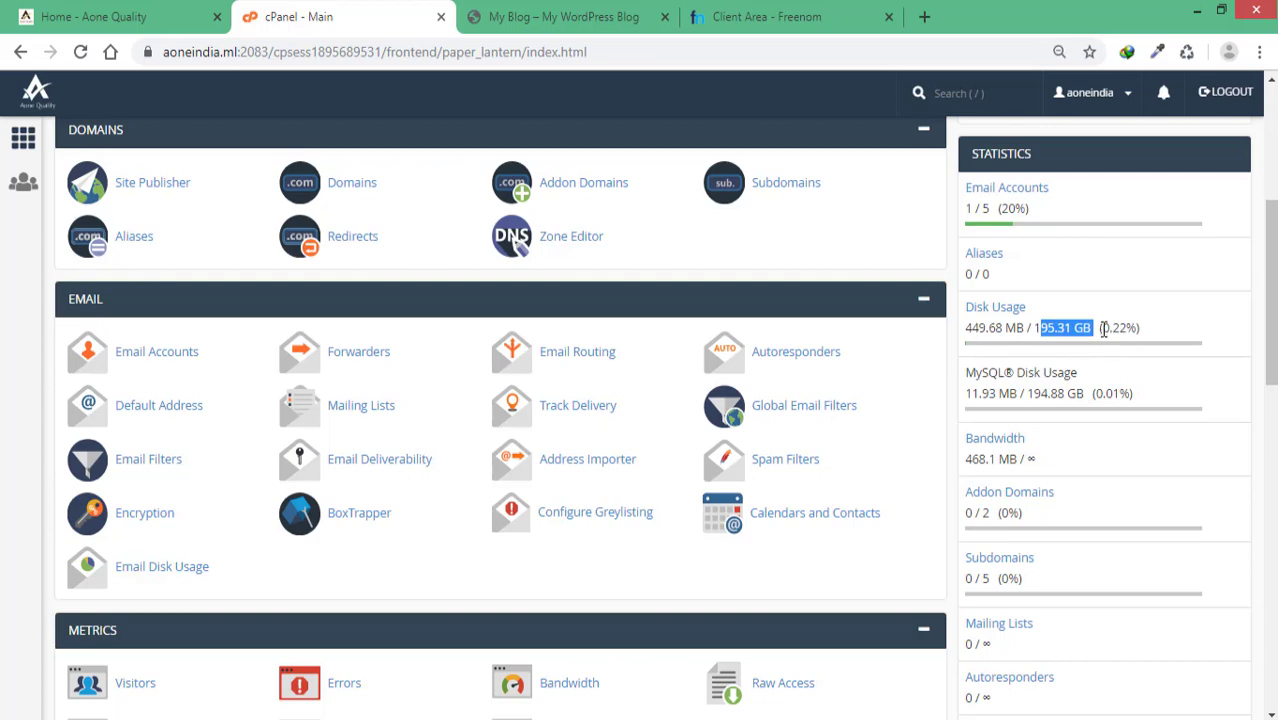
{"action": "left_click", "coordinate": [1163, 363]}
Step: Look over the rest of the dashboard, then bring up the Organic Store site on aoneindia.ml
{"action": "scroll", "coordinate": [1100, 337], "scroll_direction": "down", "scroll_amount": 2}
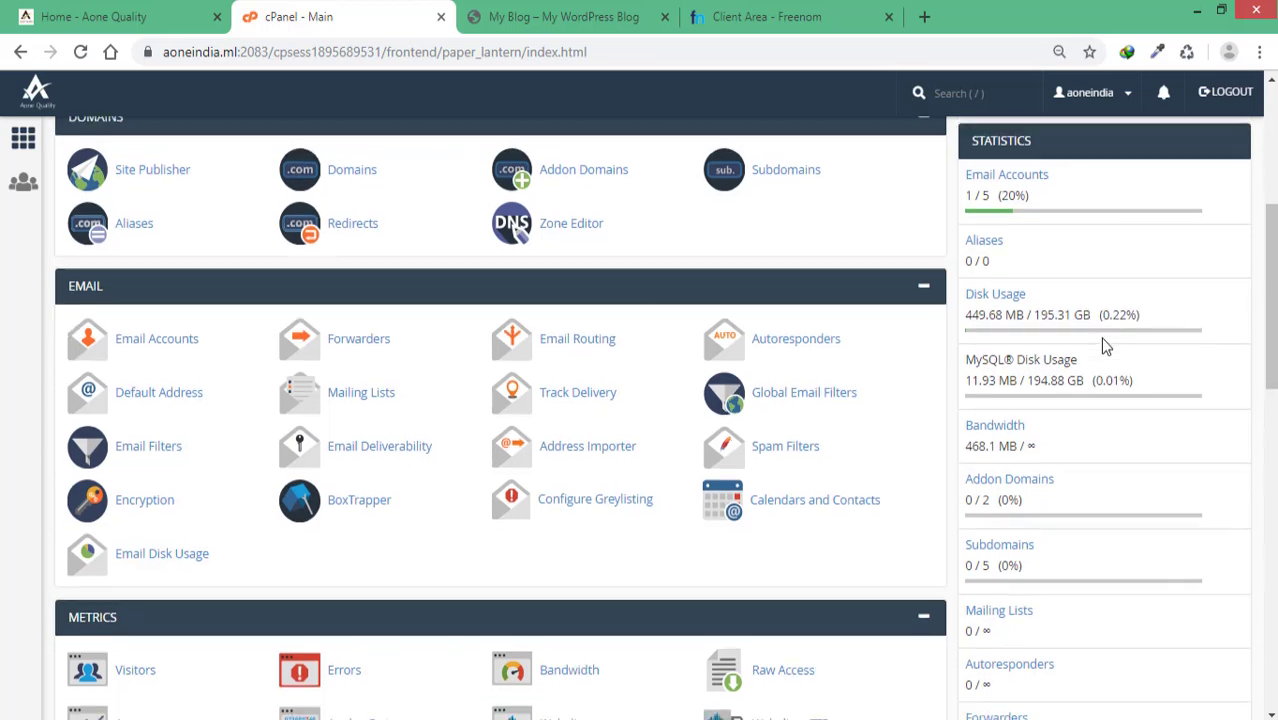
{"action": "scroll", "coordinate": [1072, 297], "scroll_direction": "up", "scroll_amount": 1}
{"action": "scroll", "coordinate": [1075, 330], "scroll_direction": "down", "scroll_amount": 10}
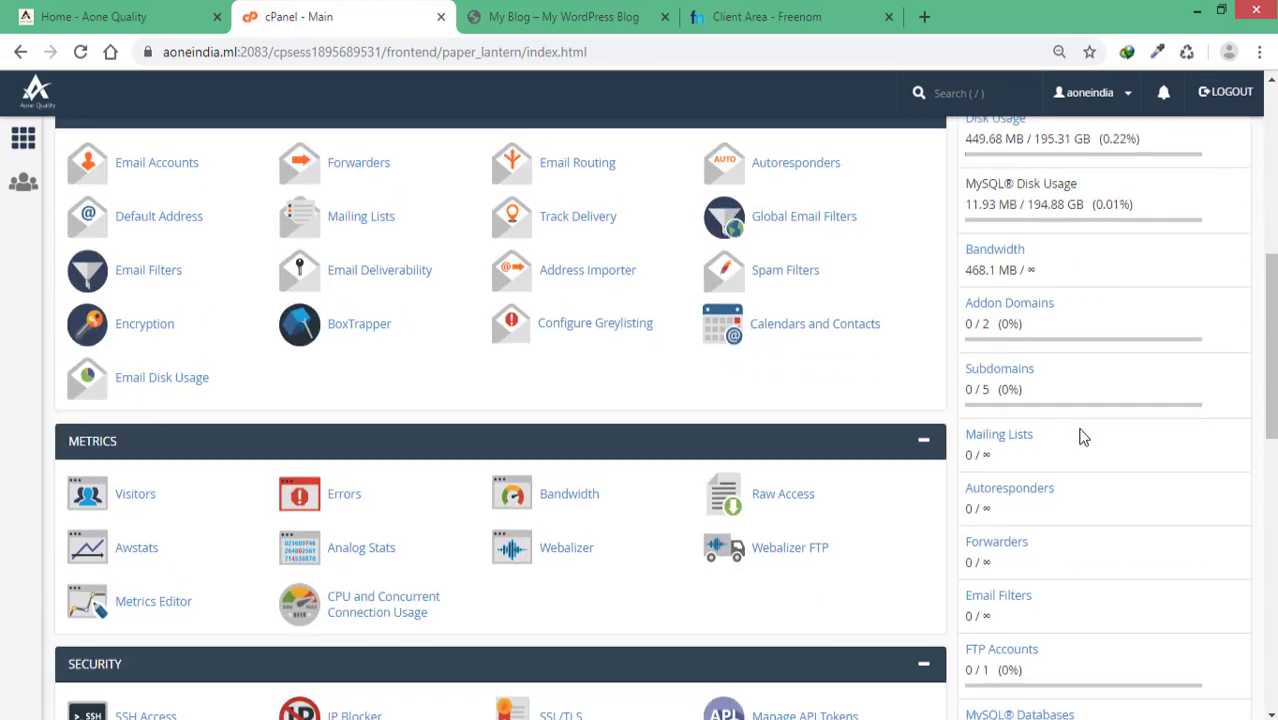
{"action": "scroll", "coordinate": [1077, 456], "scroll_direction": "up", "scroll_amount": 10}
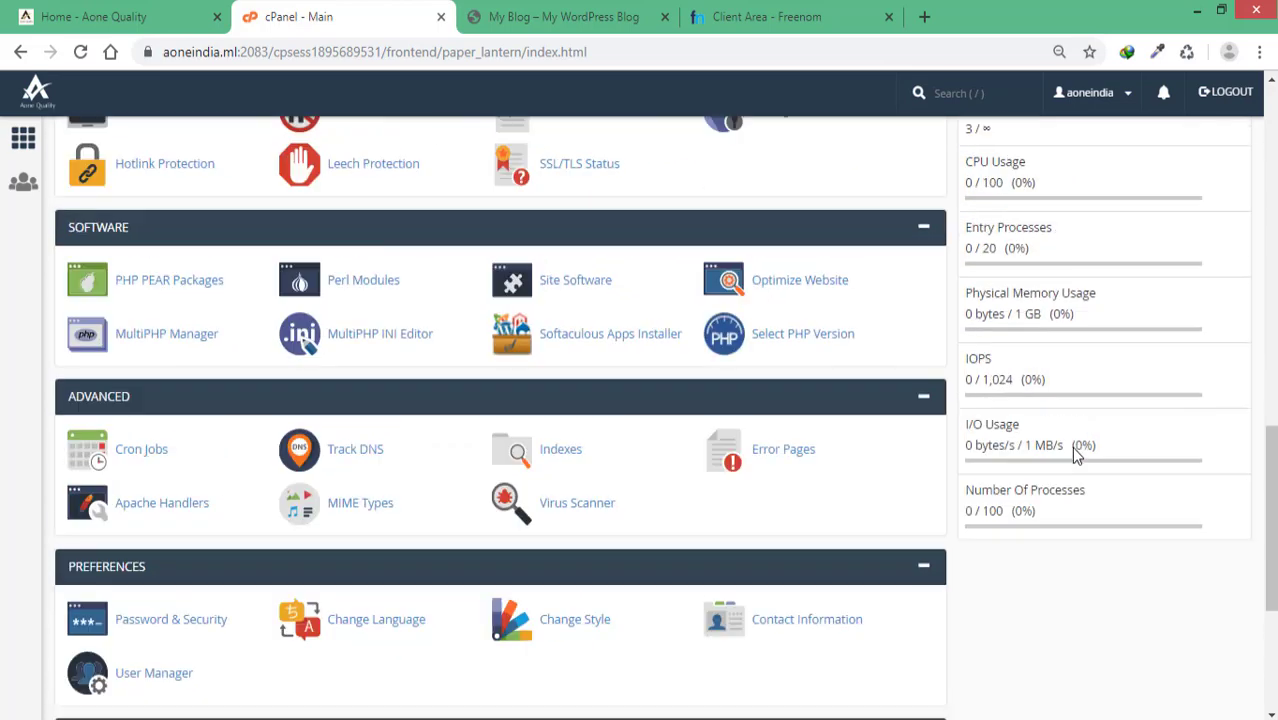
{"action": "scroll", "coordinate": [1075, 456], "scroll_direction": "up", "scroll_amount": 5}
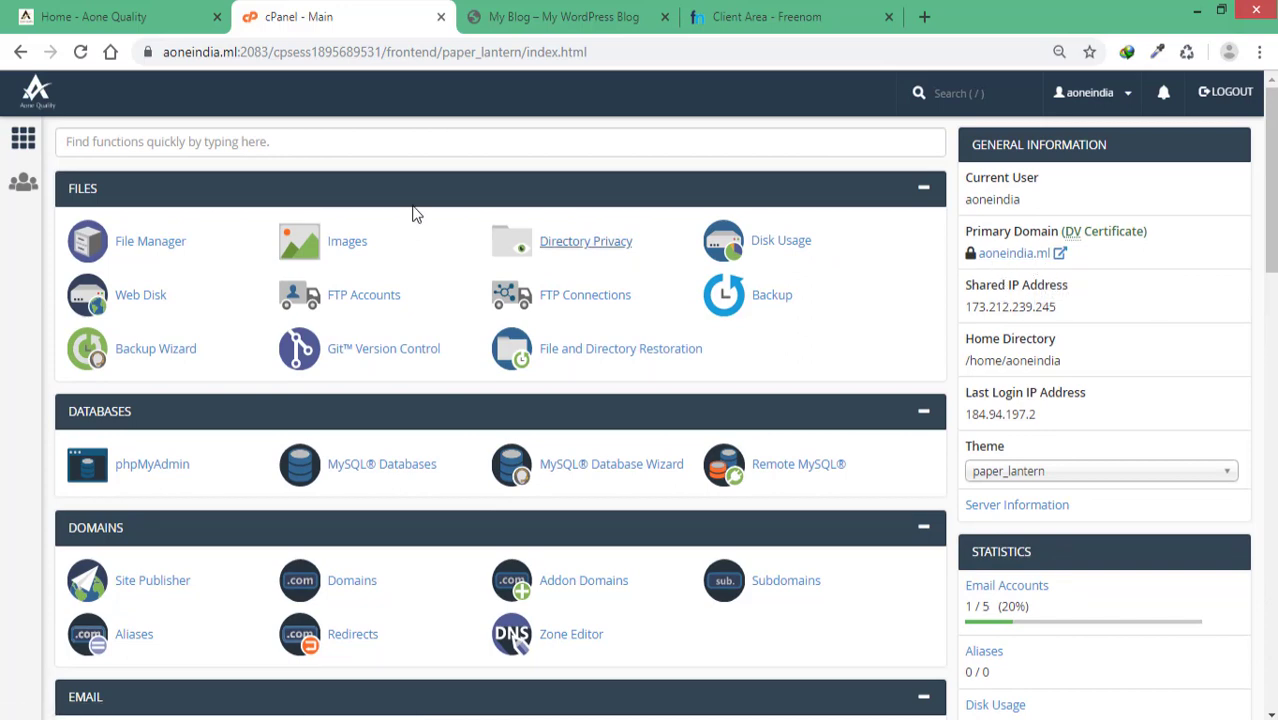
{"action": "left_click", "coordinate": [540, 18]}
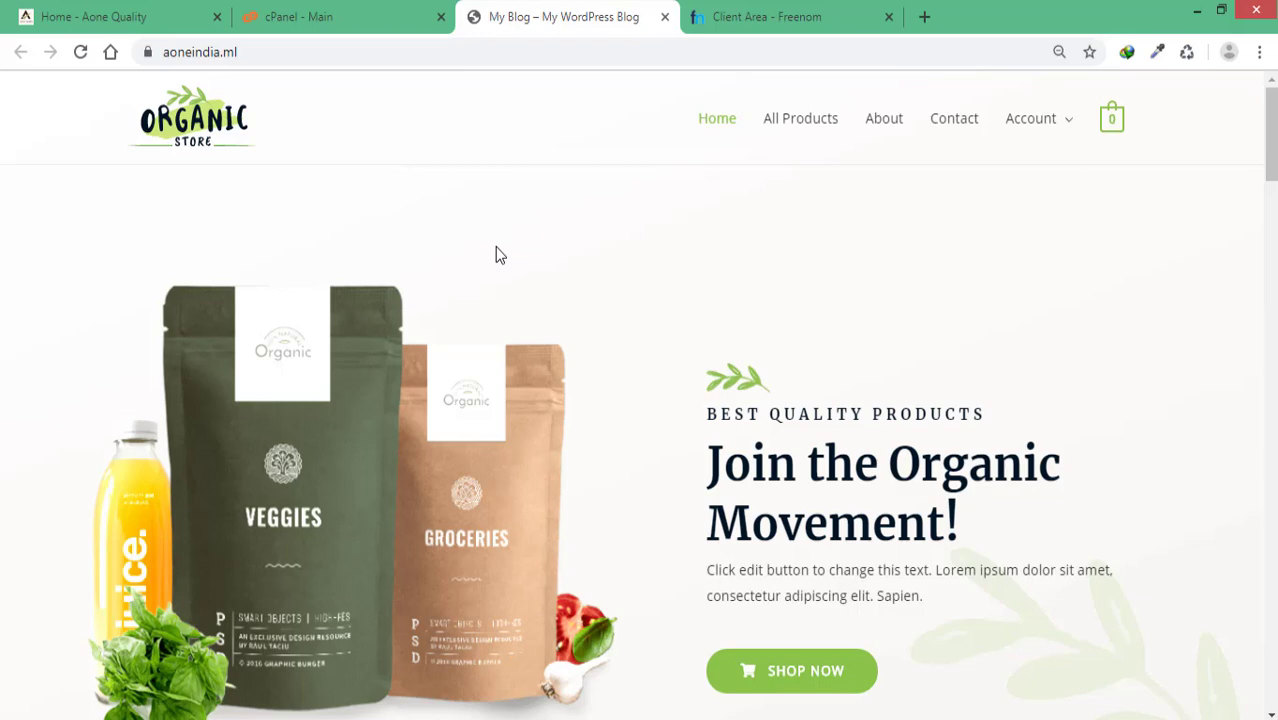
Step: Switch to the Freenom client area, briefly revisit the Aone Quality hosting plans, and return to Freenom
{"action": "left_click", "coordinate": [748, 20]}
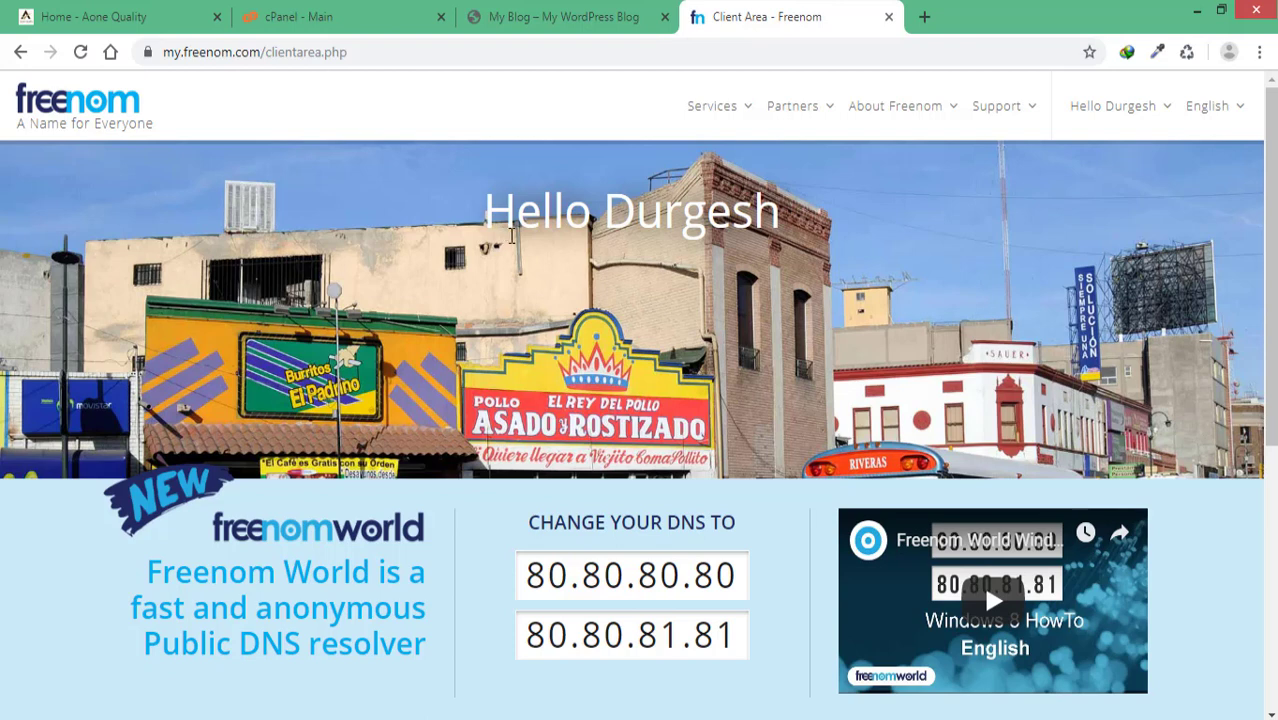
{"action": "left_click", "coordinate": [162, 21]}
{"action": "scroll", "coordinate": [900, 340], "scroll_direction": "up", "scroll_amount": 3}
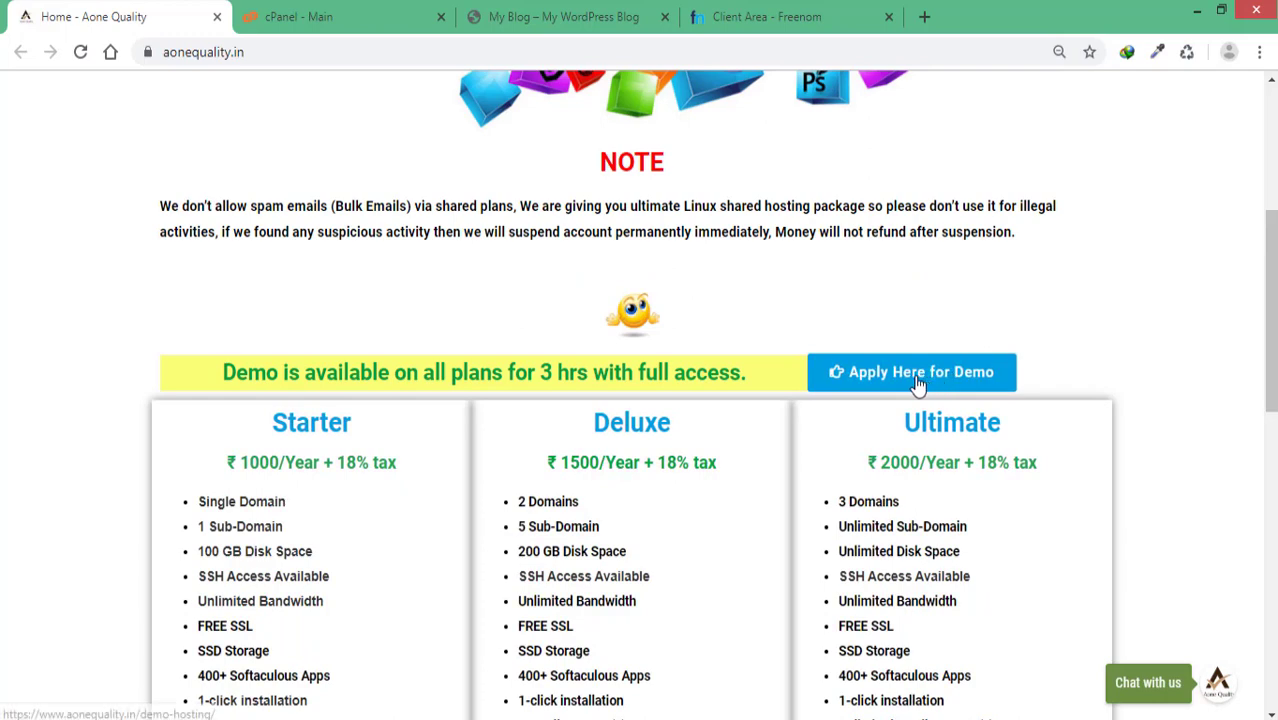
{"action": "scroll", "coordinate": [920, 375], "scroll_direction": "down", "scroll_amount": 2}
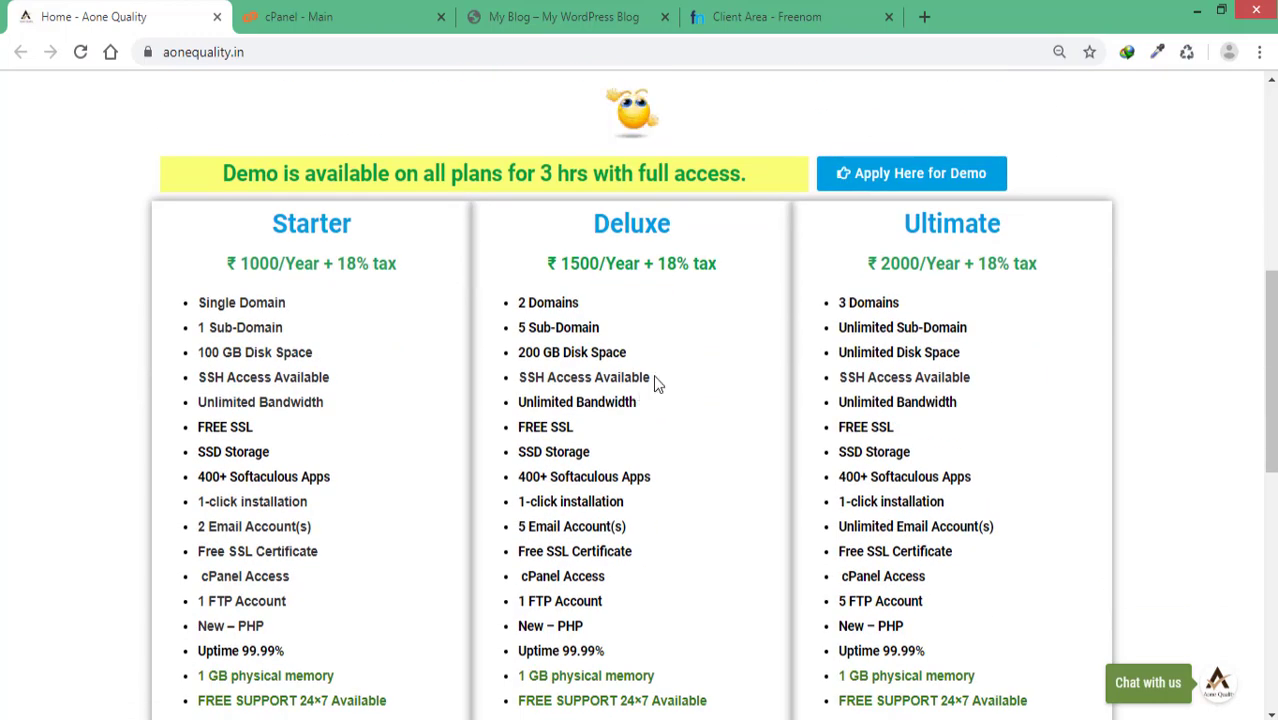
{"action": "scroll", "coordinate": [650, 388], "scroll_direction": "down", "scroll_amount": 1}
{"action": "left_click", "coordinate": [730, 20]}
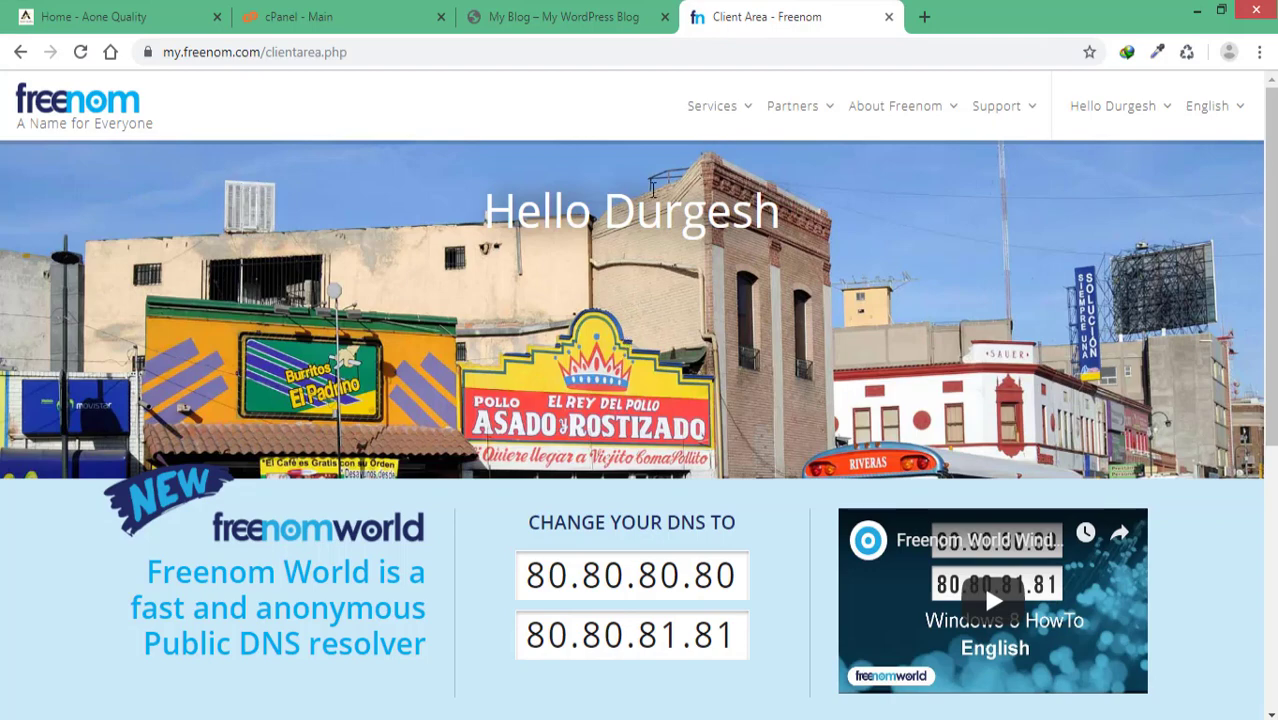
Step: Open the Freenom domain list and open the aonequality.ml site in a new tab
{"action": "mouse_move", "coordinate": [724, 118]}
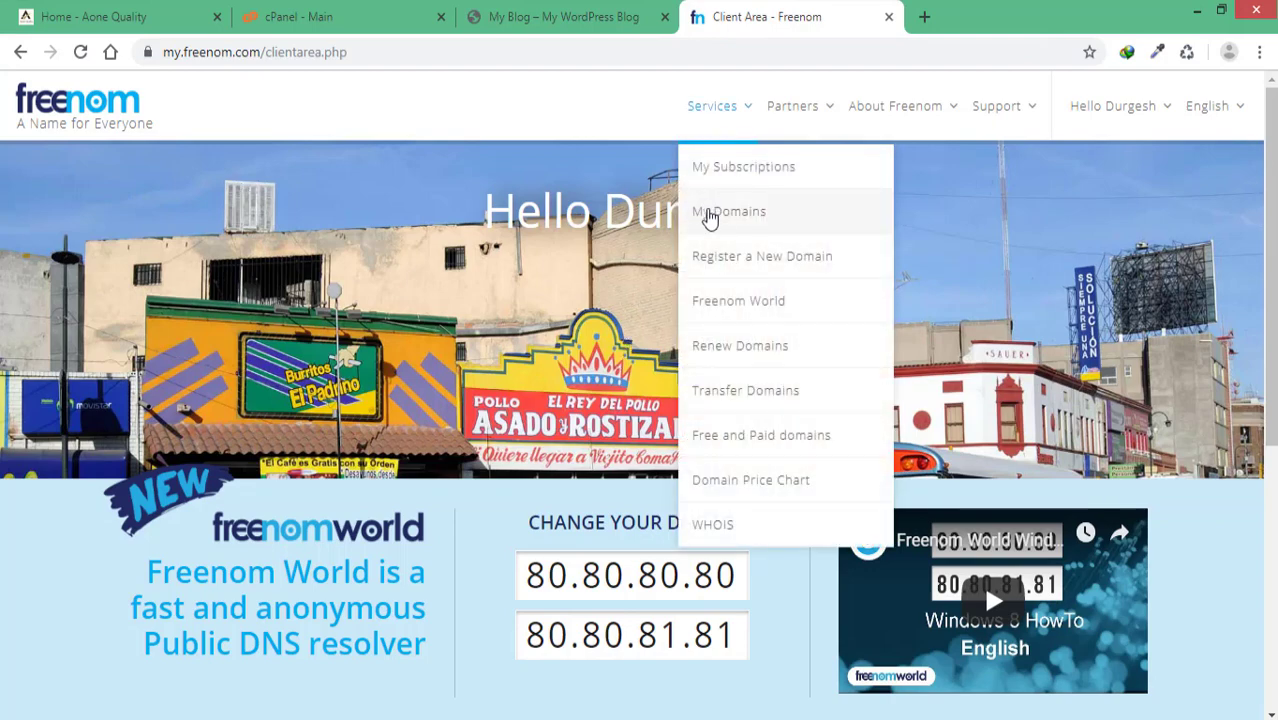
{"action": "left_click", "coordinate": [710, 209]}
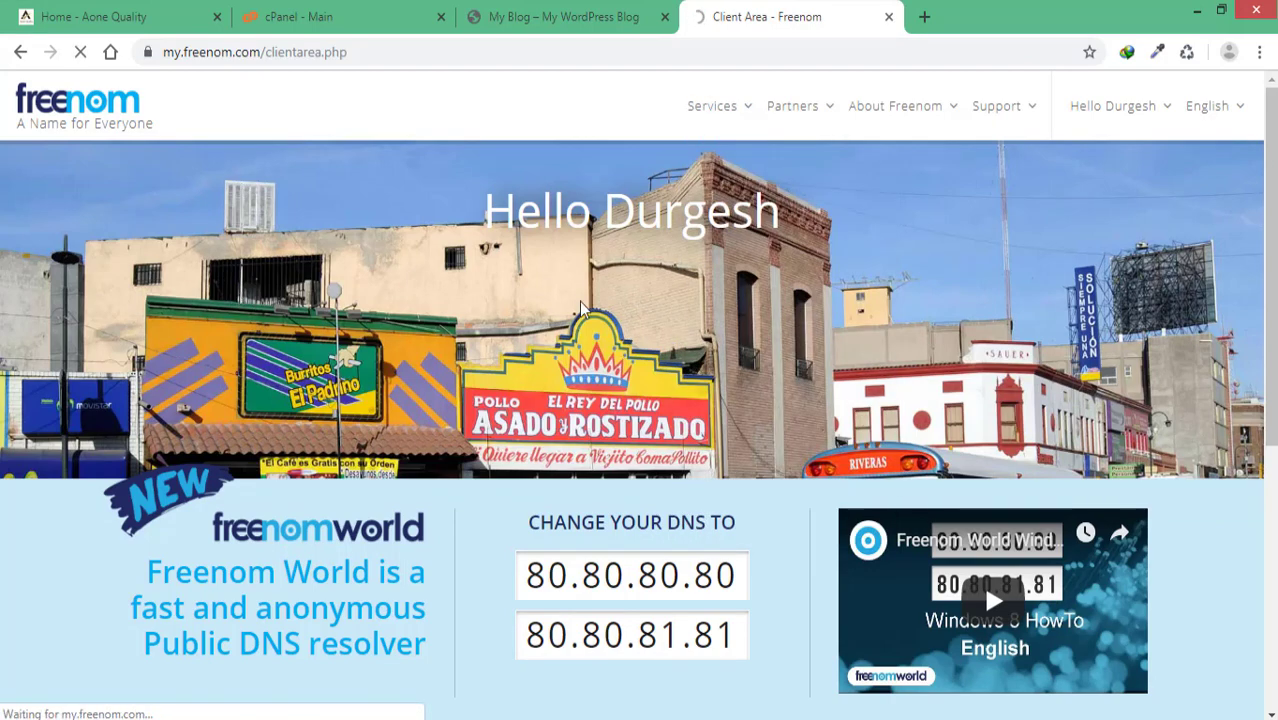
{"action": "scroll", "coordinate": [171, 362], "scroll_direction": "down", "scroll_amount": 1}
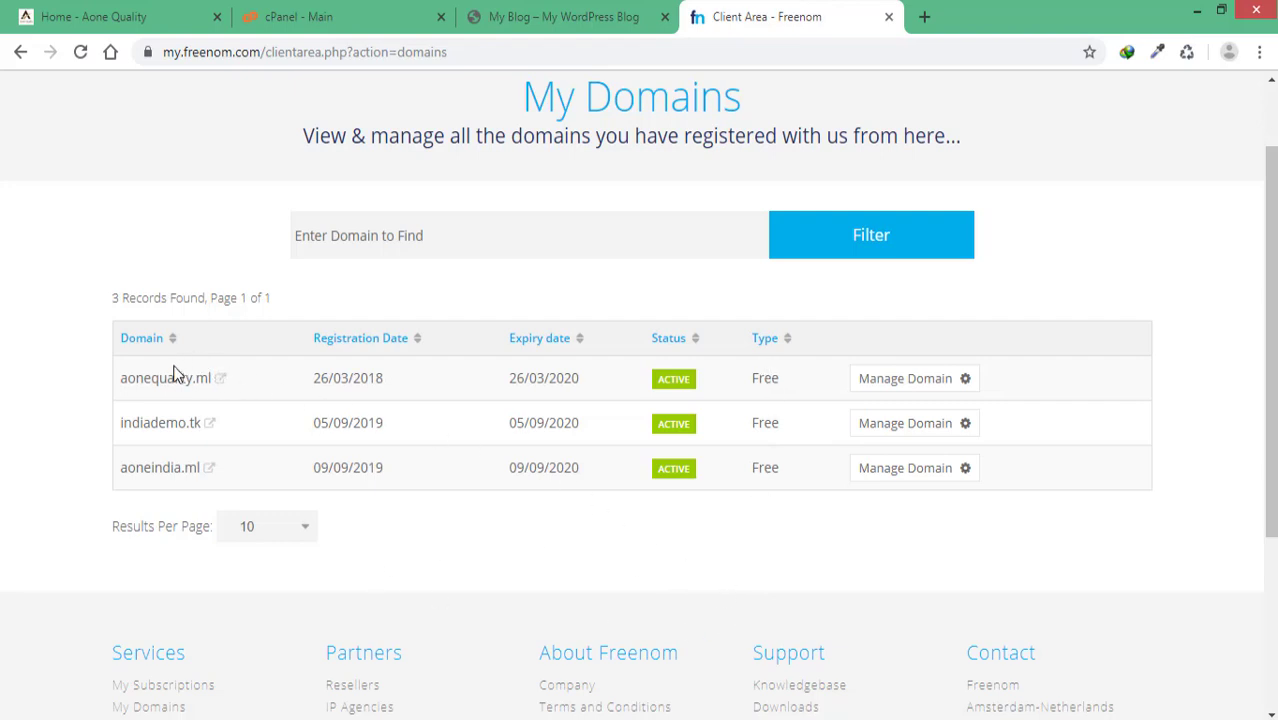
{"action": "left_click", "coordinate": [221, 380]}
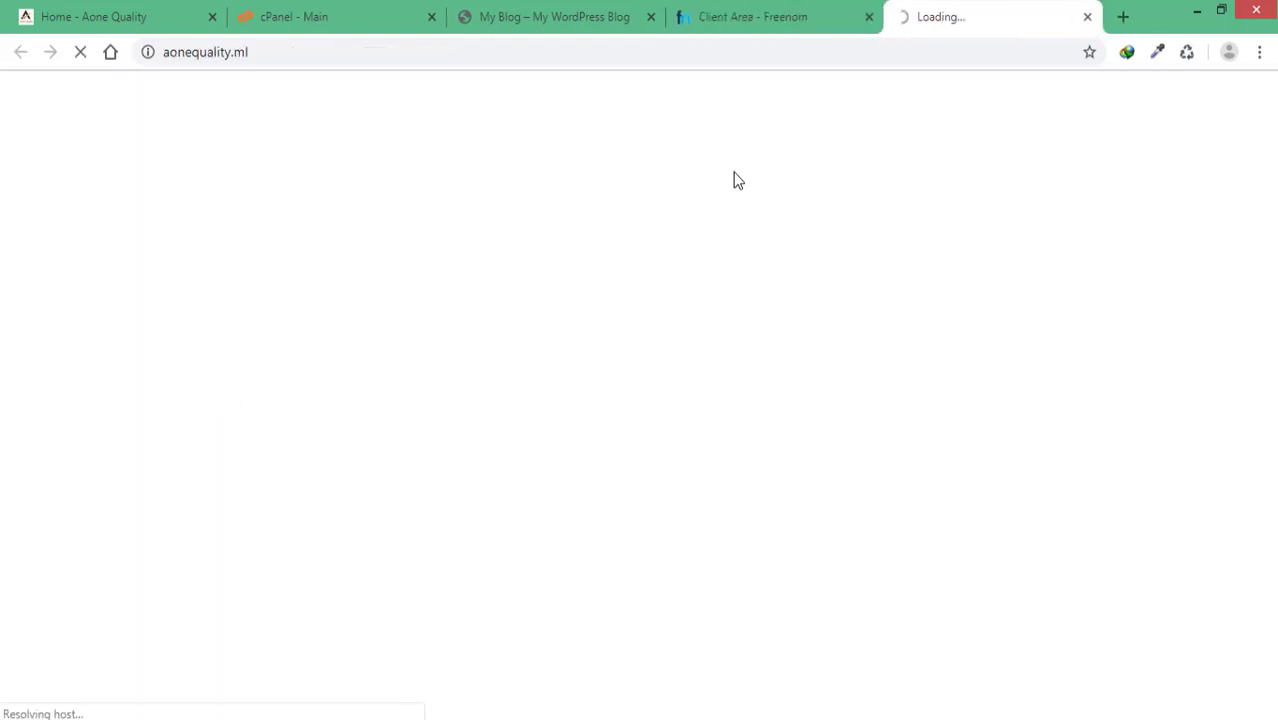
{"action": "left_click", "coordinate": [743, 24]}
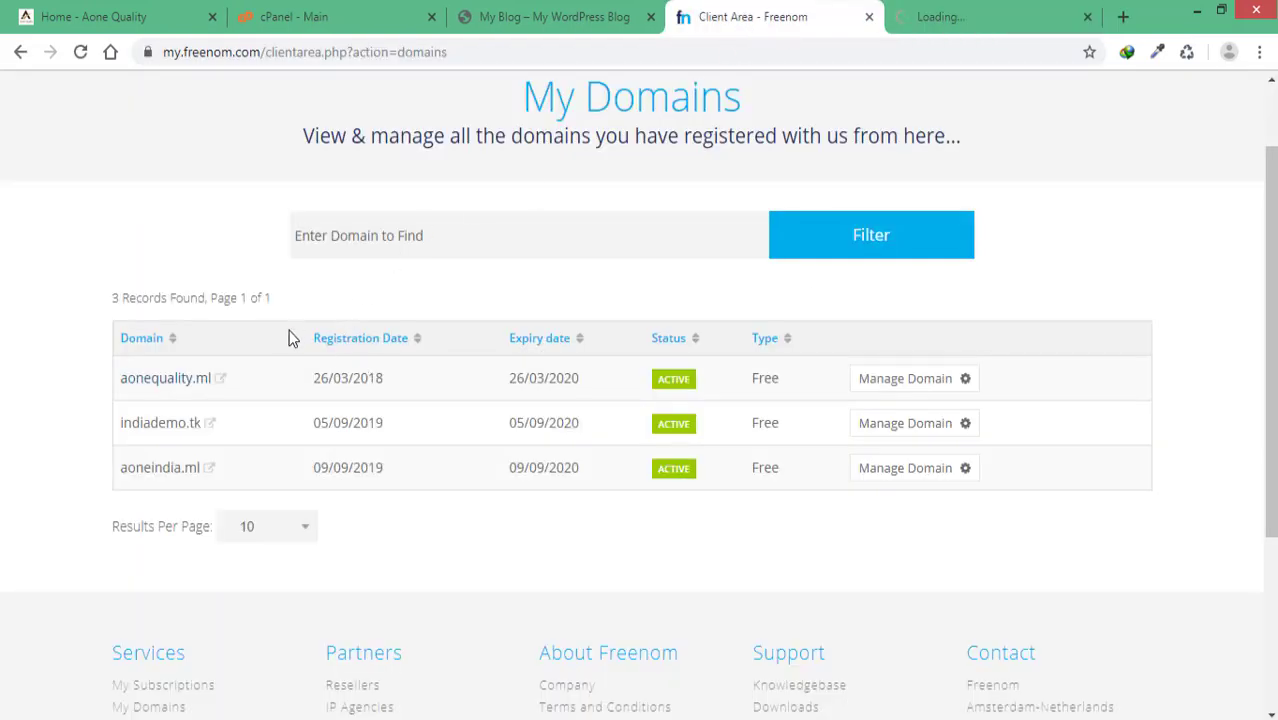
Step: Open aonequality.ml's nameserver settings and check the NS1.AONEQUALITY.IN and NS2.AONEQUALITY.IN entries
{"action": "left_click", "coordinate": [916, 385]}
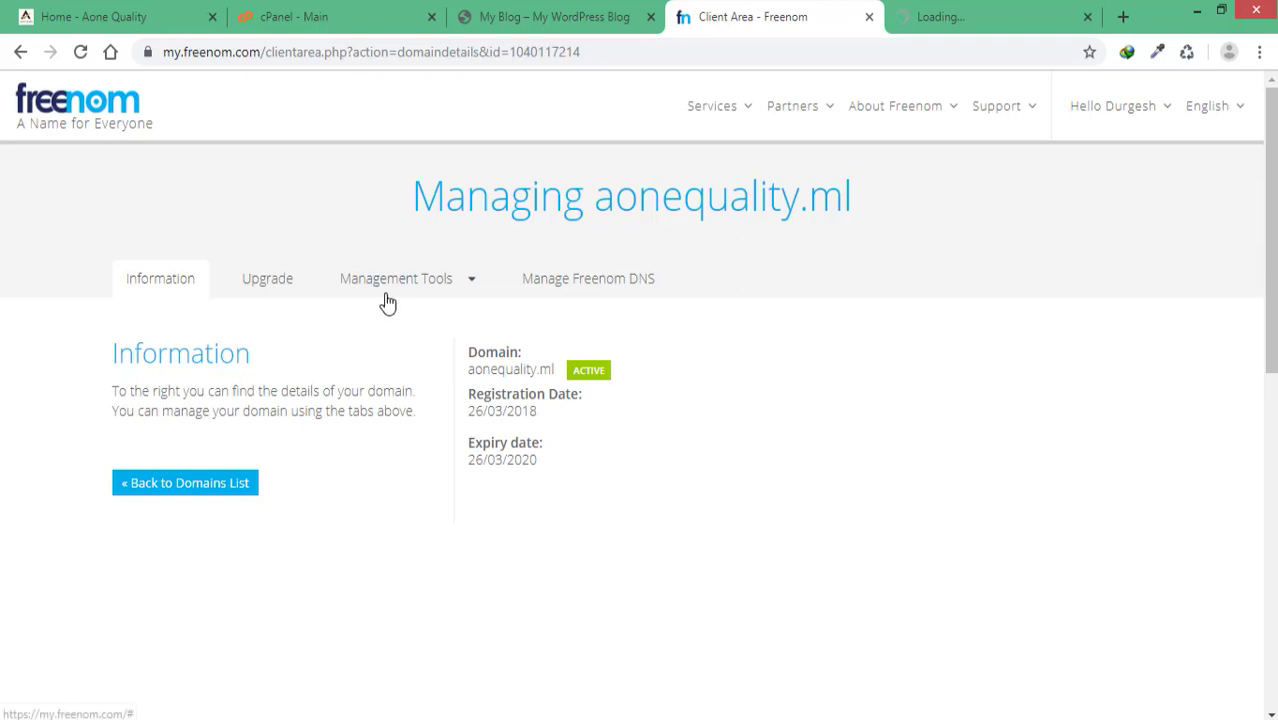
{"action": "left_click", "coordinate": [449, 288]}
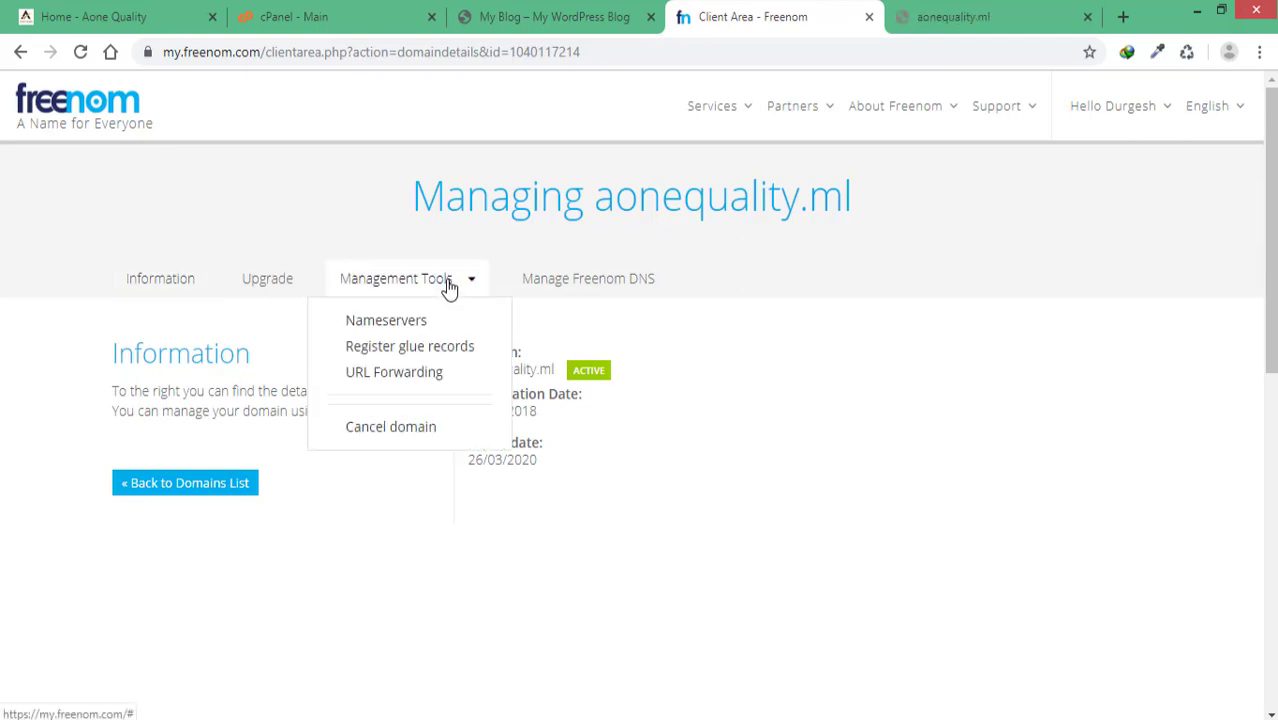
{"action": "left_click", "coordinate": [399, 322]}
{"action": "scroll", "coordinate": [317, 509], "scroll_direction": "down", "scroll_amount": 2}
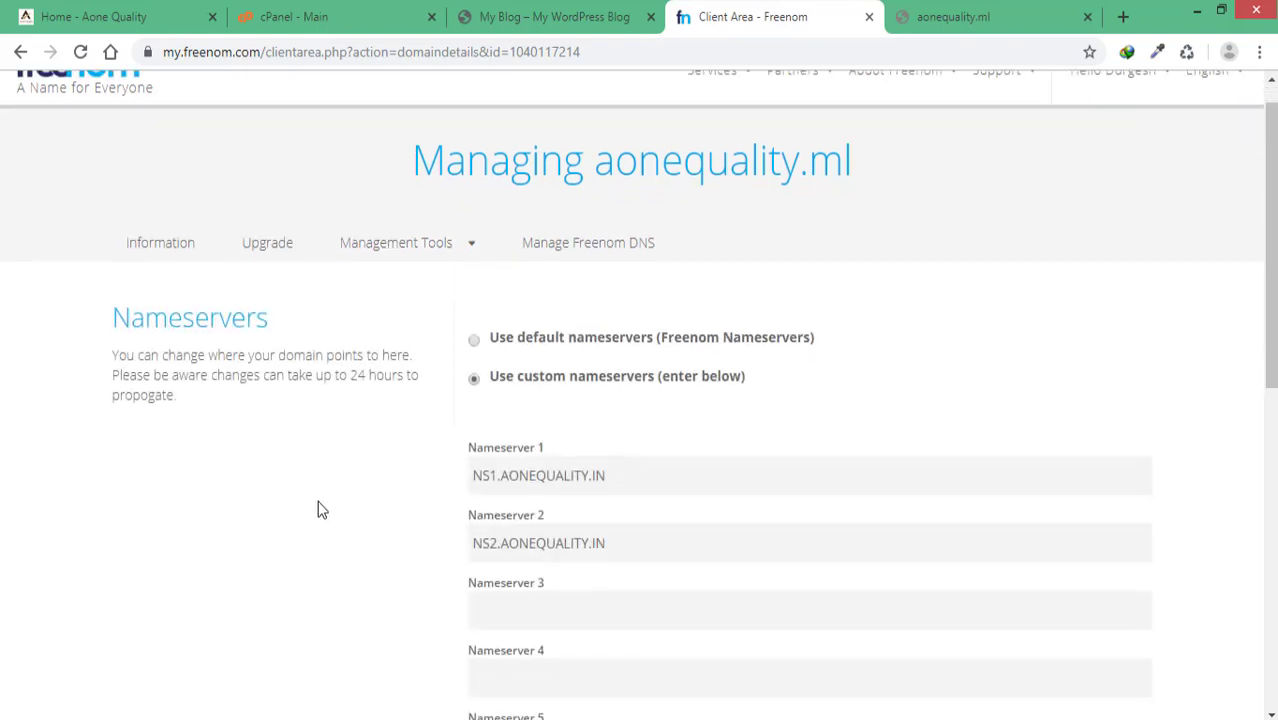
{"action": "left_click", "coordinate": [630, 315]}
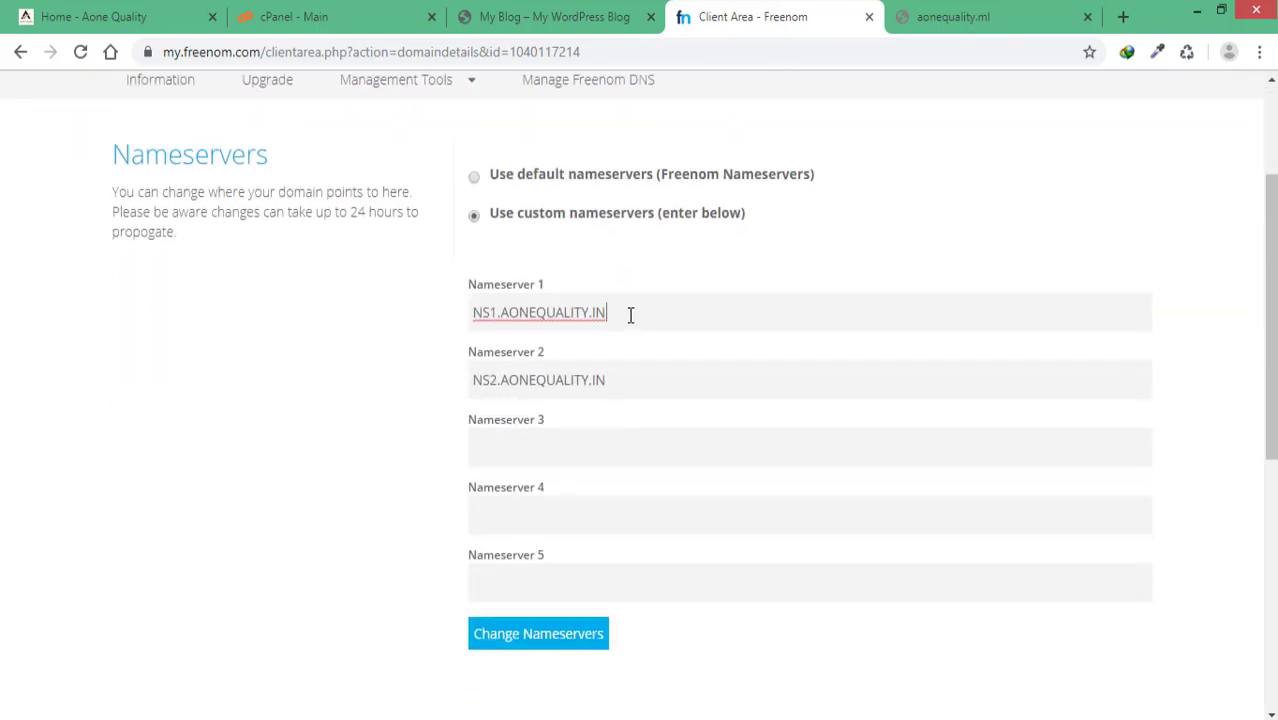
{"action": "left_click", "coordinate": [627, 380]}
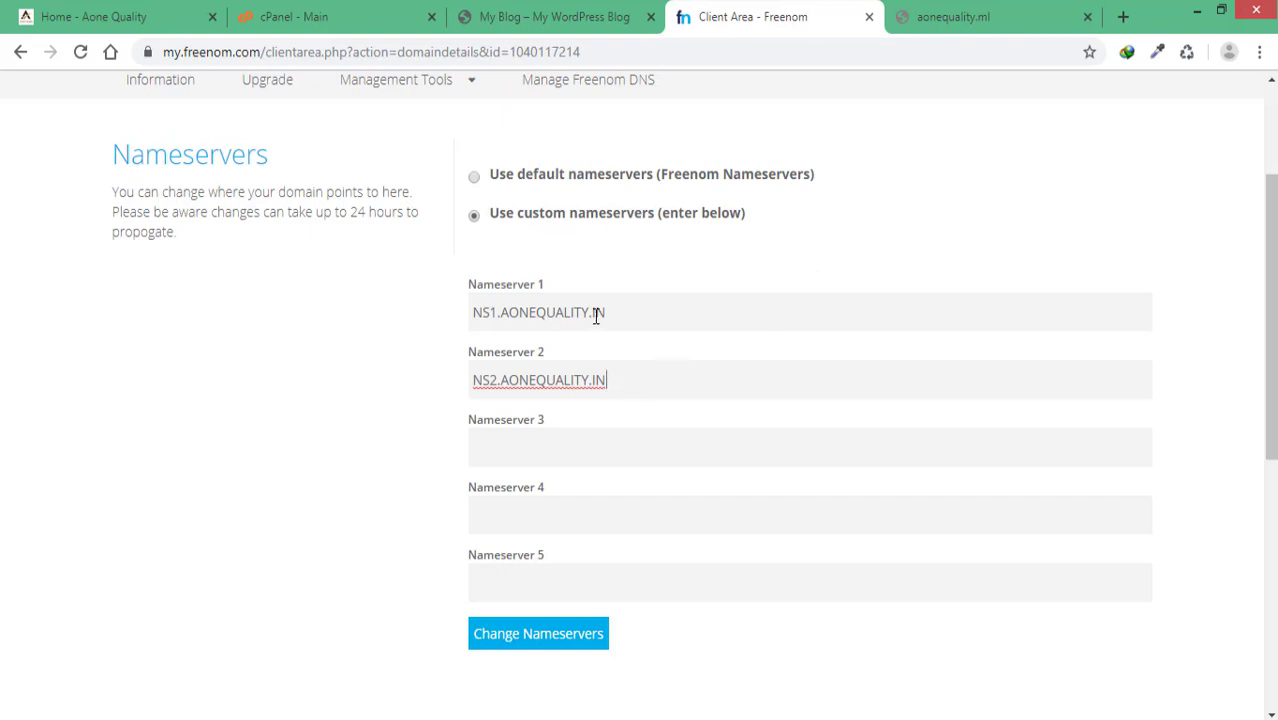
{"action": "left_click", "coordinate": [616, 312]}
{"action": "left_click", "coordinate": [642, 373]}
{"action": "left_click", "coordinate": [618, 311]}
{"action": "left_click", "coordinate": [642, 379]}
Step: Check whether aonequality.ml loads, then copy the domain name from the management page title
{"action": "scroll", "coordinate": [474, 414], "scroll_direction": "up", "scroll_amount": 3}
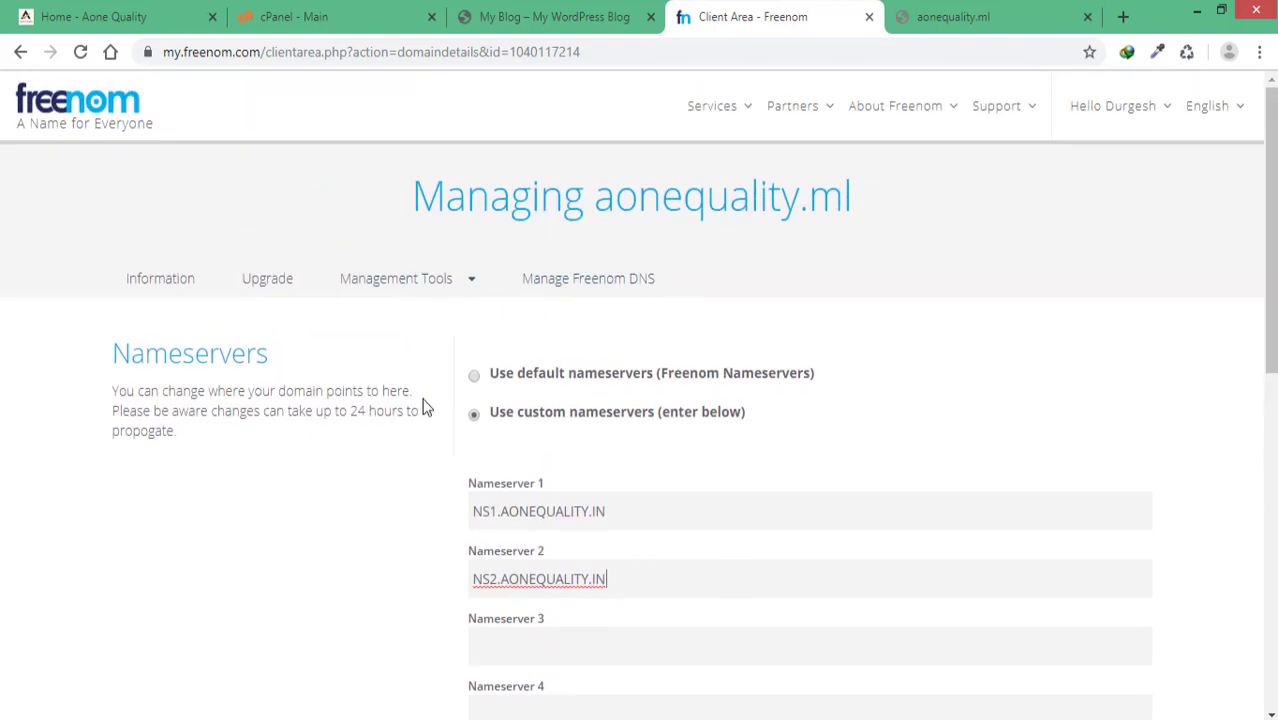
{"action": "left_click", "coordinate": [970, 17]}
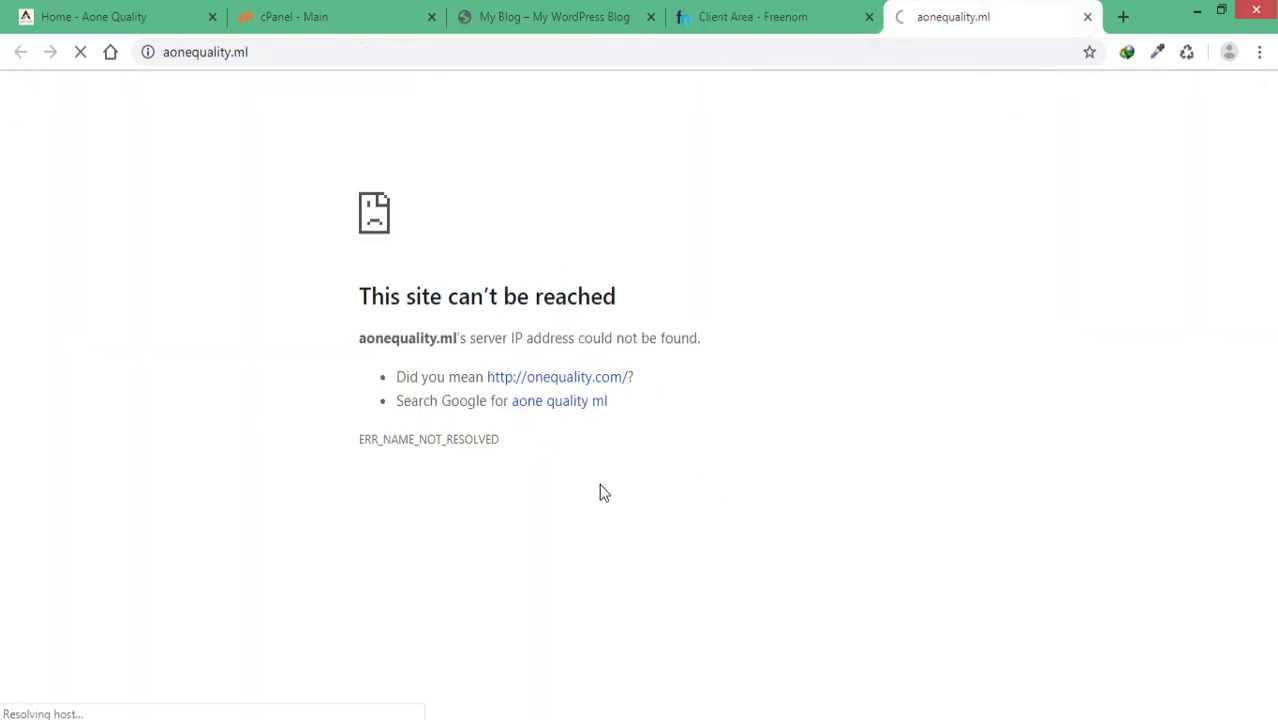
{"action": "left_click", "coordinate": [743, 20]}
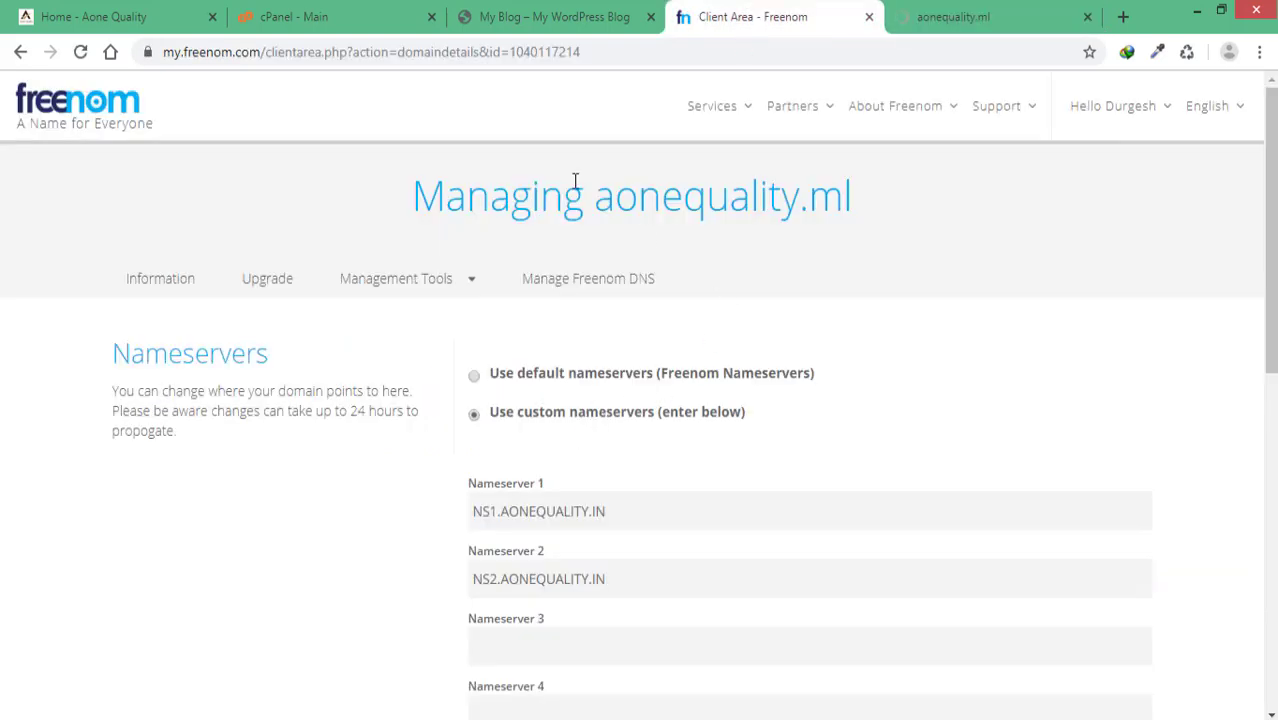
{"action": "left_click_drag", "start_coordinate": [604, 205], "coordinate": [858, 203]}
{"action": "right_click", "coordinate": [797, 197]}
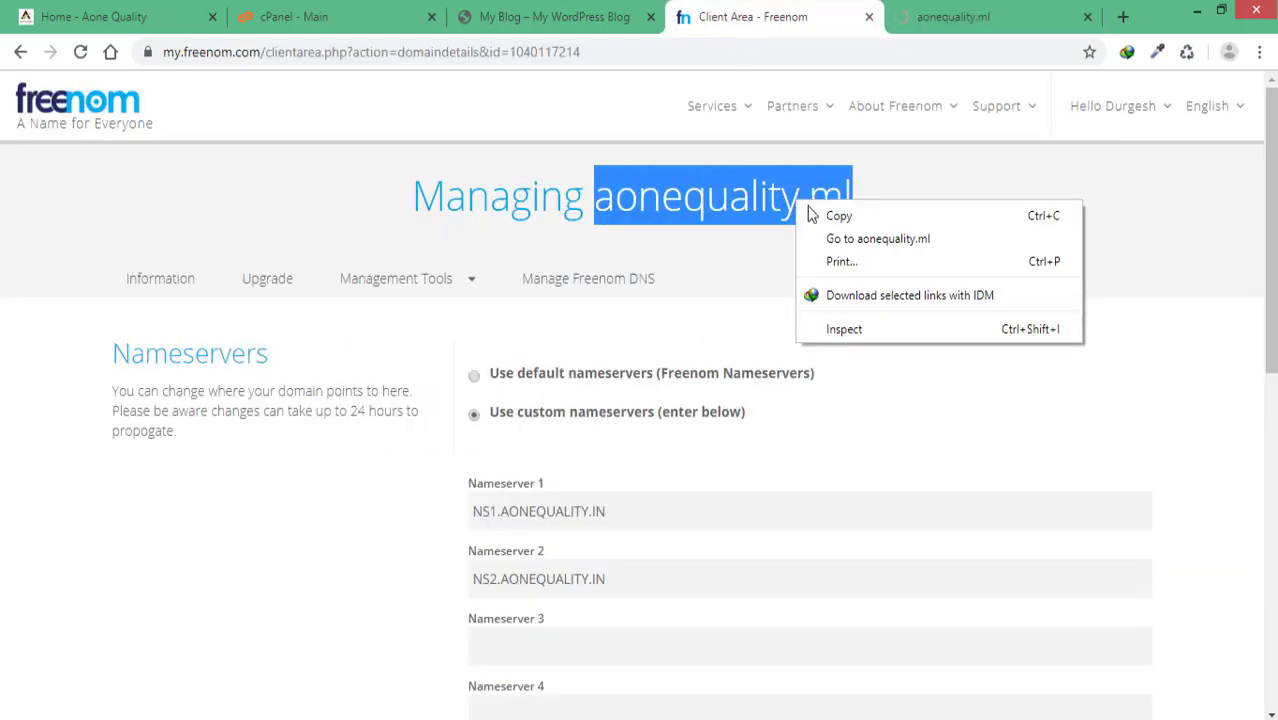
{"action": "left_click", "coordinate": [830, 216]}
{"action": "left_click", "coordinate": [298, 20]}
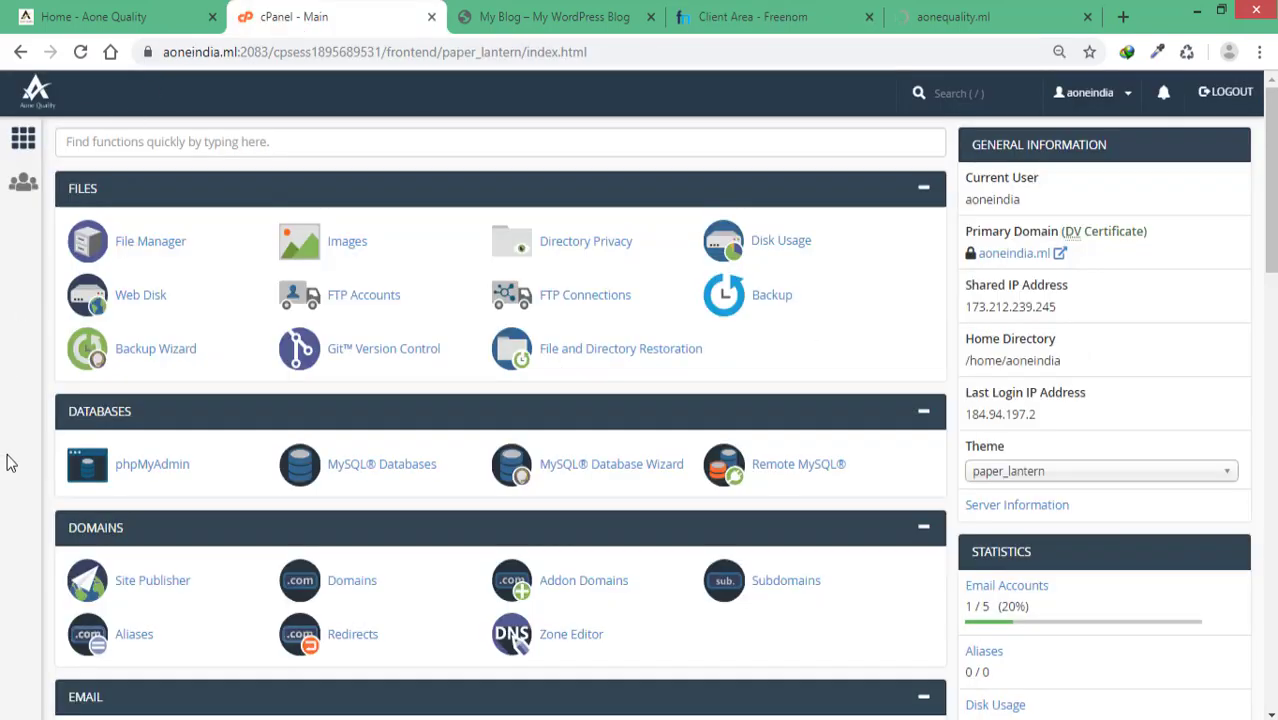
Step: On Addon Domains, enter aonequality.ml so subdomain aonequality and its document root auto-fill
{"action": "scroll", "coordinate": [128, 470], "scroll_direction": "down", "scroll_amount": 2}
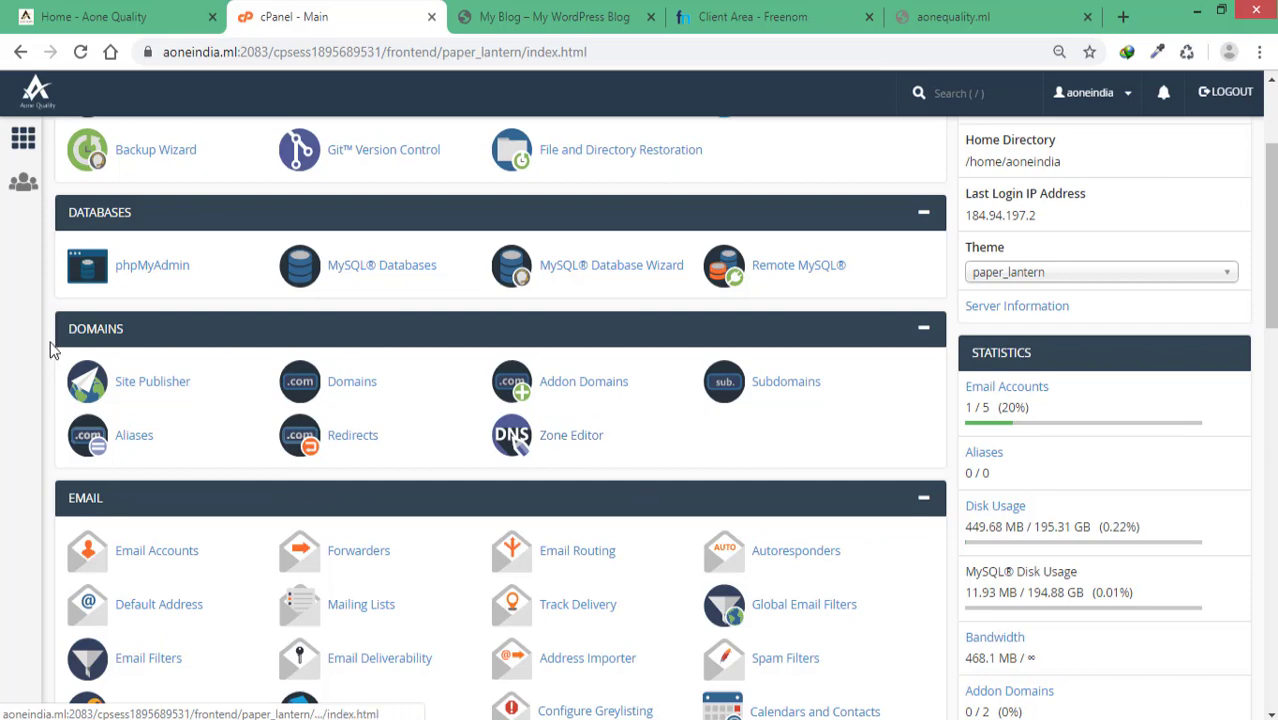
{"action": "left_click", "coordinate": [588, 390]}
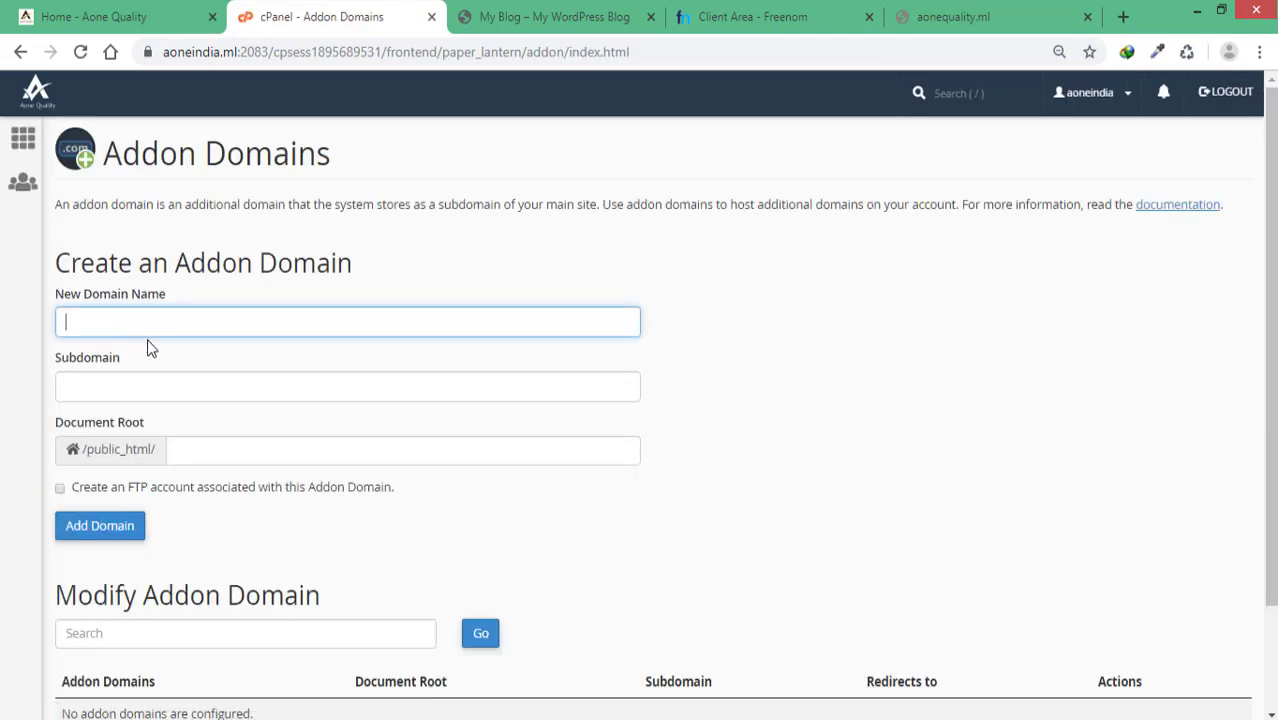
{"action": "key", "text": "ctrl+v"}
{"action": "left_click", "coordinate": [872, 420]}
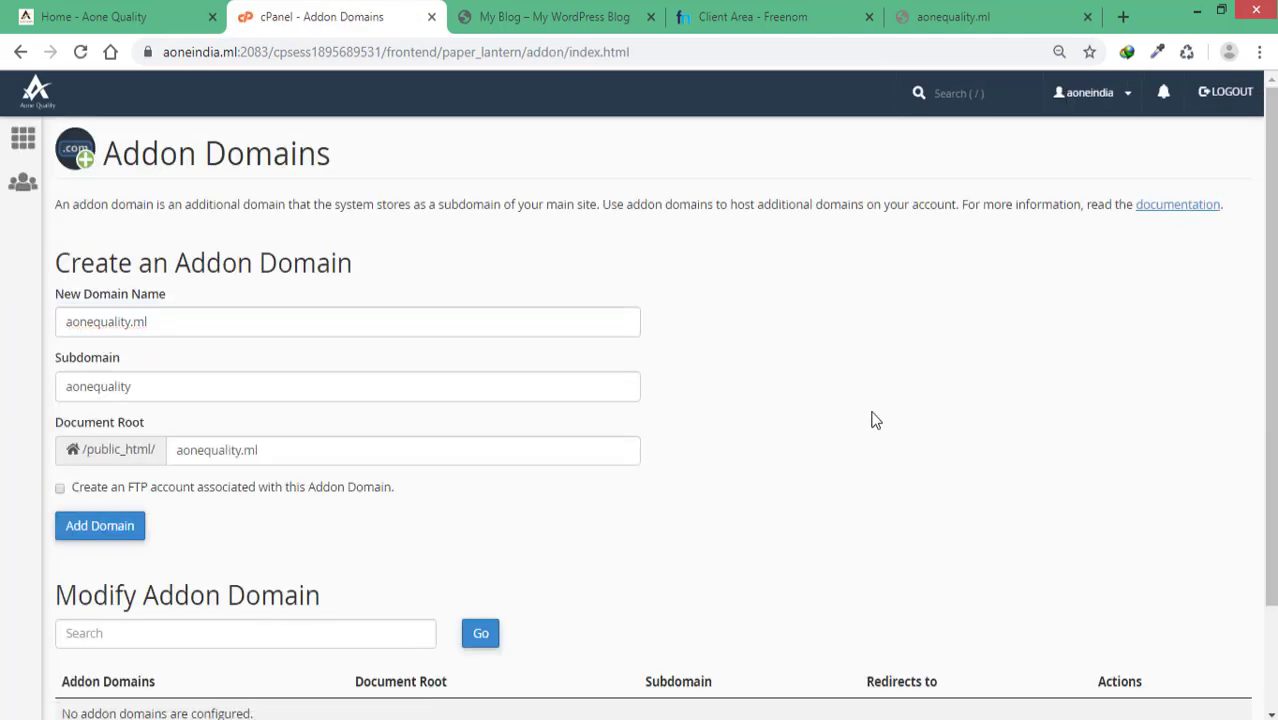
{"action": "scroll", "coordinate": [872, 420], "scroll_direction": "down", "scroll_amount": 1}
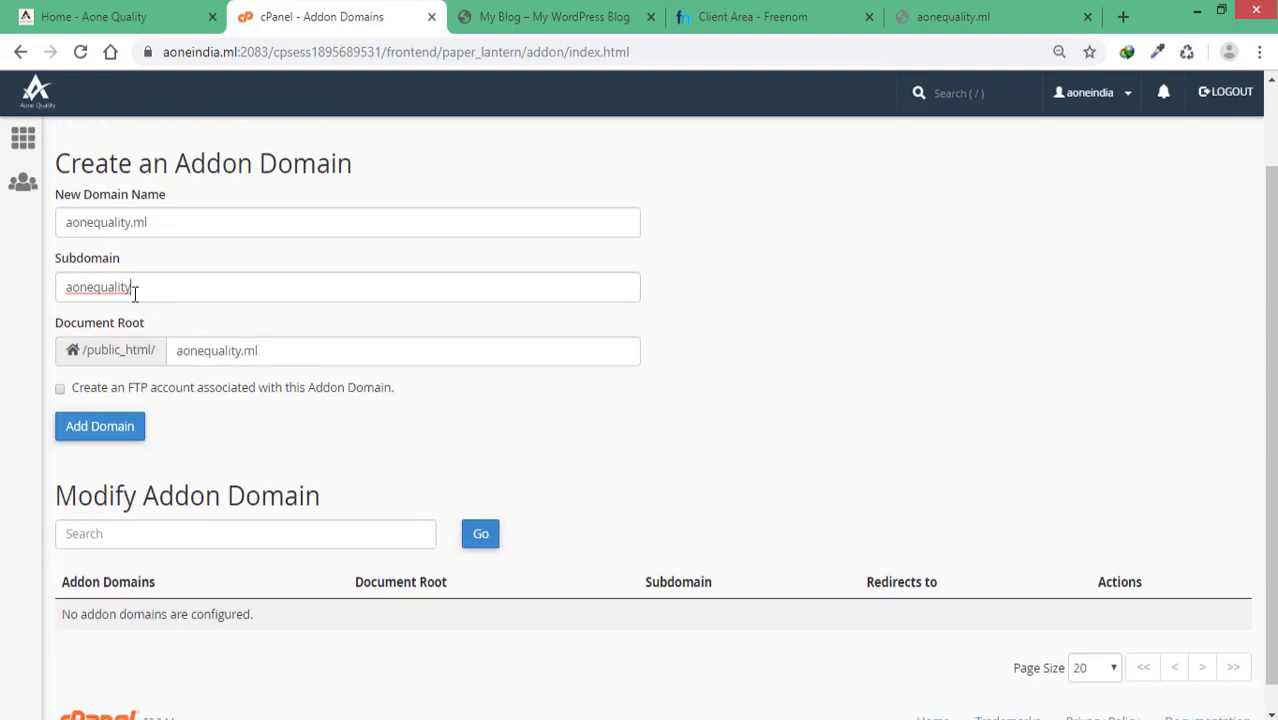
{"action": "left_click", "coordinate": [174, 293]}
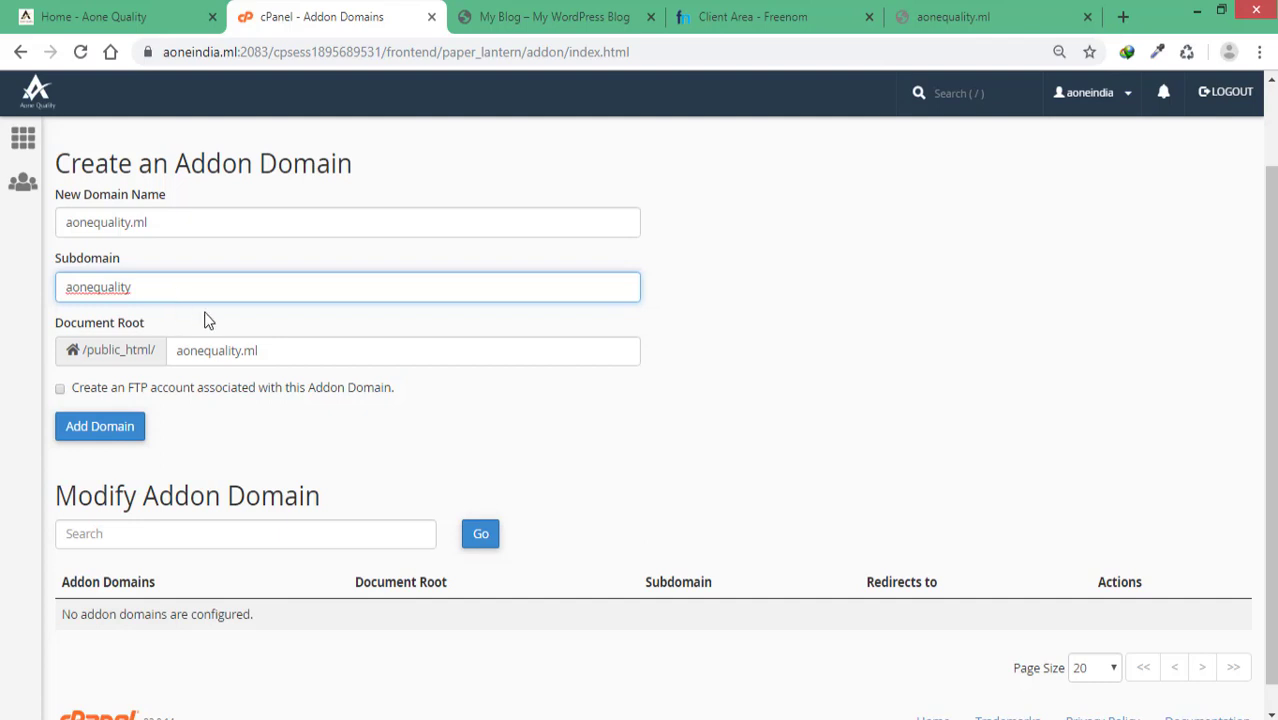
{"action": "left_click", "coordinate": [759, 397]}
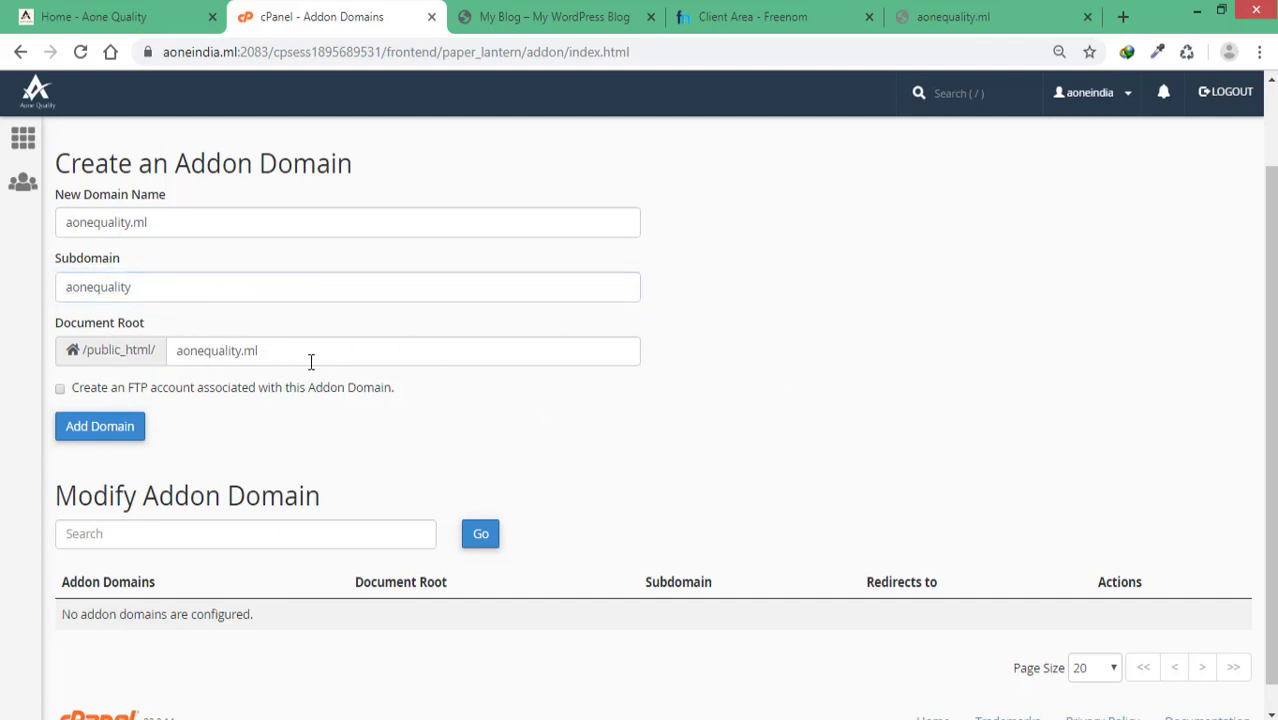
Step: Leave the FTP account option for the new domain unchecked
{"action": "left_click", "coordinate": [60, 390]}
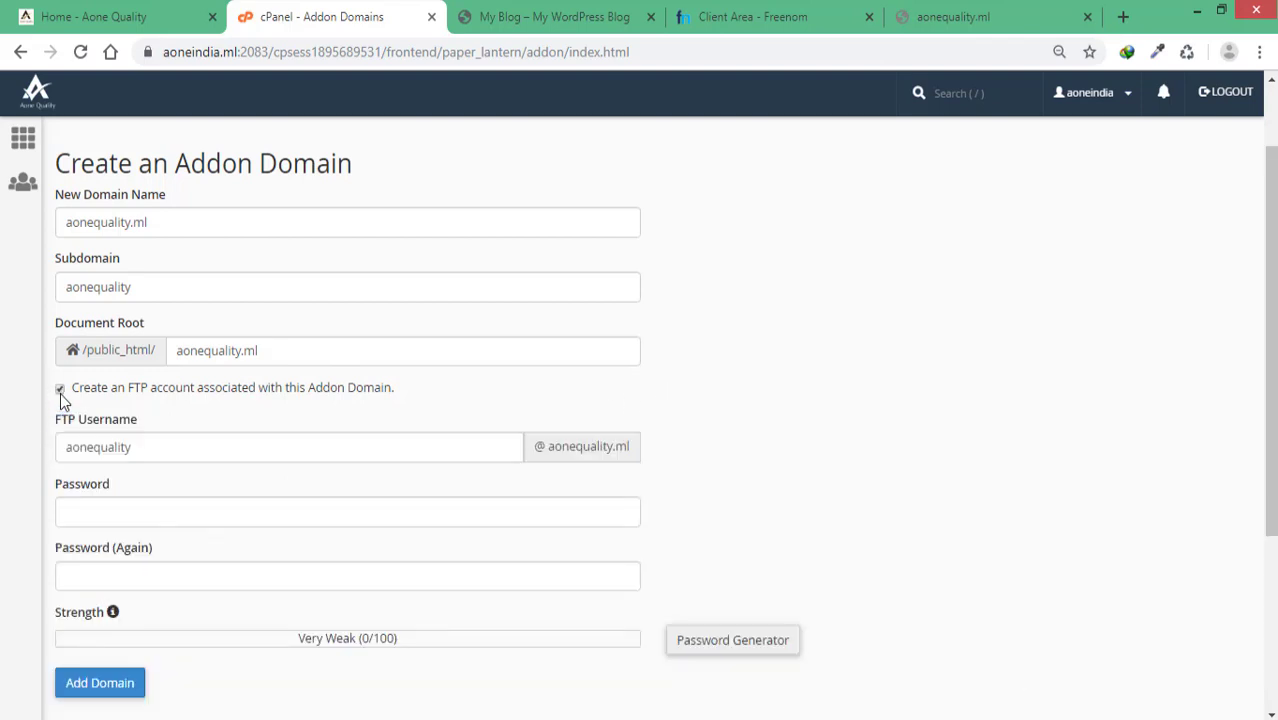
{"action": "left_click", "coordinate": [60, 390]}
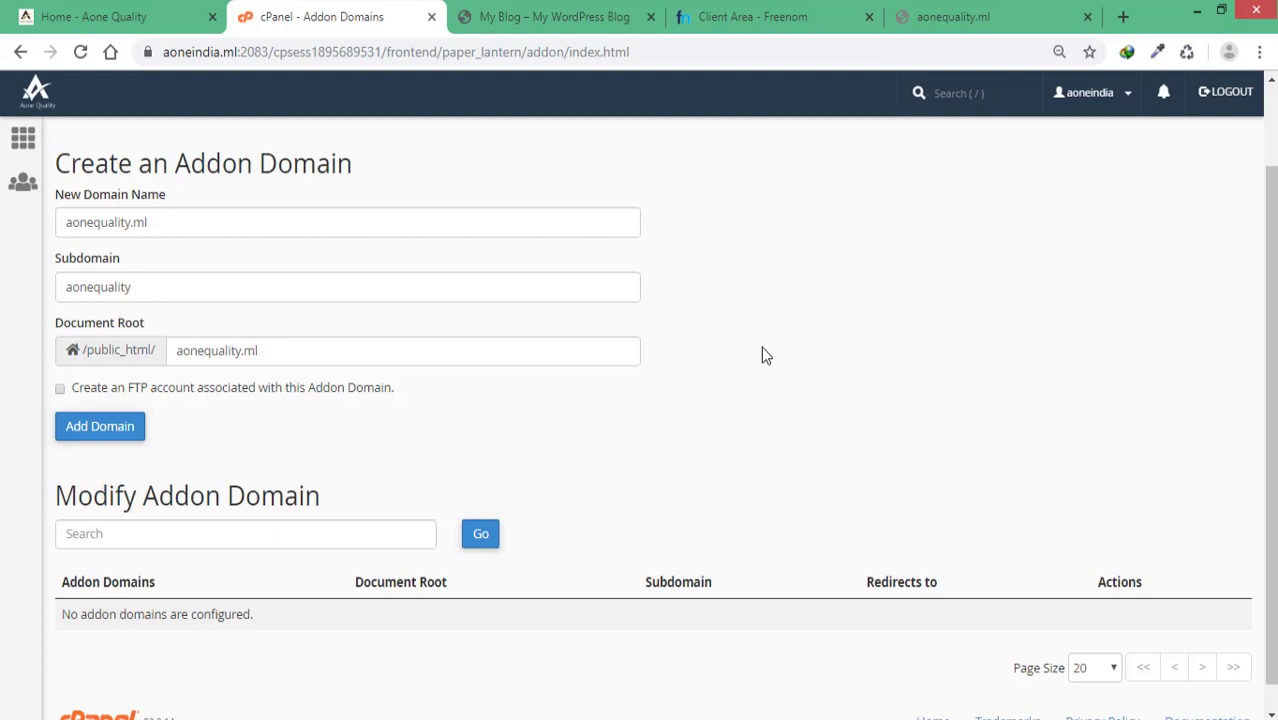
{"action": "left_click", "coordinate": [60, 390]}
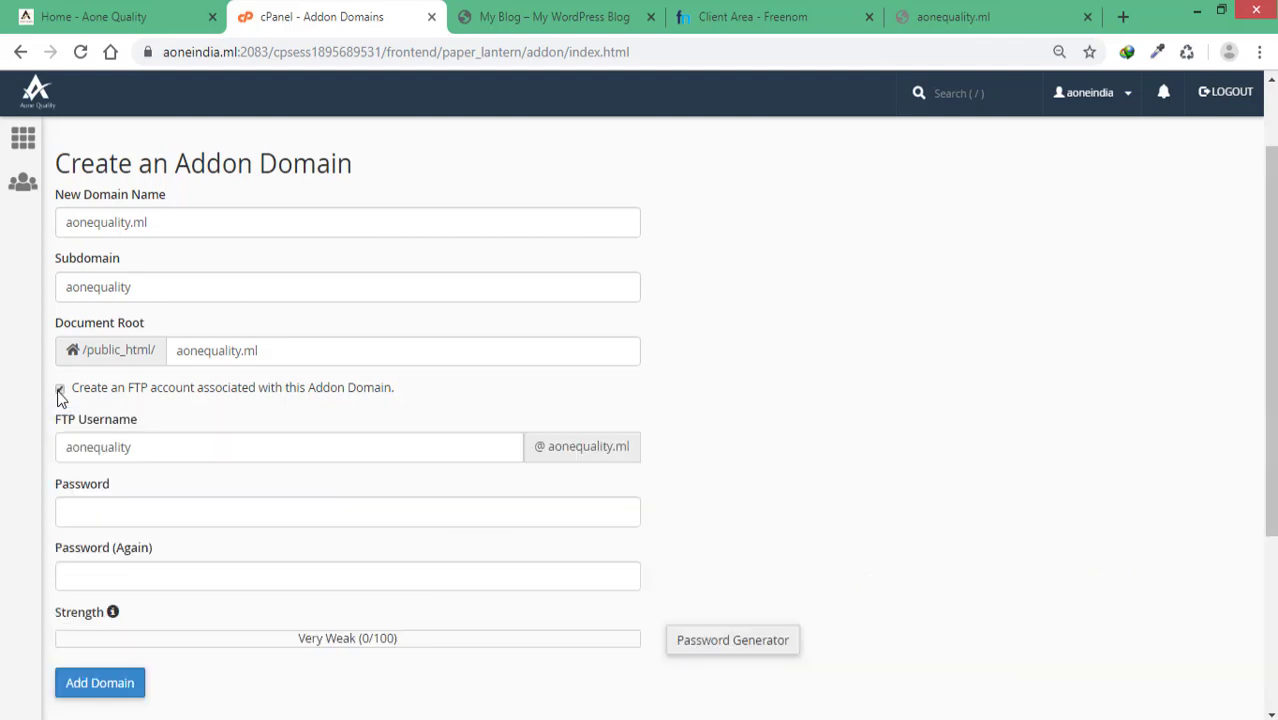
{"action": "left_click", "coordinate": [59, 392]}
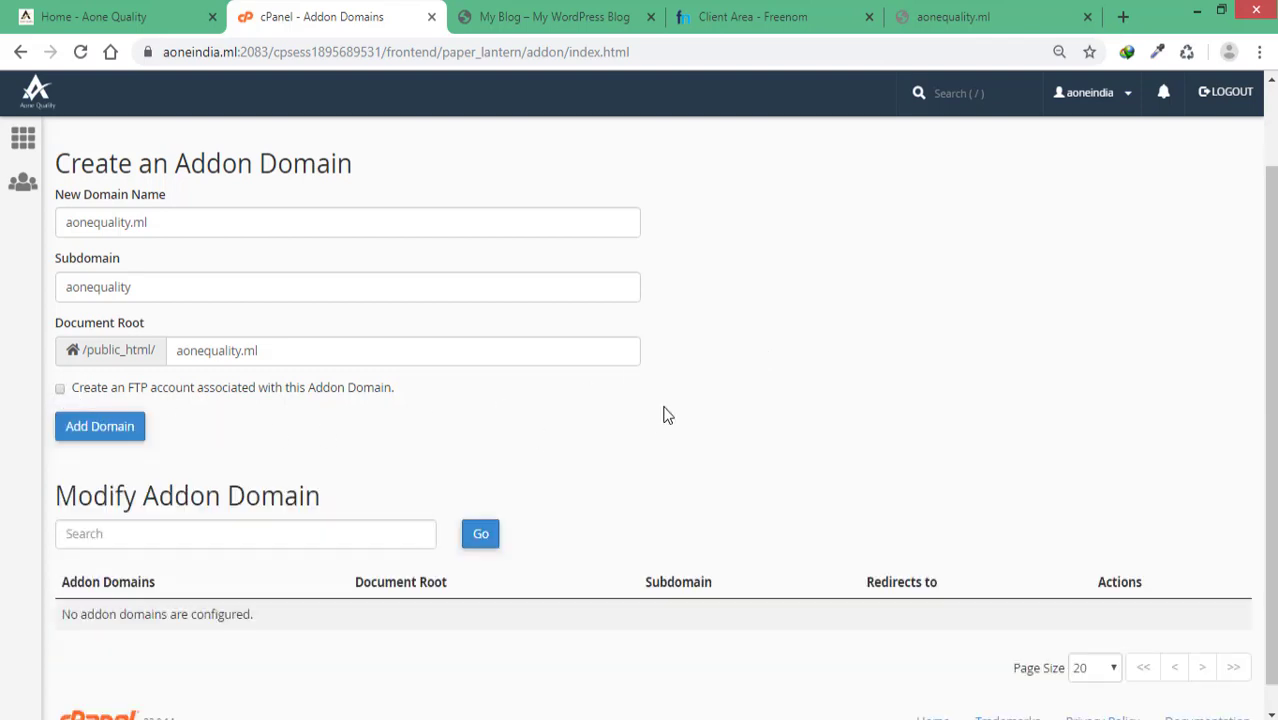
{"action": "scroll", "coordinate": [810, 364], "scroll_direction": "down", "scroll_amount": 1}
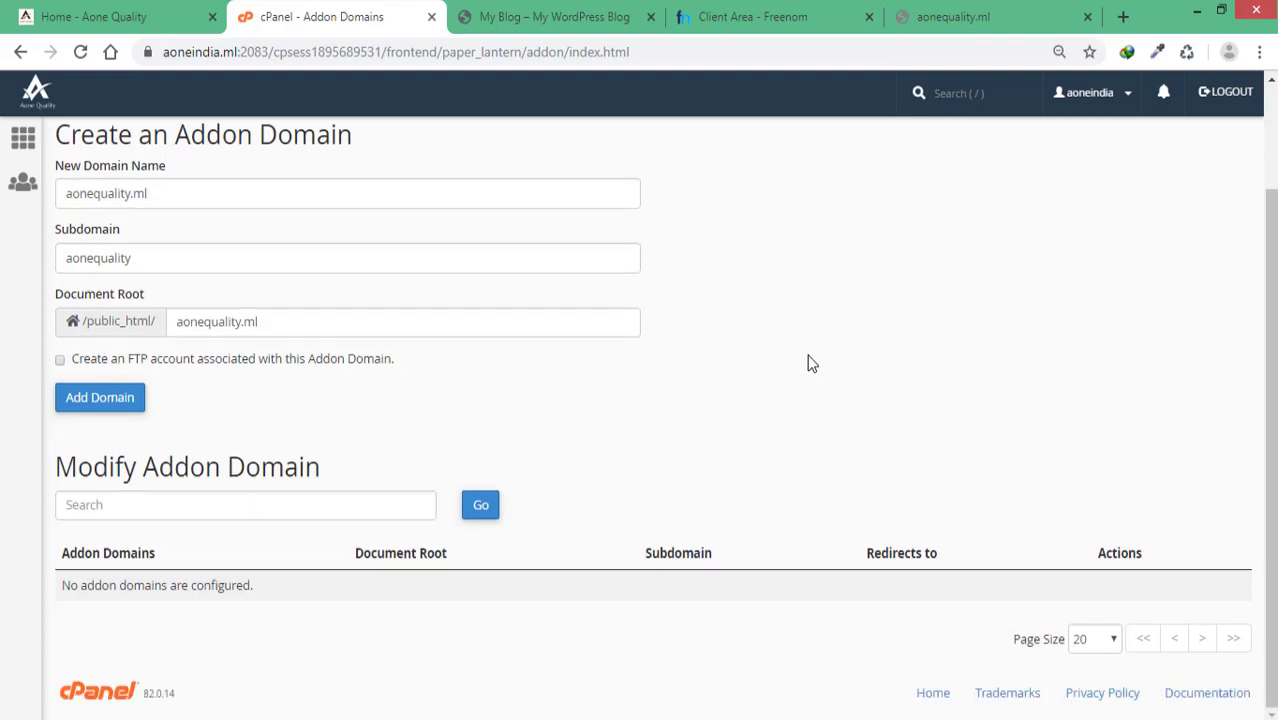
{"action": "left_click", "coordinate": [100, 20]}
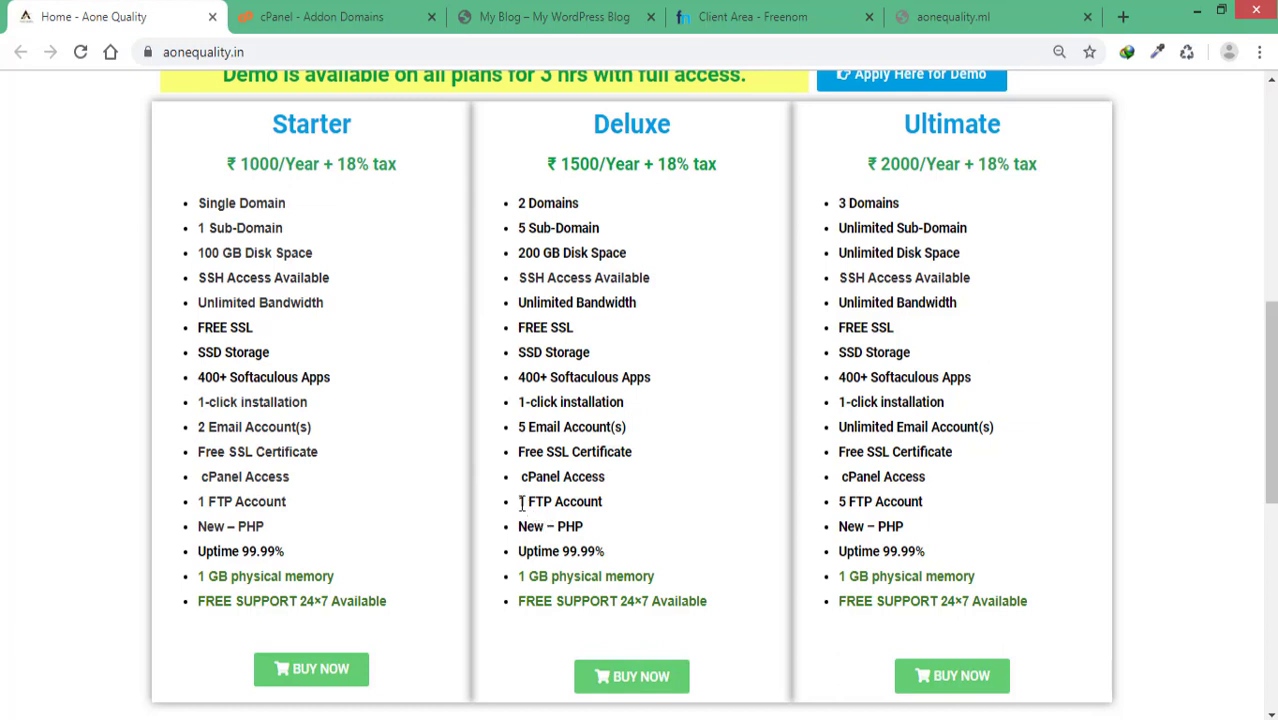
{"action": "left_click_drag", "start_coordinate": [520, 503], "coordinate": [613, 505]}
{"action": "left_click", "coordinate": [640, 505]}
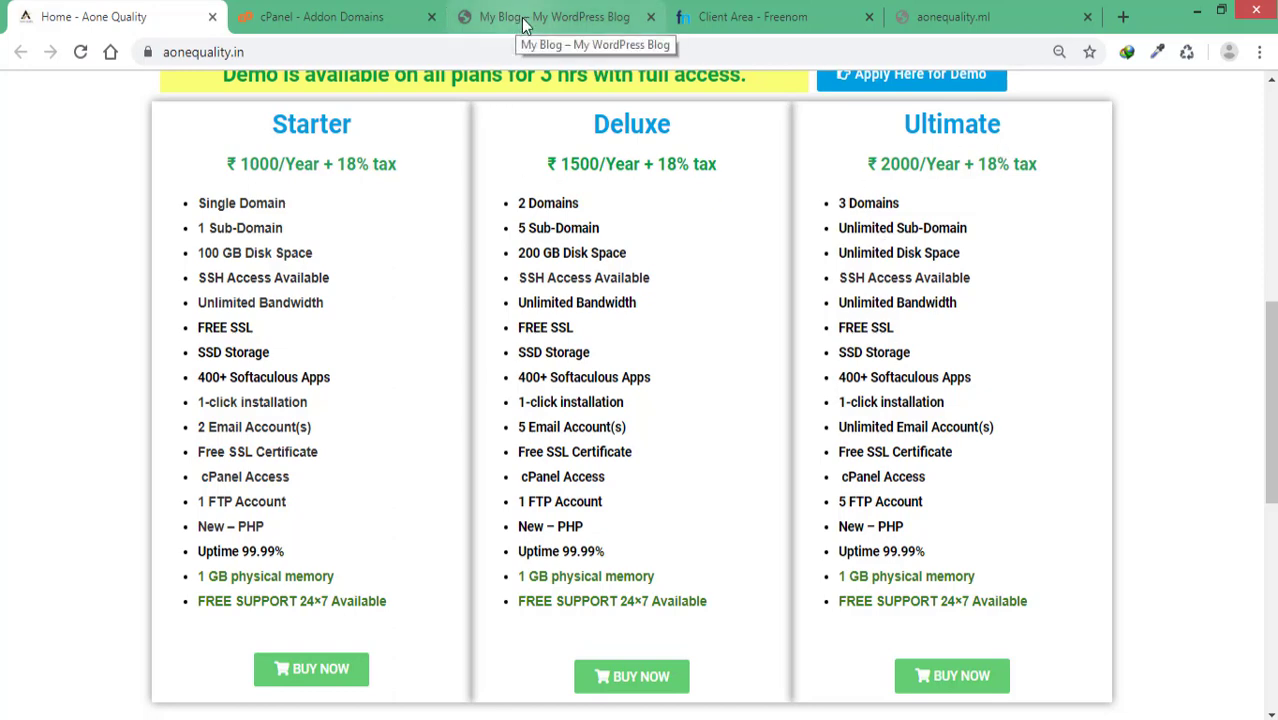
{"action": "left_click", "coordinate": [295, 17]}
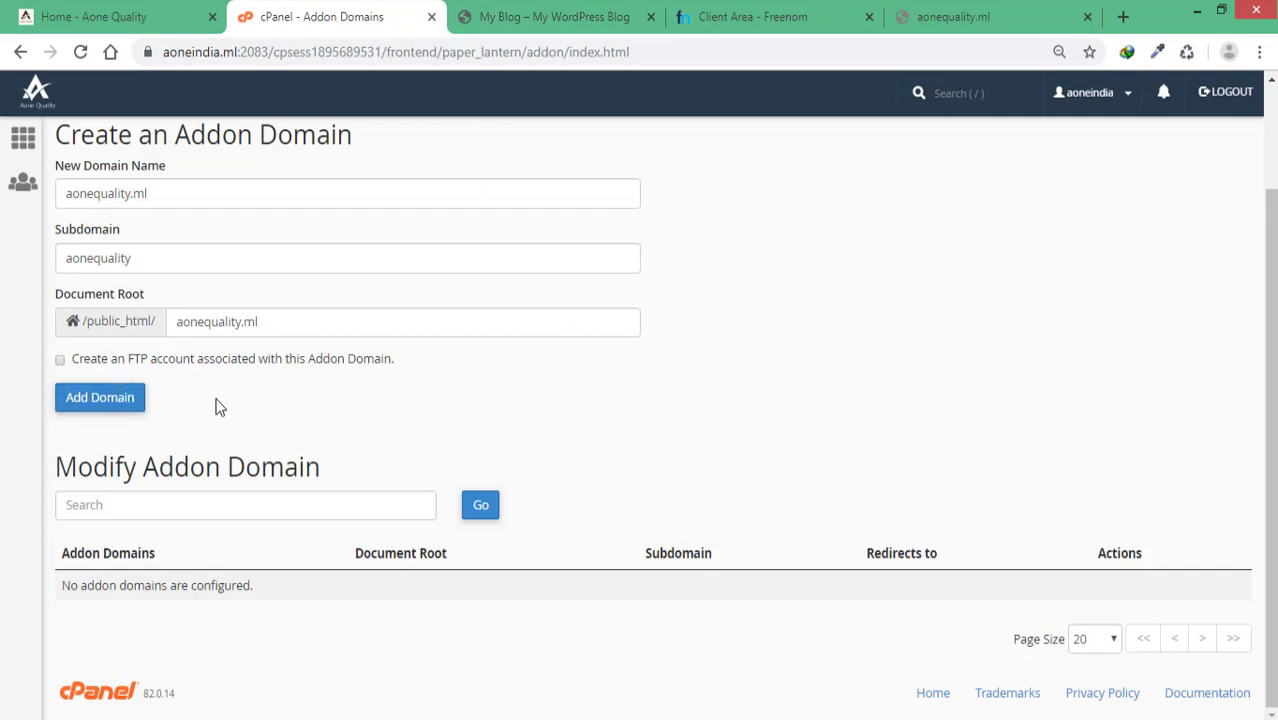
Step: Add aonequality.ml and confirm it is listed with document root /public_html/aonequality.ml
{"action": "left_click", "coordinate": [99, 400]}
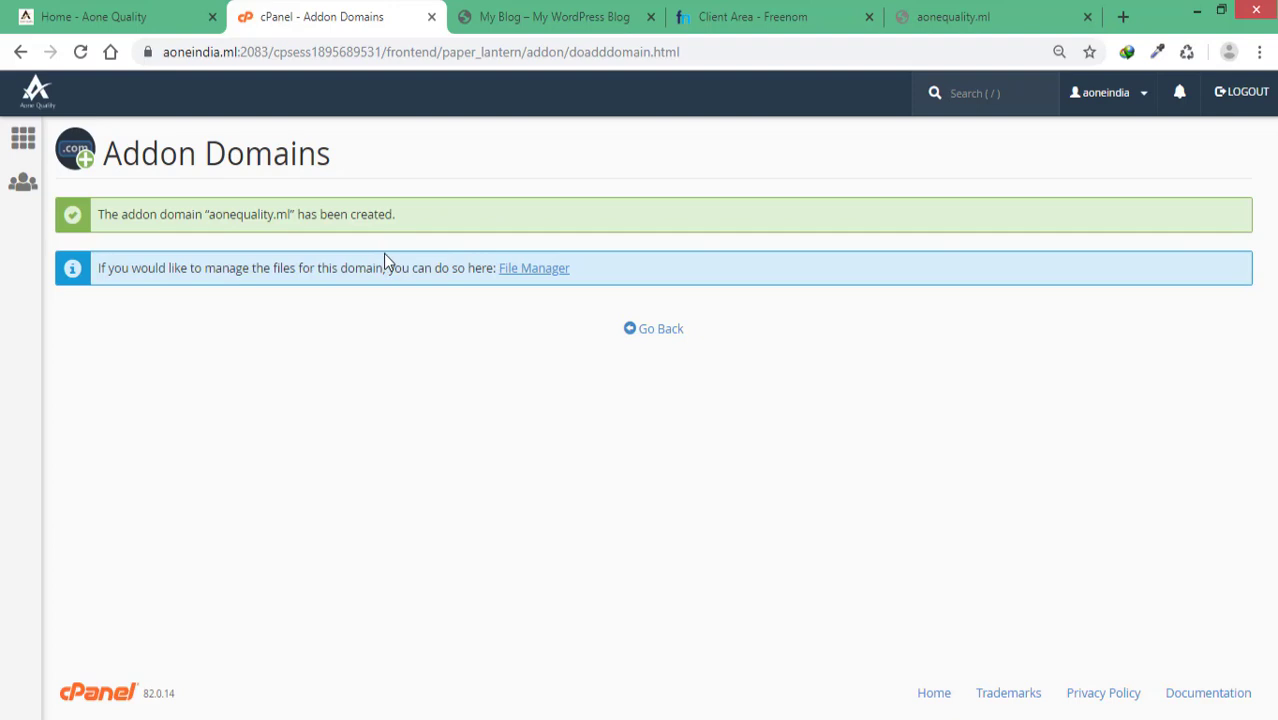
{"action": "left_click", "coordinate": [649, 332]}
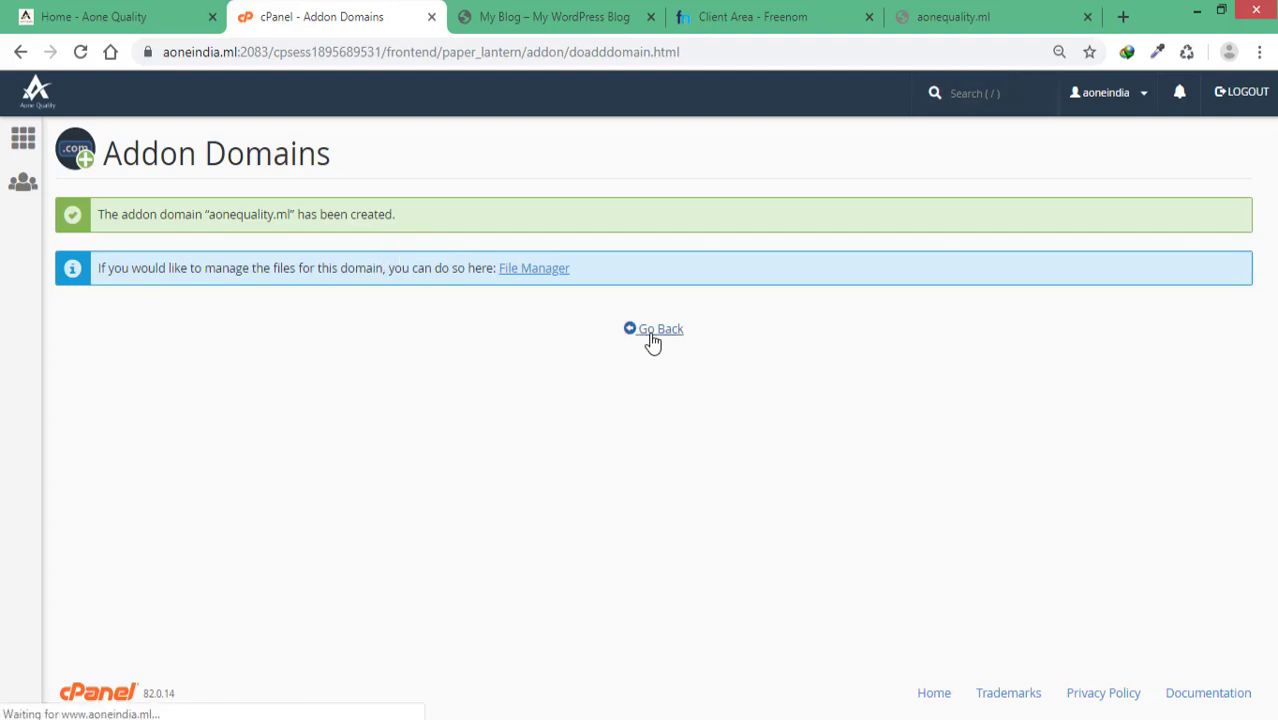
{"action": "scroll", "coordinate": [800, 470], "scroll_direction": "down", "scroll_amount": 2}
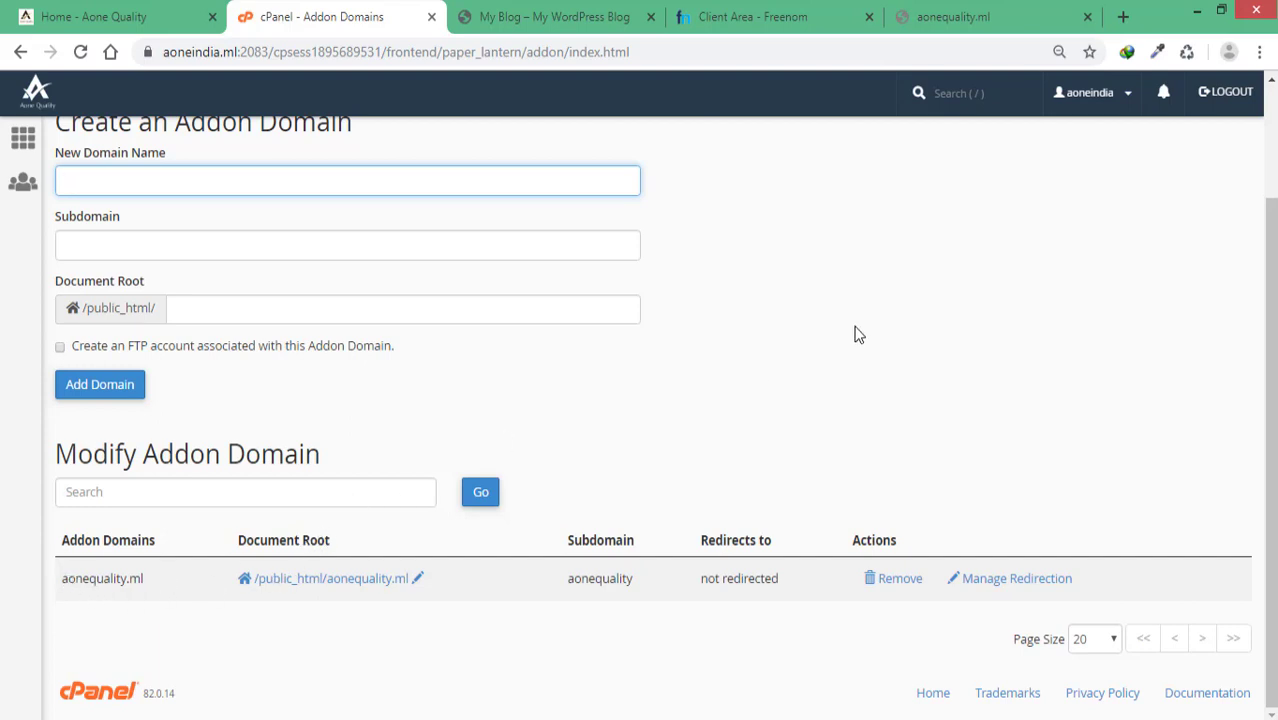
{"action": "scroll", "coordinate": [893, 348], "scroll_direction": "up", "scroll_amount": 2}
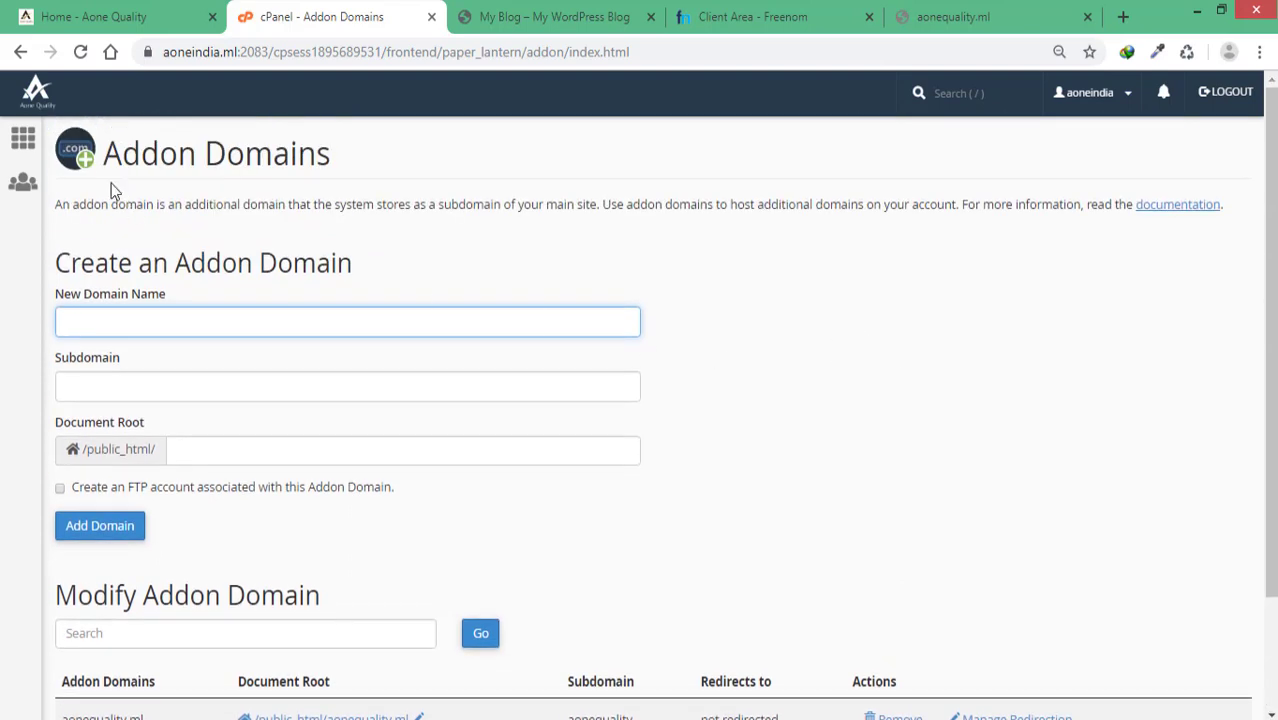
Step: Go back to the cPanel home page and open MultiPHP INI Editor from the Software section
{"action": "left_click", "coordinate": [24, 145]}
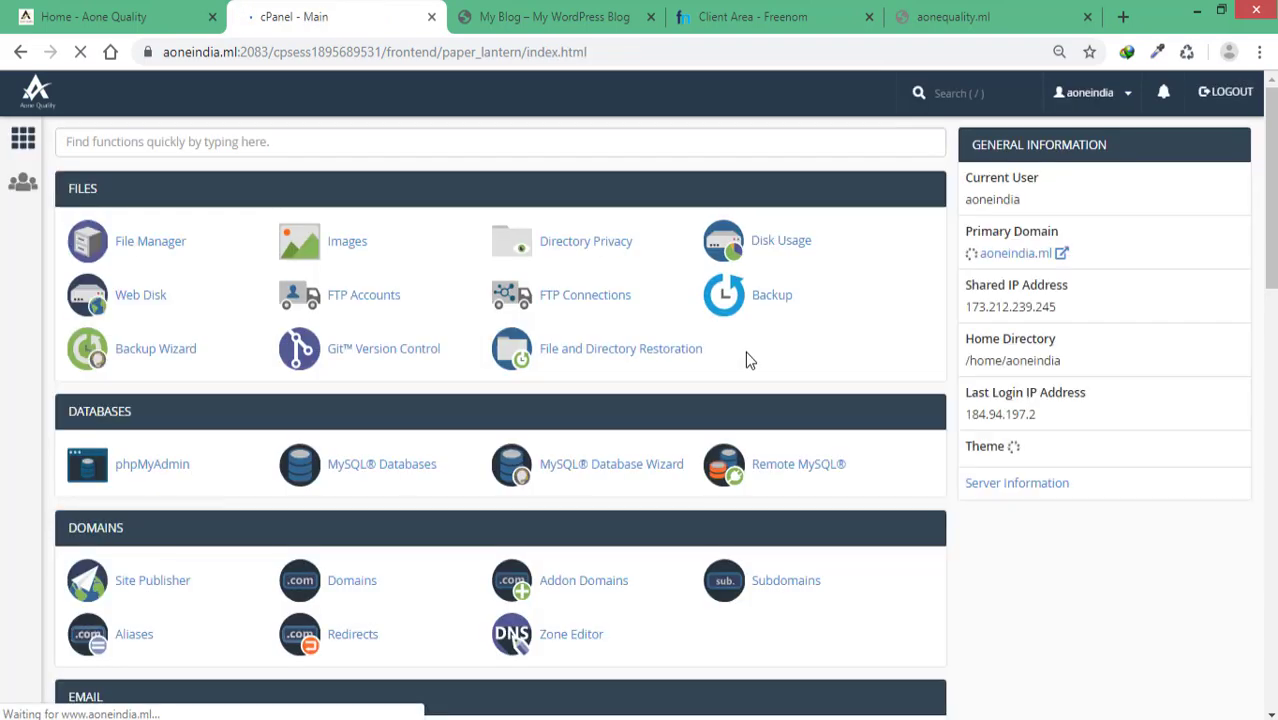
{"action": "scroll", "coordinate": [477, 344], "scroll_direction": "down", "scroll_amount": 5}
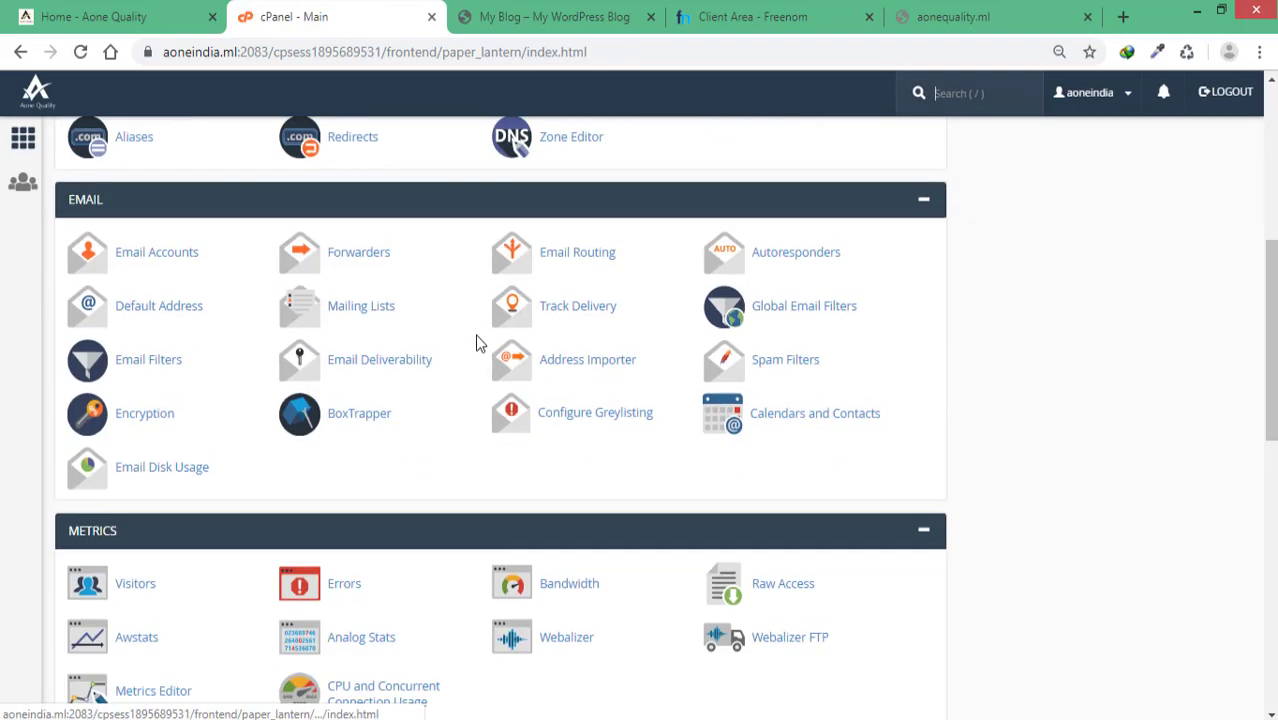
{"action": "scroll", "coordinate": [476, 343], "scroll_direction": "down", "scroll_amount": 3}
{"action": "scroll", "coordinate": [317, 334], "scroll_direction": "down", "scroll_amount": 3}
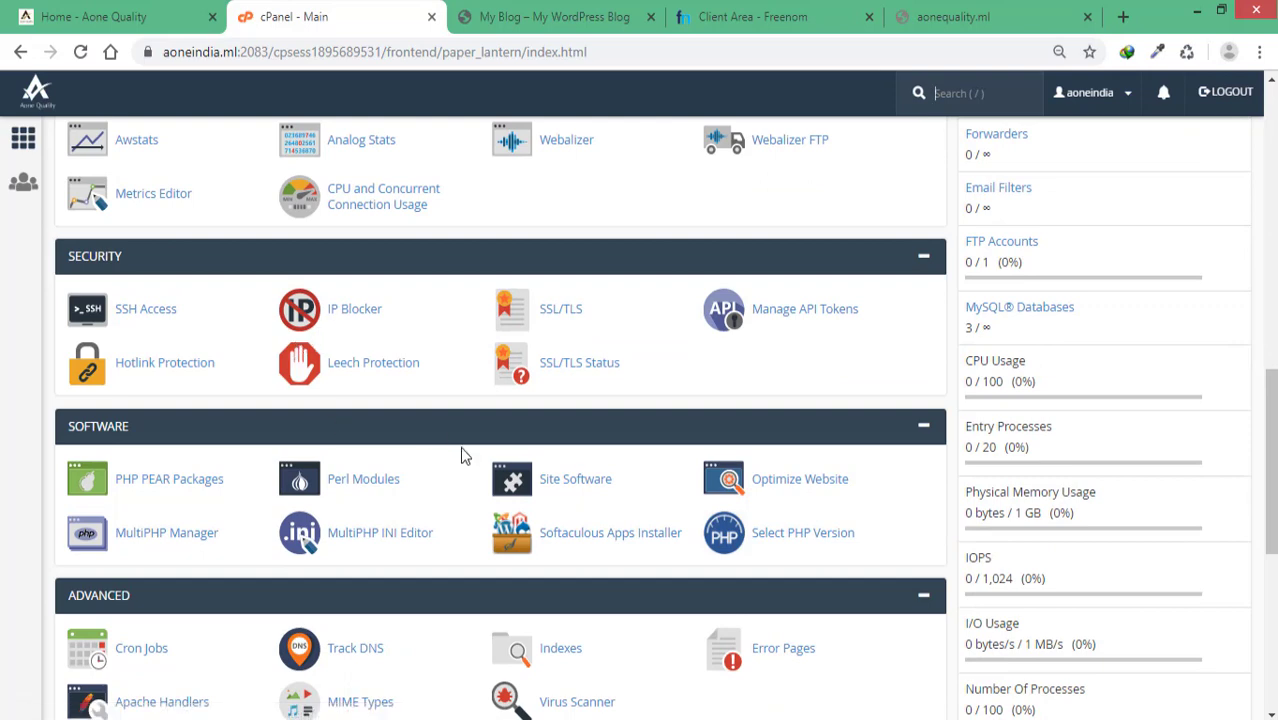
{"action": "scroll", "coordinate": [462, 448], "scroll_direction": "down", "scroll_amount": 1}
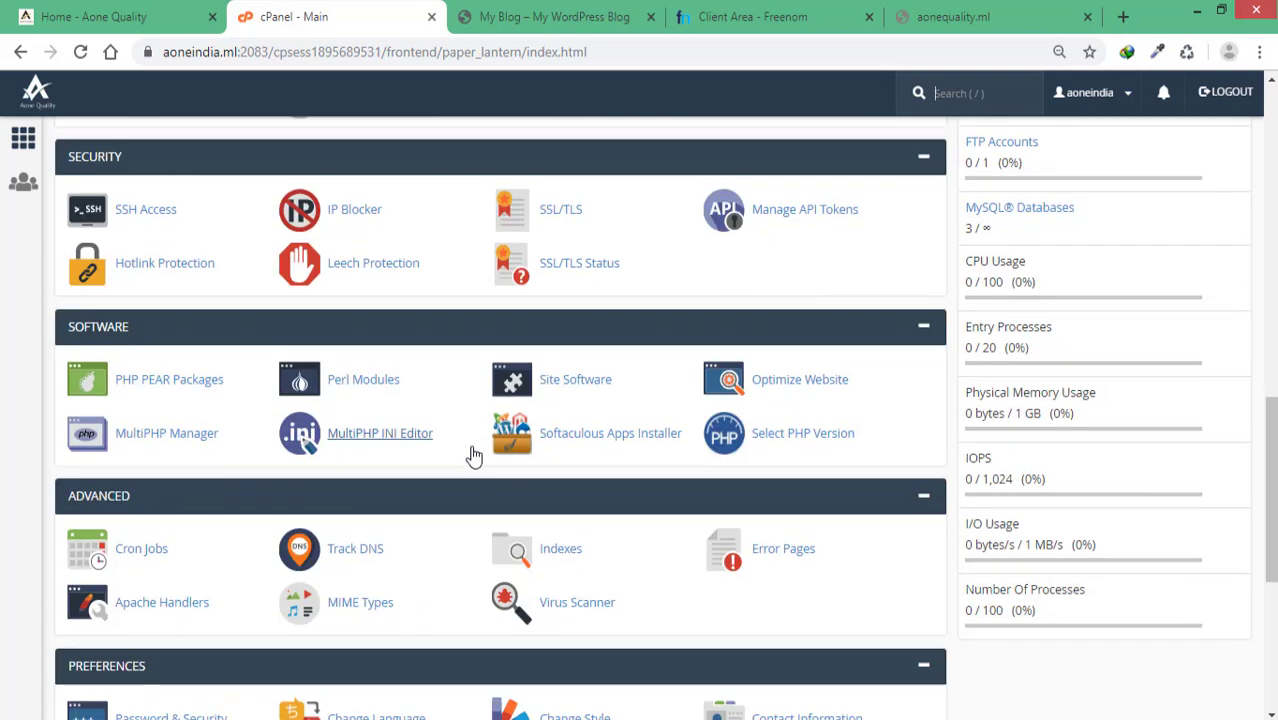
{"action": "left_click", "coordinate": [383, 446]}
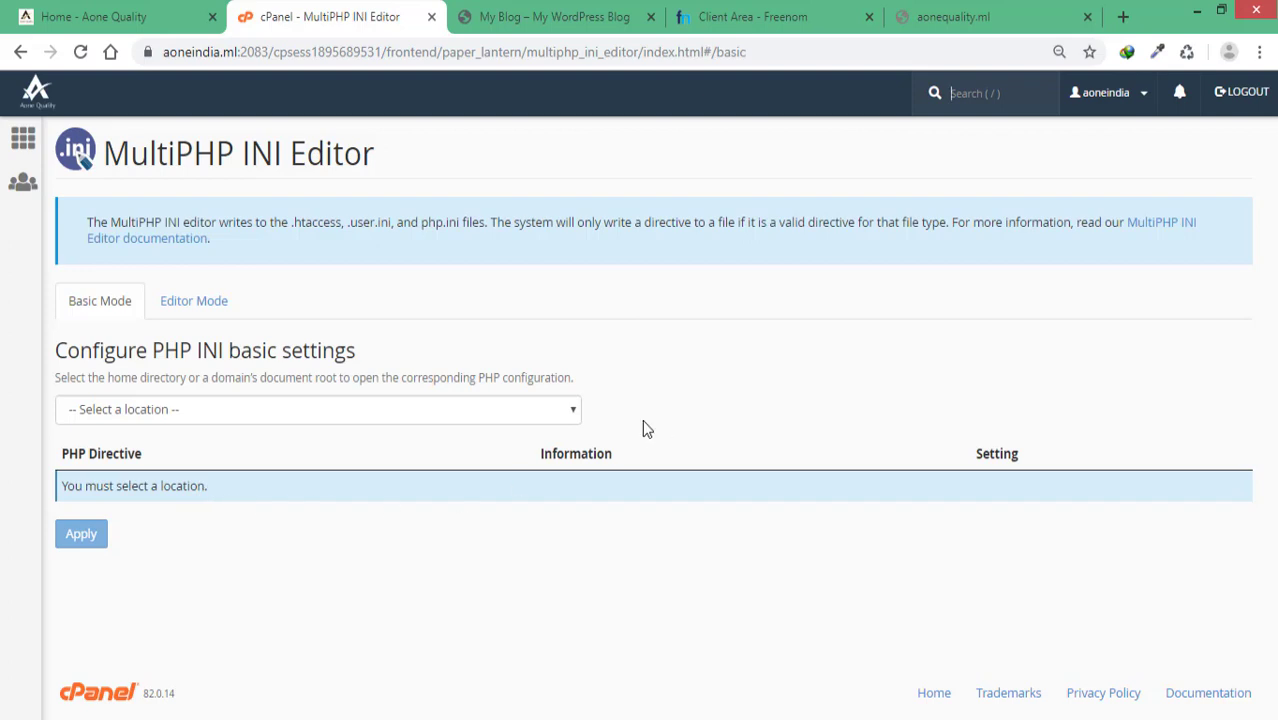
Step: Load the main domain's PHP directives (memory_limit 256M), then switch the location to aonequality.ml
{"action": "left_click", "coordinate": [174, 418]}
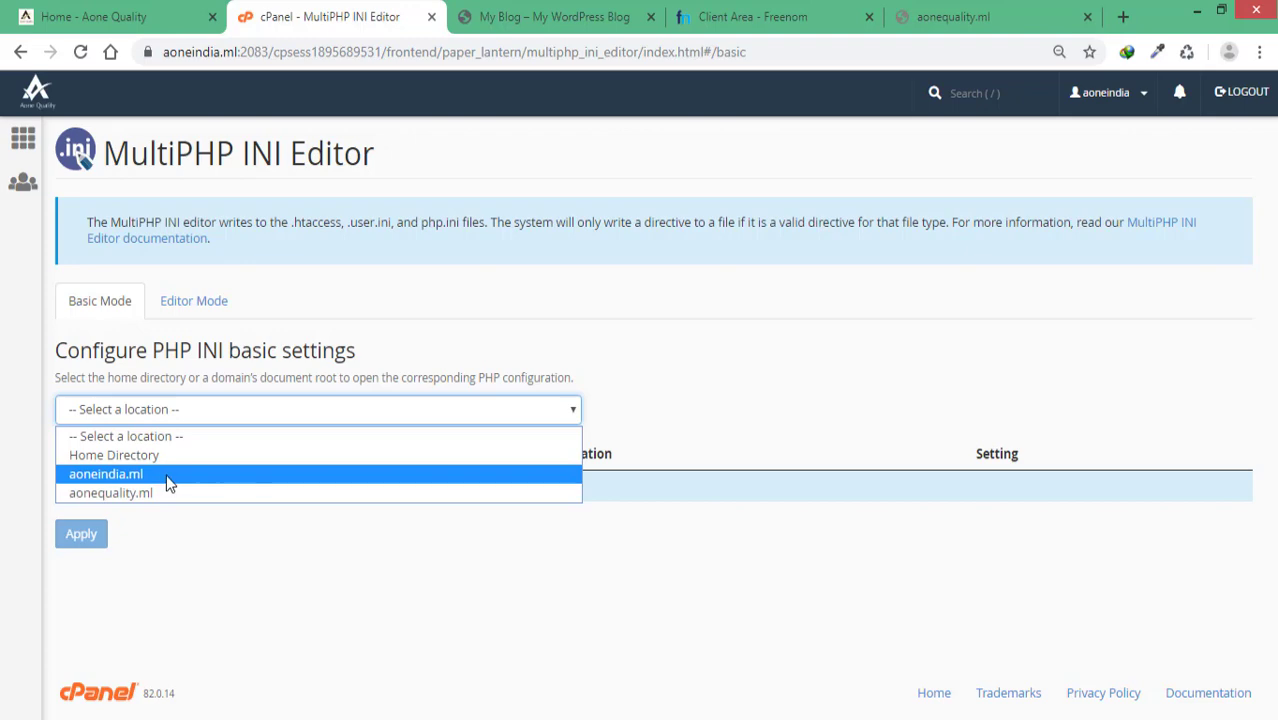
{"action": "left_click", "coordinate": [166, 474]}
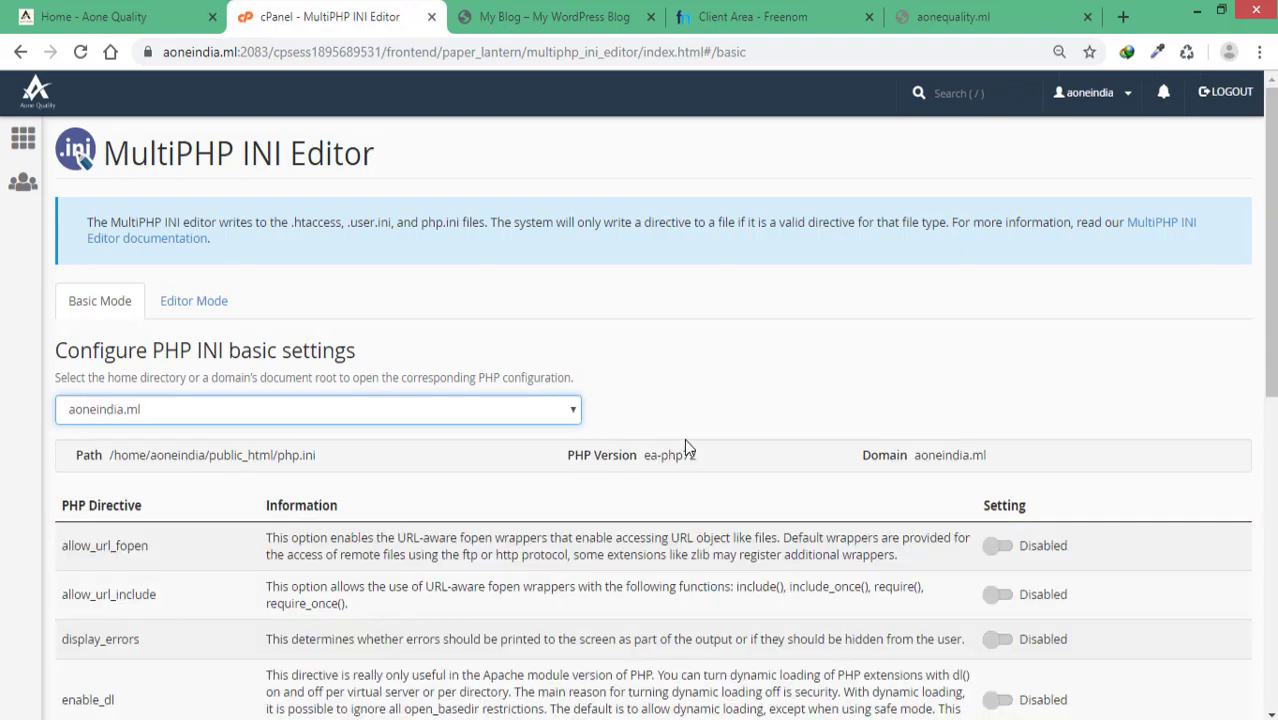
{"action": "scroll", "coordinate": [686, 446], "scroll_direction": "down", "scroll_amount": 2}
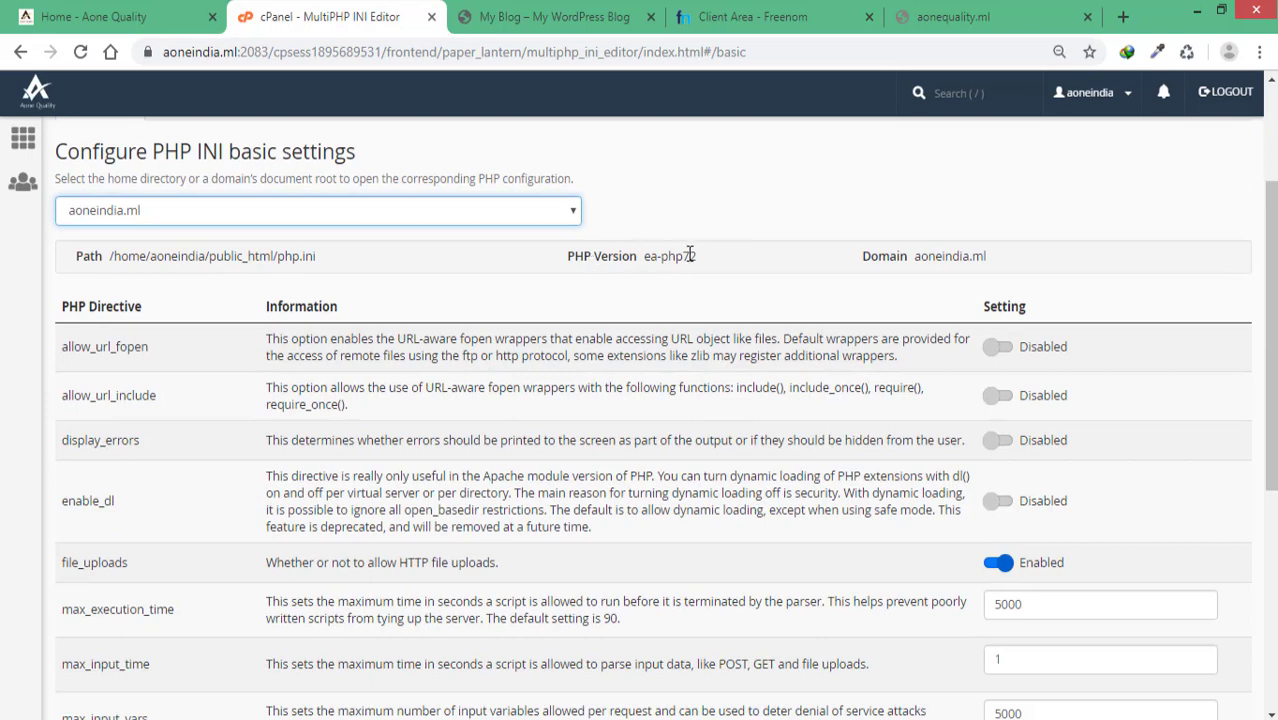
{"action": "scroll", "coordinate": [727, 362], "scroll_direction": "down", "scroll_amount": 4}
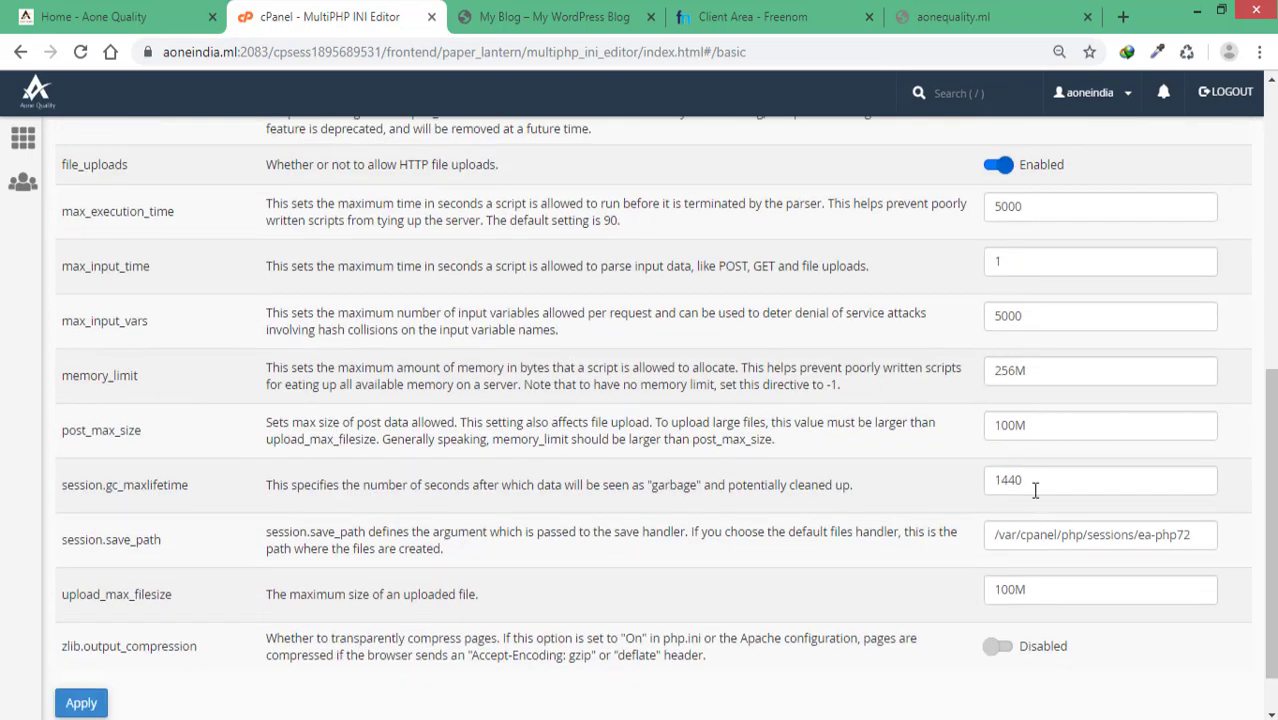
{"action": "double_click", "coordinate": [1036, 375]}
{"action": "left_click", "coordinate": [1104, 408]}
{"action": "scroll", "coordinate": [950, 471], "scroll_direction": "down", "scroll_amount": 1}
{"action": "scroll", "coordinate": [639, 422], "scroll_direction": "up", "scroll_amount": 5}
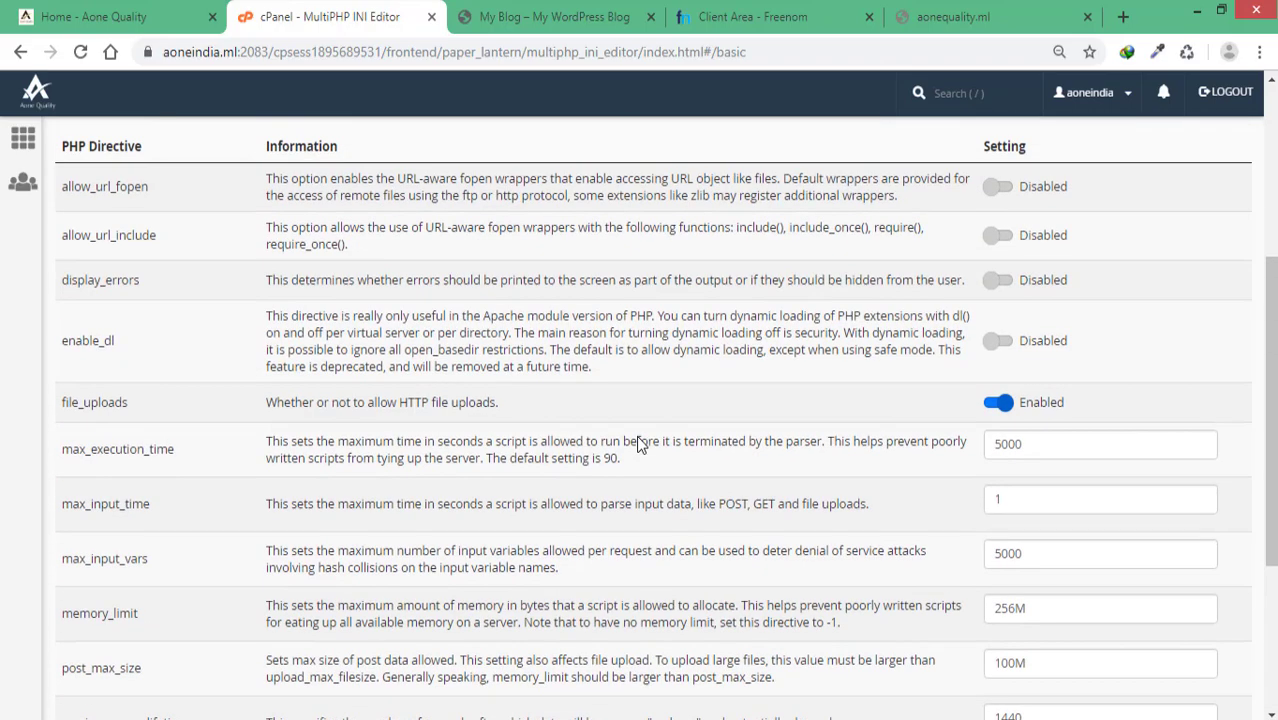
{"action": "left_click", "coordinate": [220, 252]}
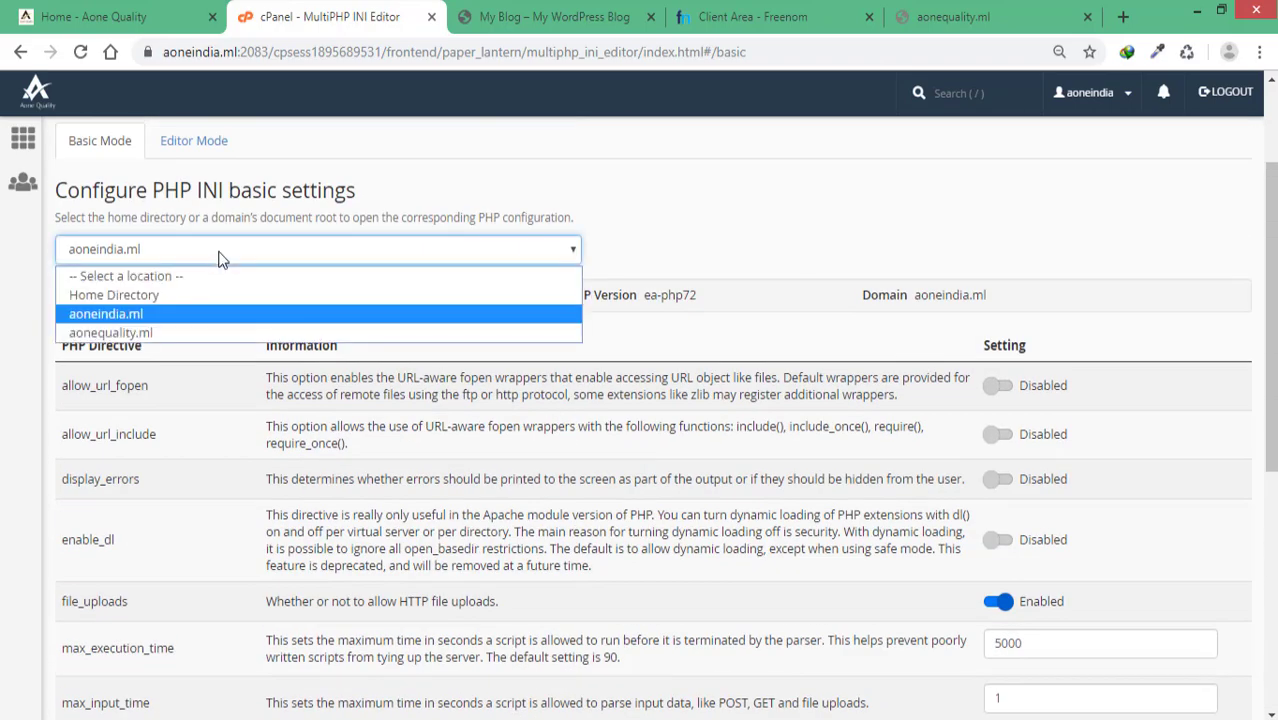
{"action": "left_click", "coordinate": [165, 332]}
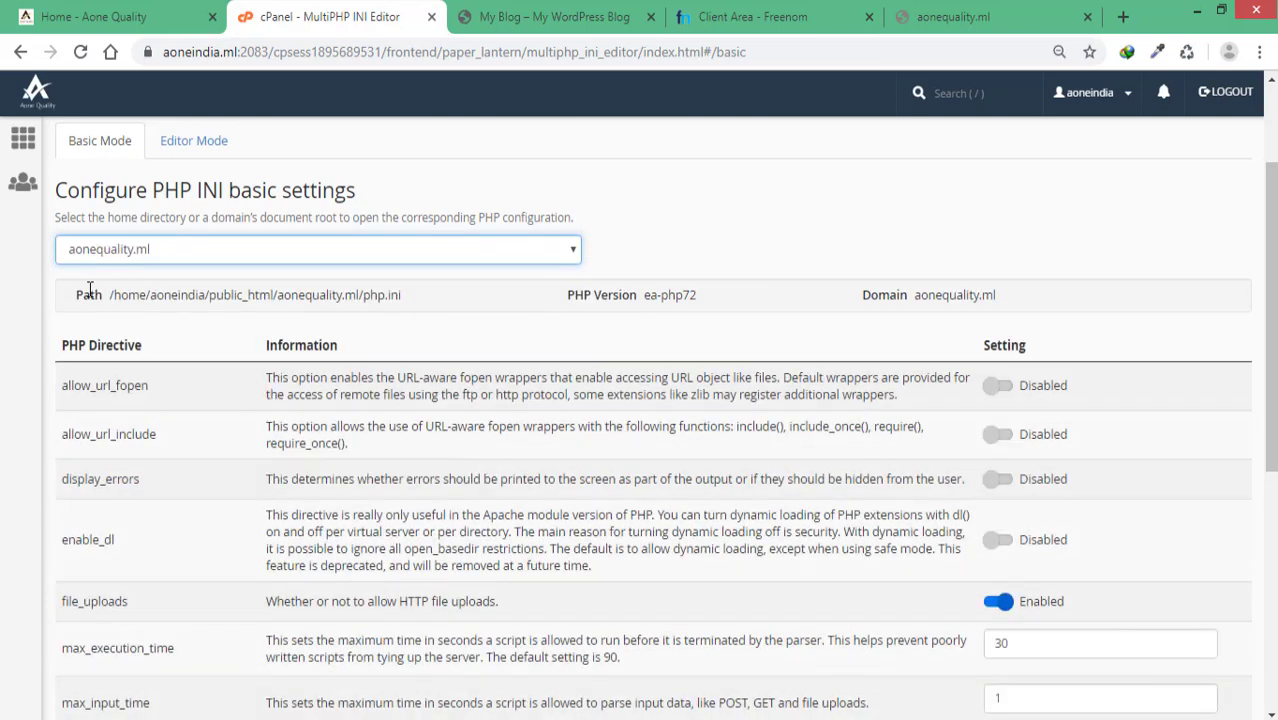
Step: Set memory_limit to 256M, max_execution_time to 300 and max_input_time to 100
{"action": "scroll", "coordinate": [731, 408], "scroll_direction": "down", "scroll_amount": 1}
{"action": "scroll", "coordinate": [731, 408], "scroll_direction": "down", "scroll_amount": 3}
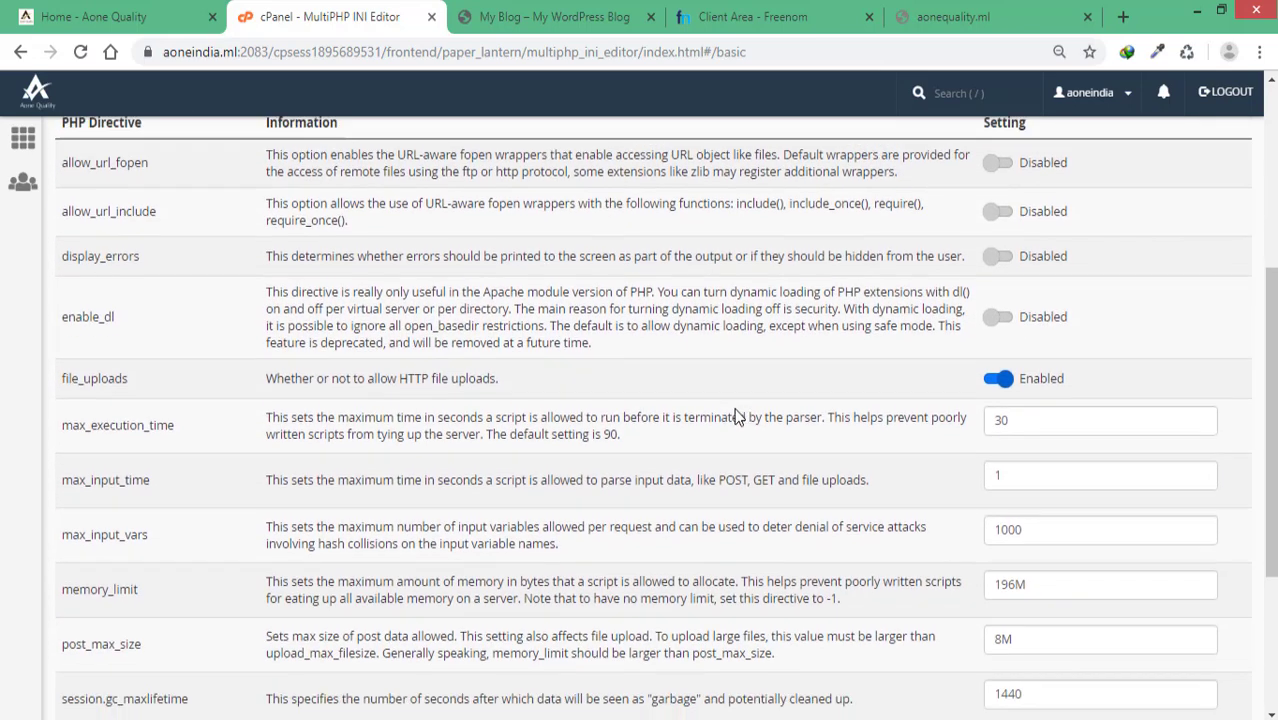
{"action": "scroll", "coordinate": [979, 380], "scroll_direction": "down", "scroll_amount": 1}
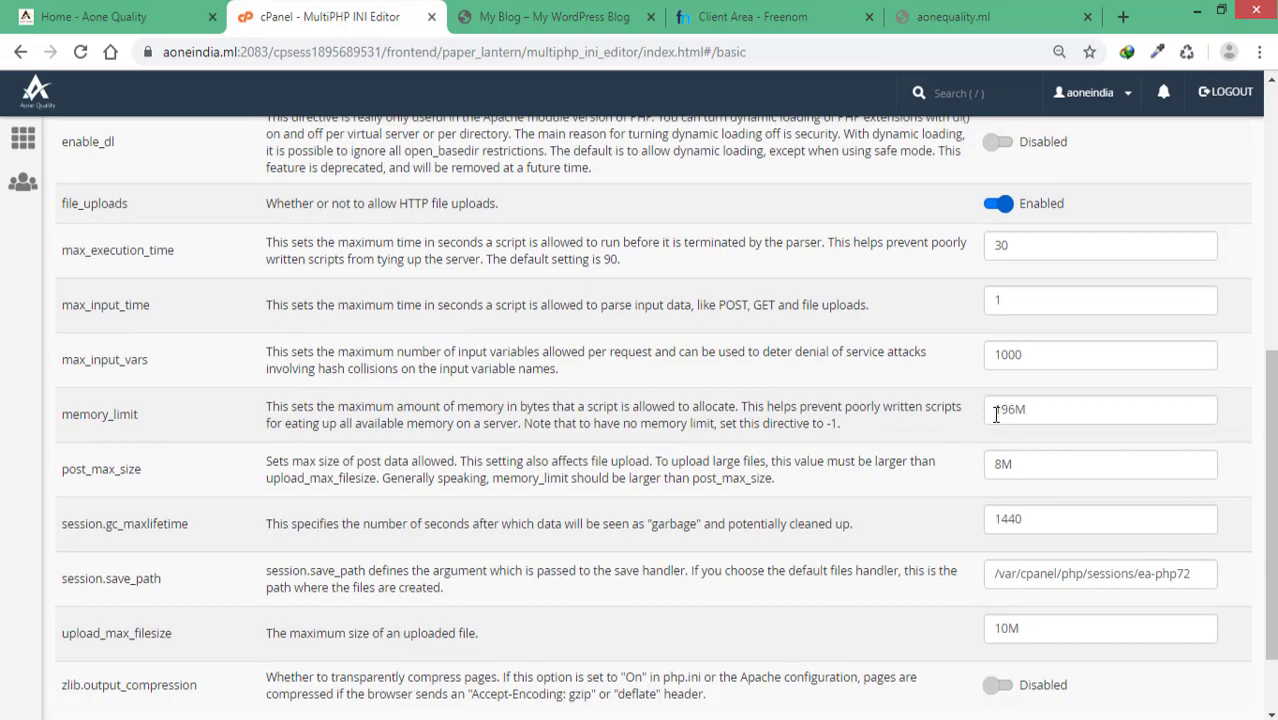
{"action": "left_click_drag", "start_coordinate": [996, 414], "coordinate": [1030, 411]}
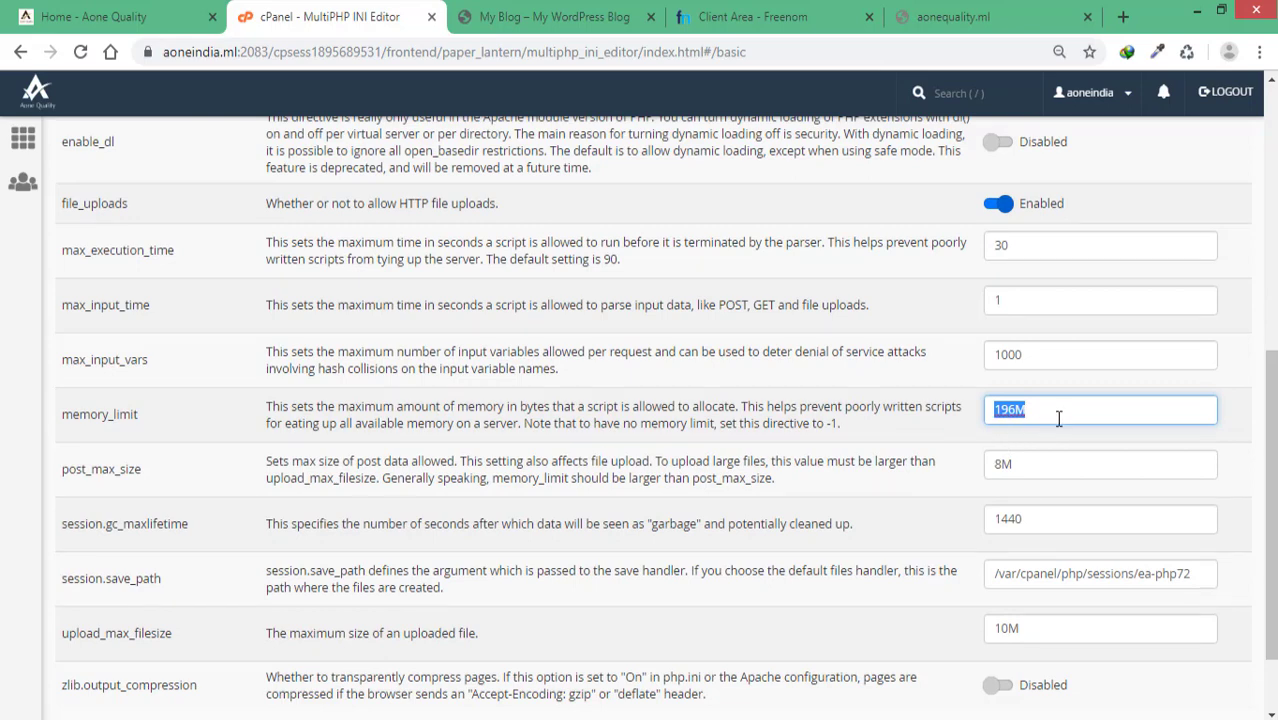
{"action": "left_click", "coordinate": [1059, 418]}
{"action": "left_click_drag", "start_coordinate": [1013, 408], "coordinate": [990, 410]}
{"action": "type", "text": "256"}
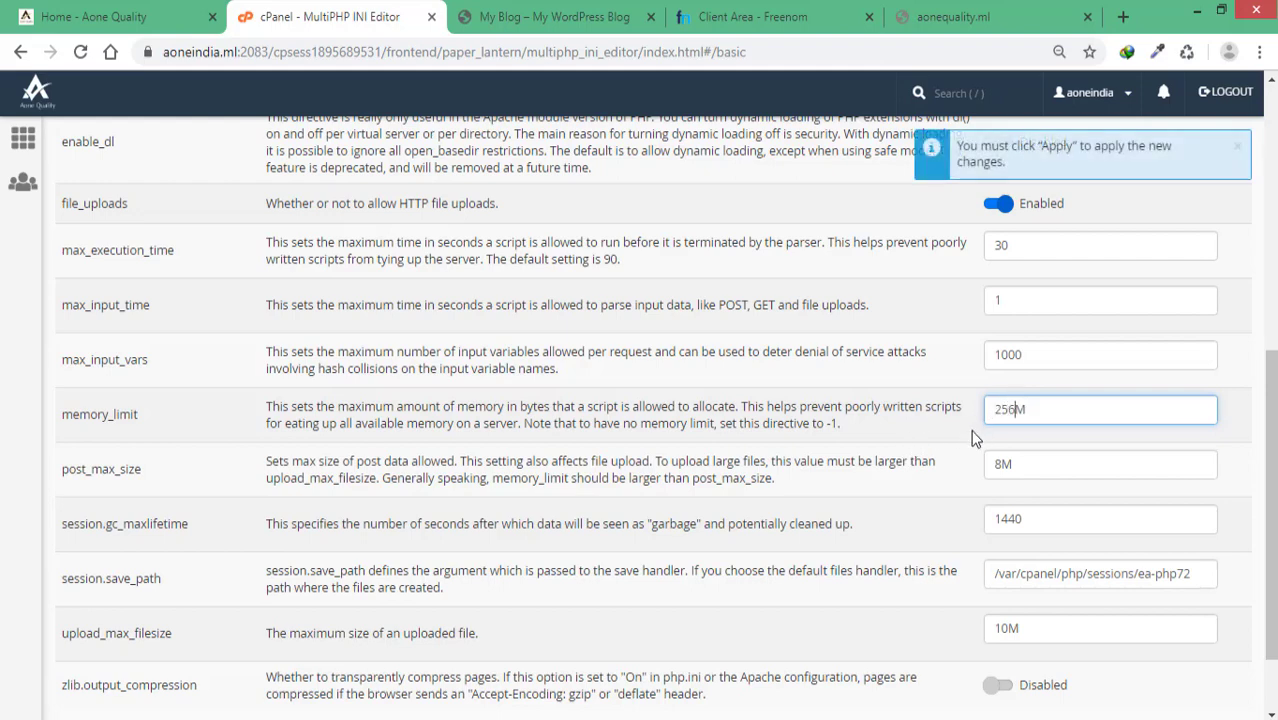
{"action": "left_click", "coordinate": [1046, 244]}
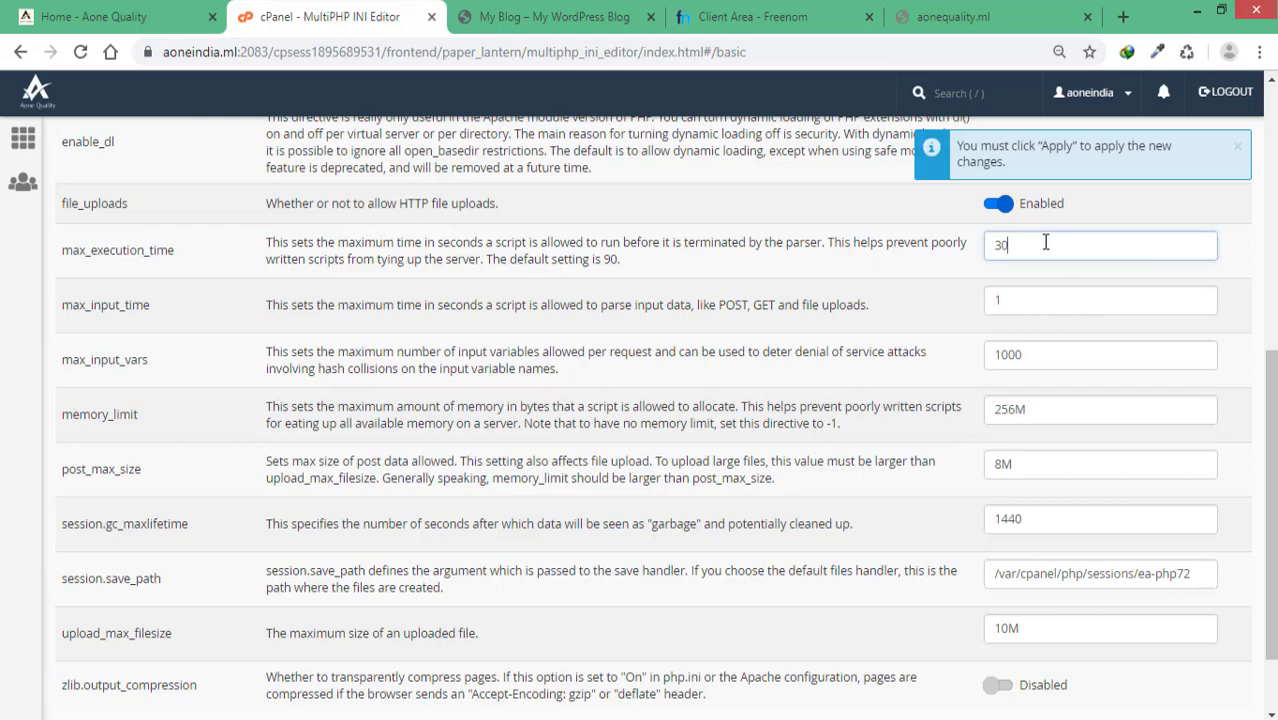
{"action": "type", "text": "0"}
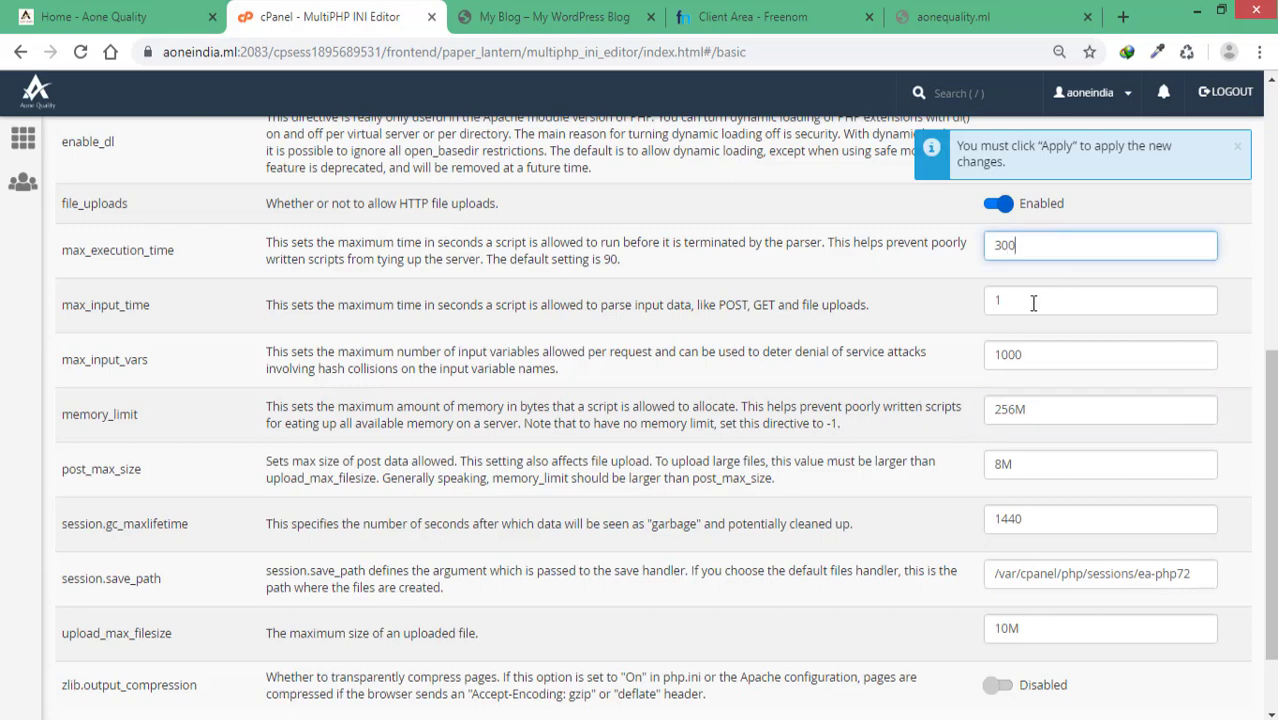
{"action": "left_click", "coordinate": [1033, 302]}
{"action": "type", "text": "1"}
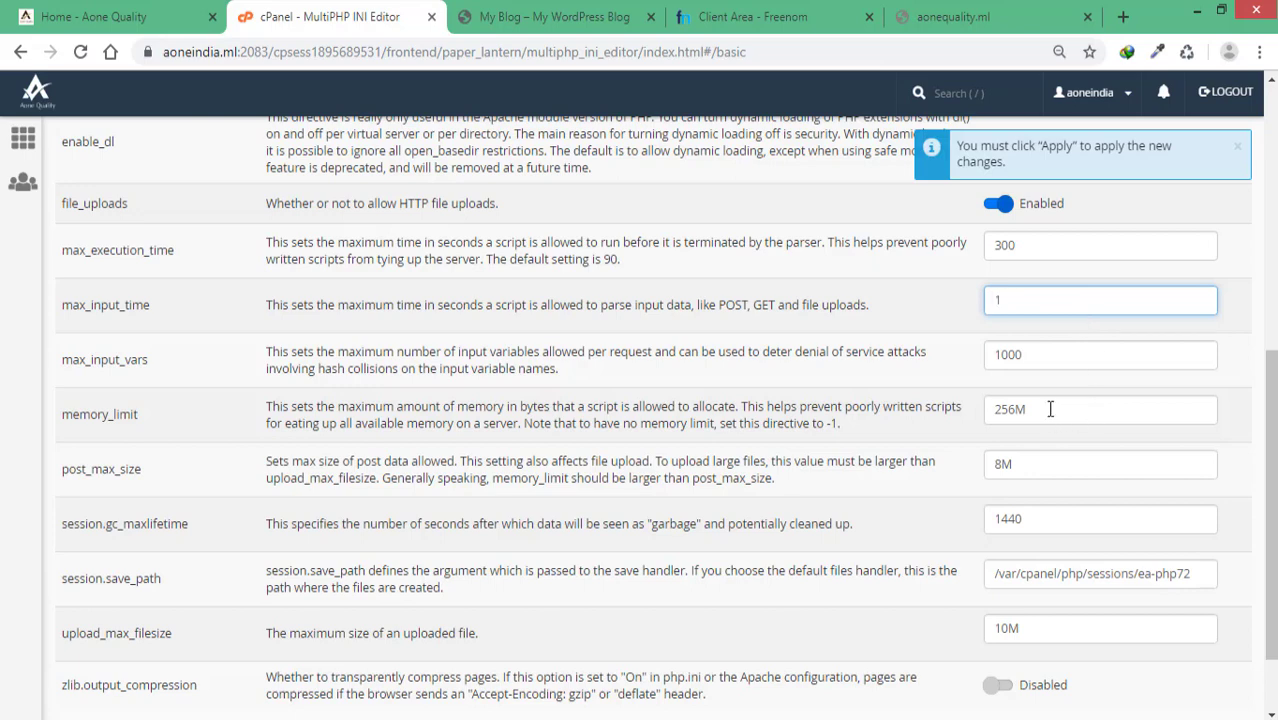
{"action": "type", "text": "00"}
Step: Set post_max_size to 50M and upload_max_filesize to 100M, then apply the PHP settings
{"action": "left_click_drag", "start_coordinate": [1003, 465], "coordinate": [998, 470]}
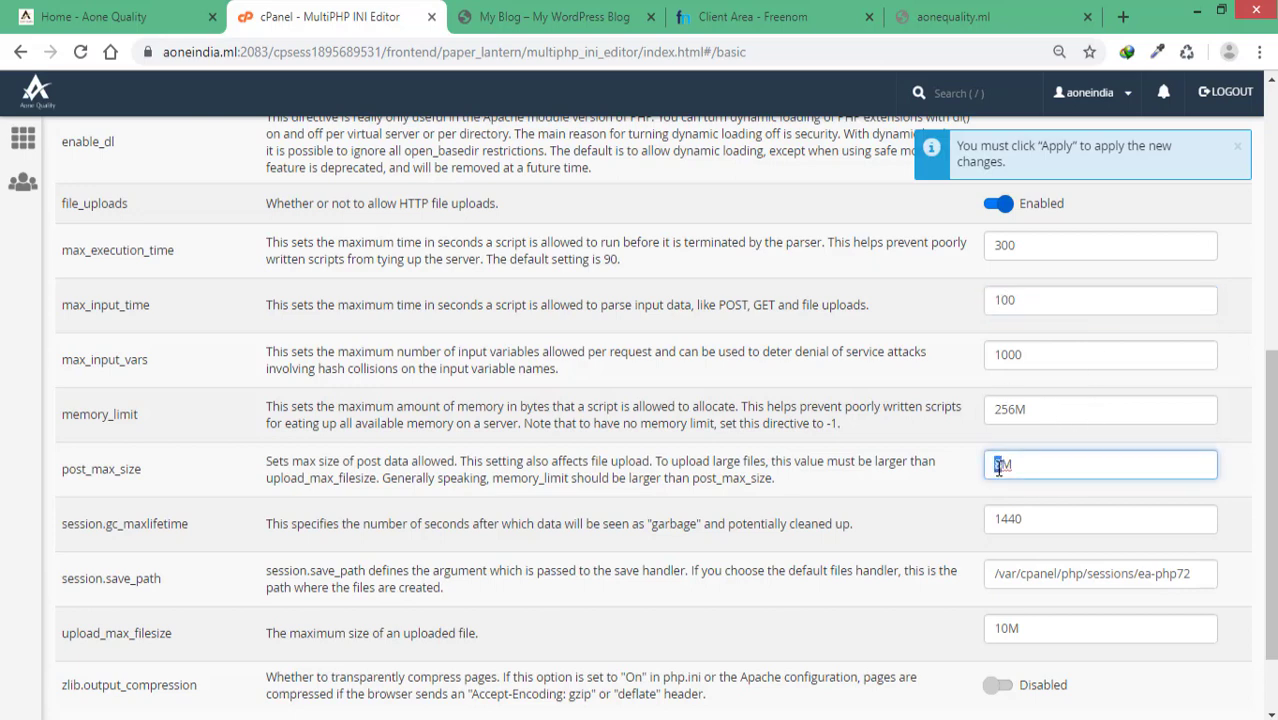
{"action": "type", "text": "50"}
{"action": "left_click", "coordinate": [866, 549]}
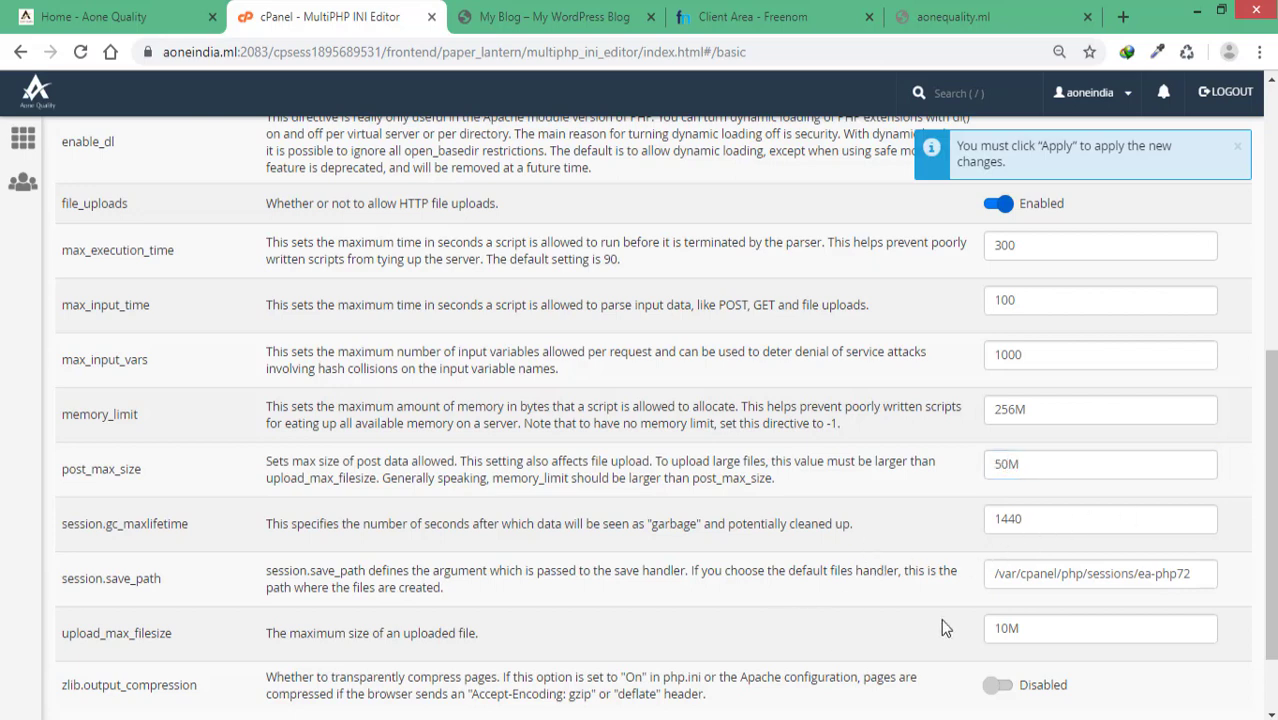
{"action": "left_click", "coordinate": [1010, 628]}
{"action": "type", "text": "0"}
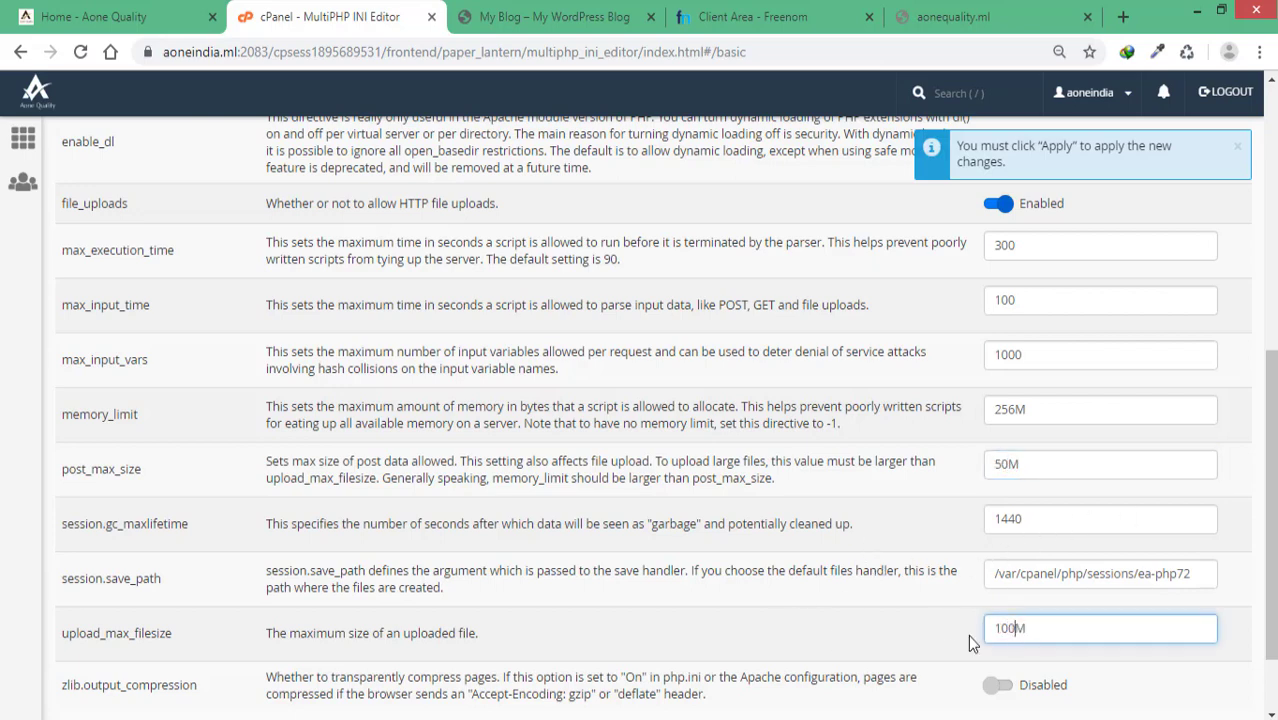
{"action": "left_click", "coordinate": [829, 615]}
{"action": "scroll", "coordinate": [640, 530], "scroll_direction": "down", "scroll_amount": 2}
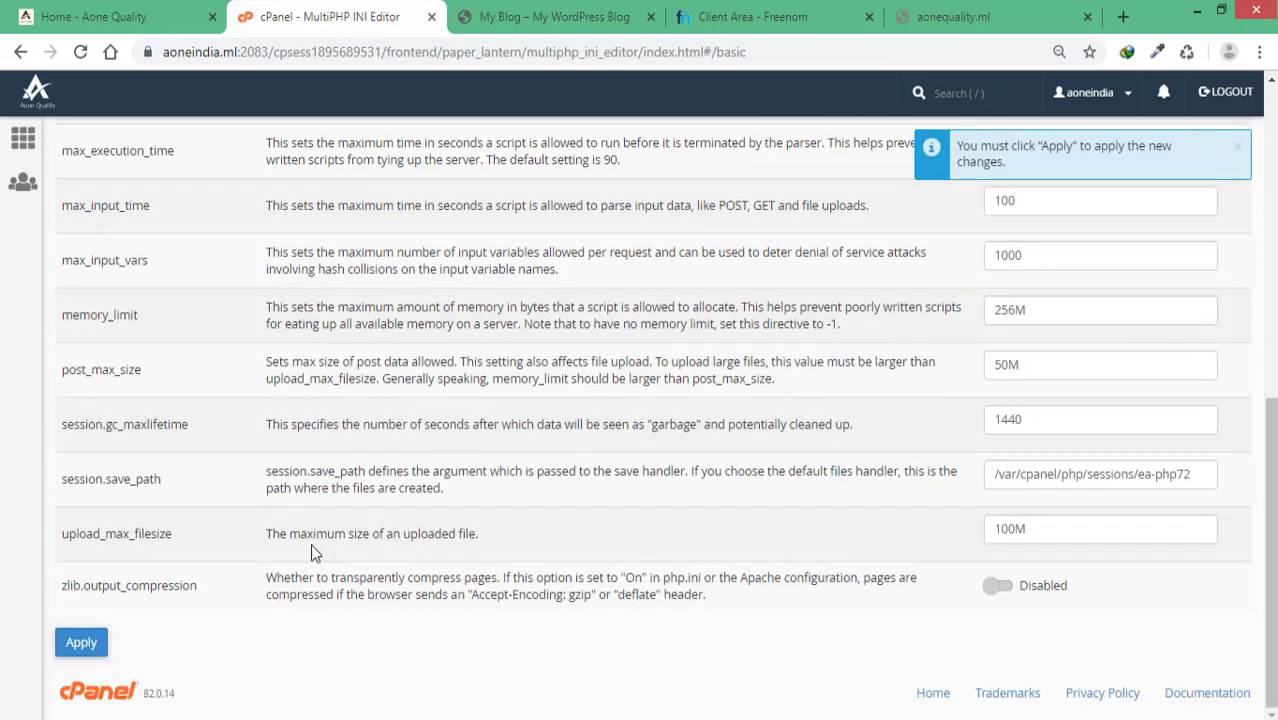
{"action": "left_click", "coordinate": [81, 642]}
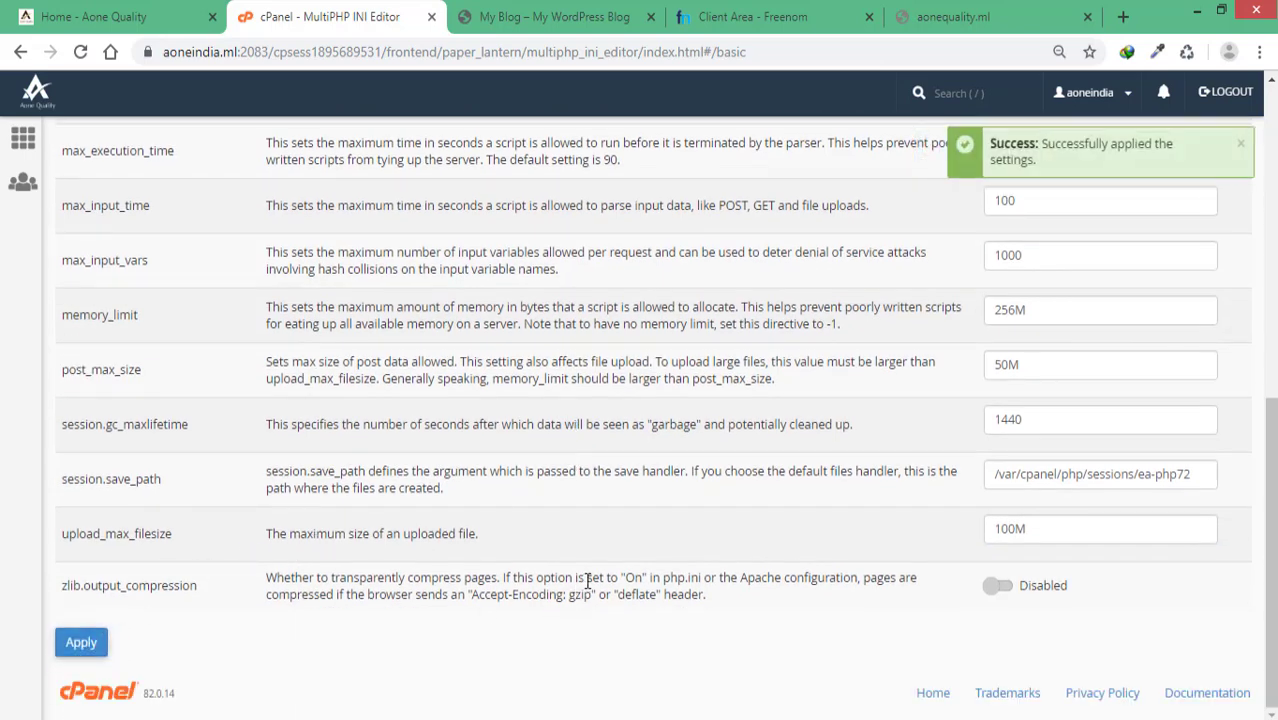
{"action": "scroll", "coordinate": [588, 580], "scroll_direction": "up", "scroll_amount": 2}
{"action": "scroll", "coordinate": [604, 430], "scroll_direction": "up", "scroll_amount": 5}
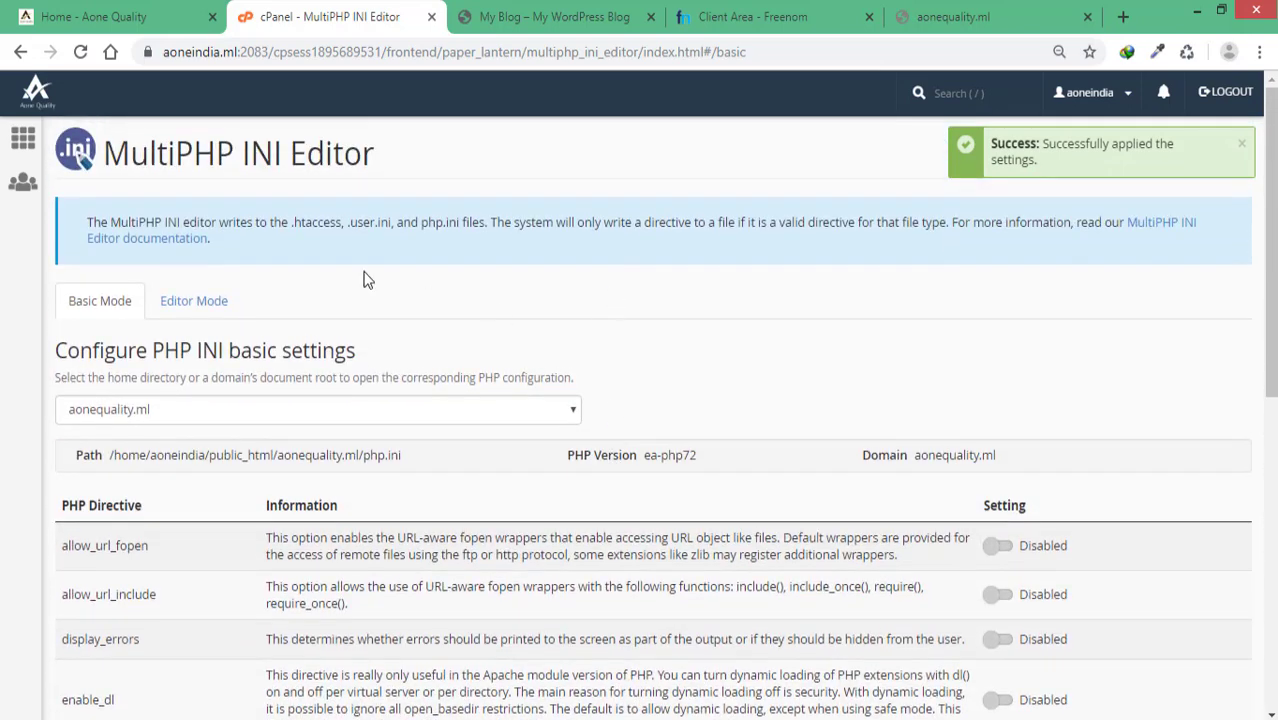
Step: Return to the cPanel home page and open MultiPHP Manager from the Software section
{"action": "left_click", "coordinate": [22, 138]}
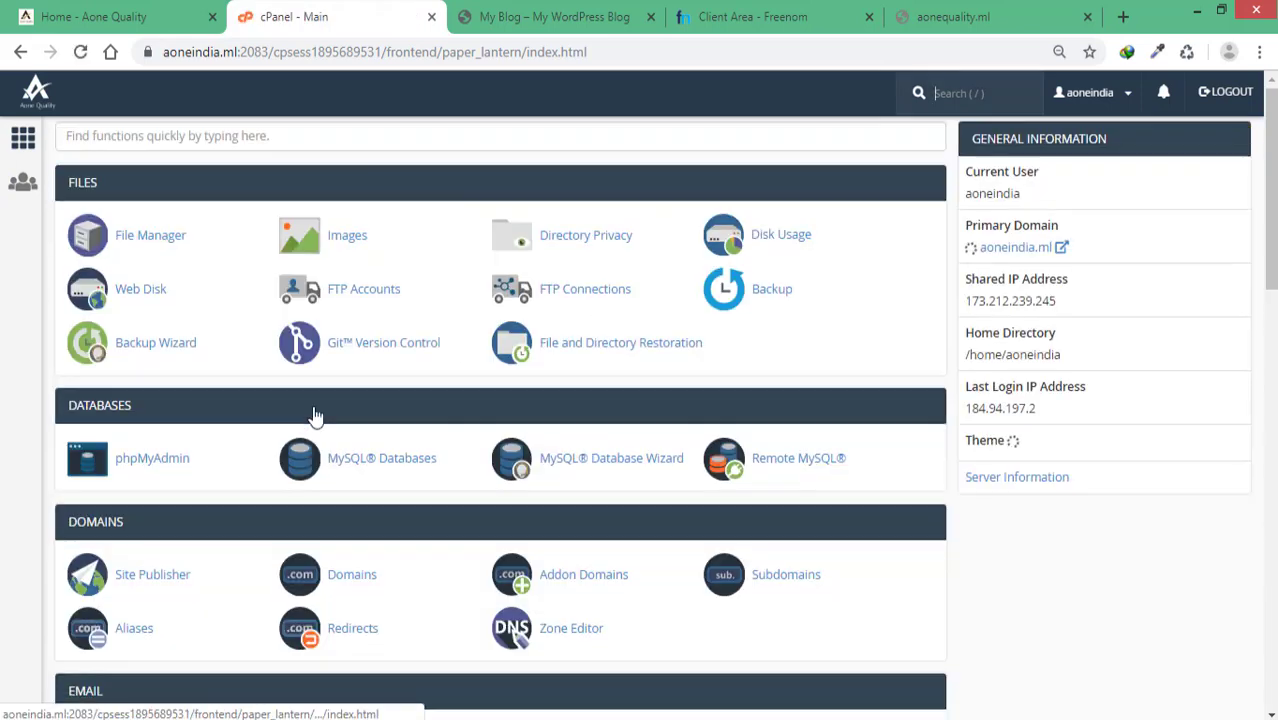
{"action": "scroll", "coordinate": [314, 414], "scroll_direction": "down", "scroll_amount": 8}
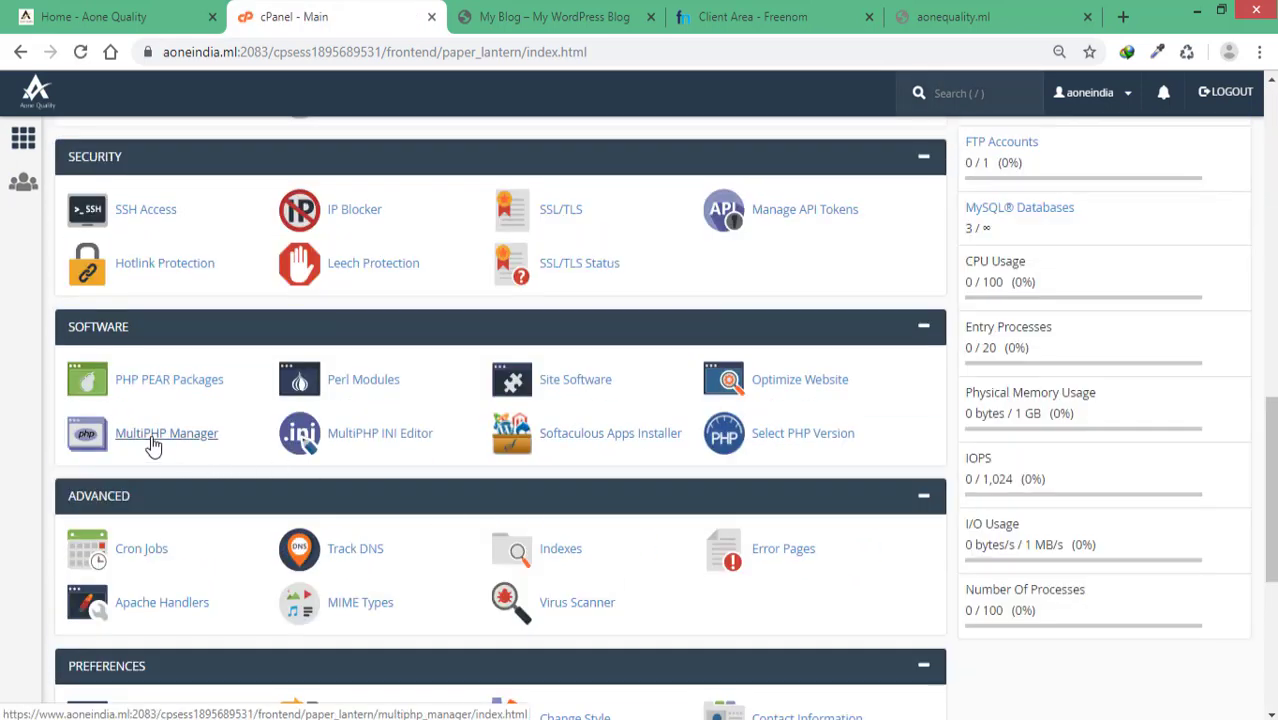
{"action": "left_click", "coordinate": [152, 440]}
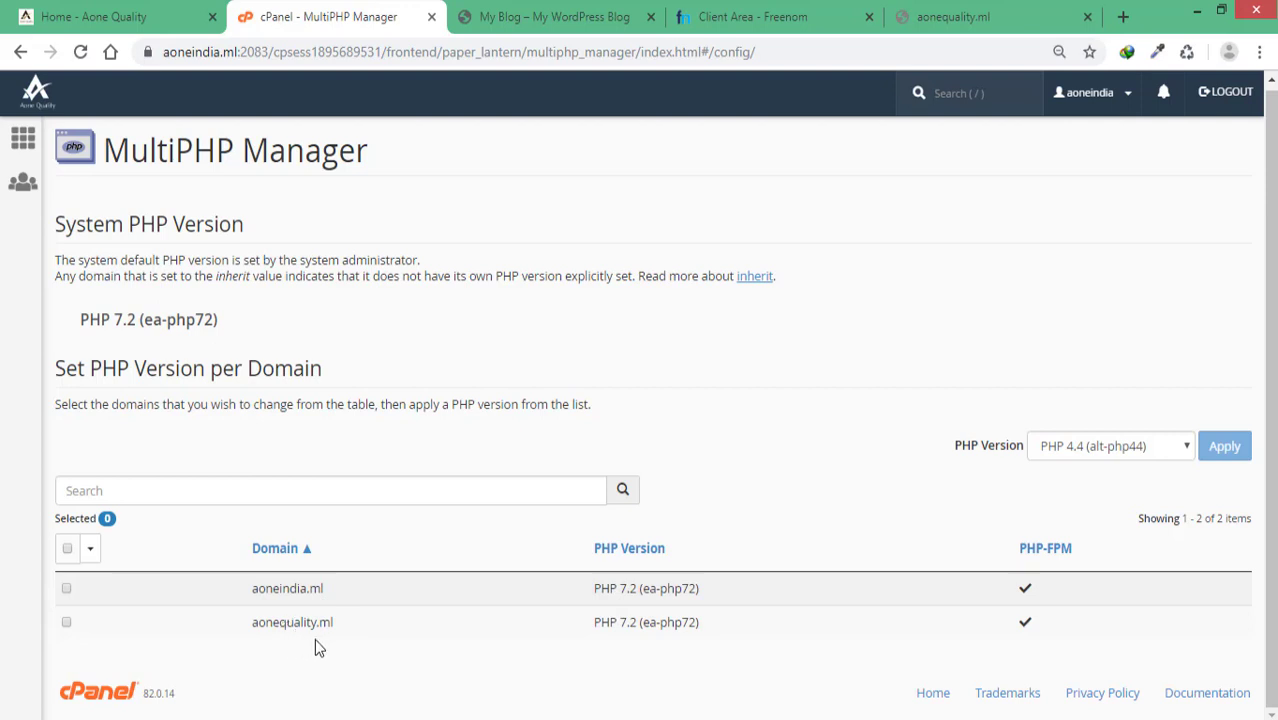
Step: Change aonequality.ml to PHP 7.1 (alt-php71) in MultiPHP Manager and apply it
{"action": "left_click", "coordinate": [66, 623]}
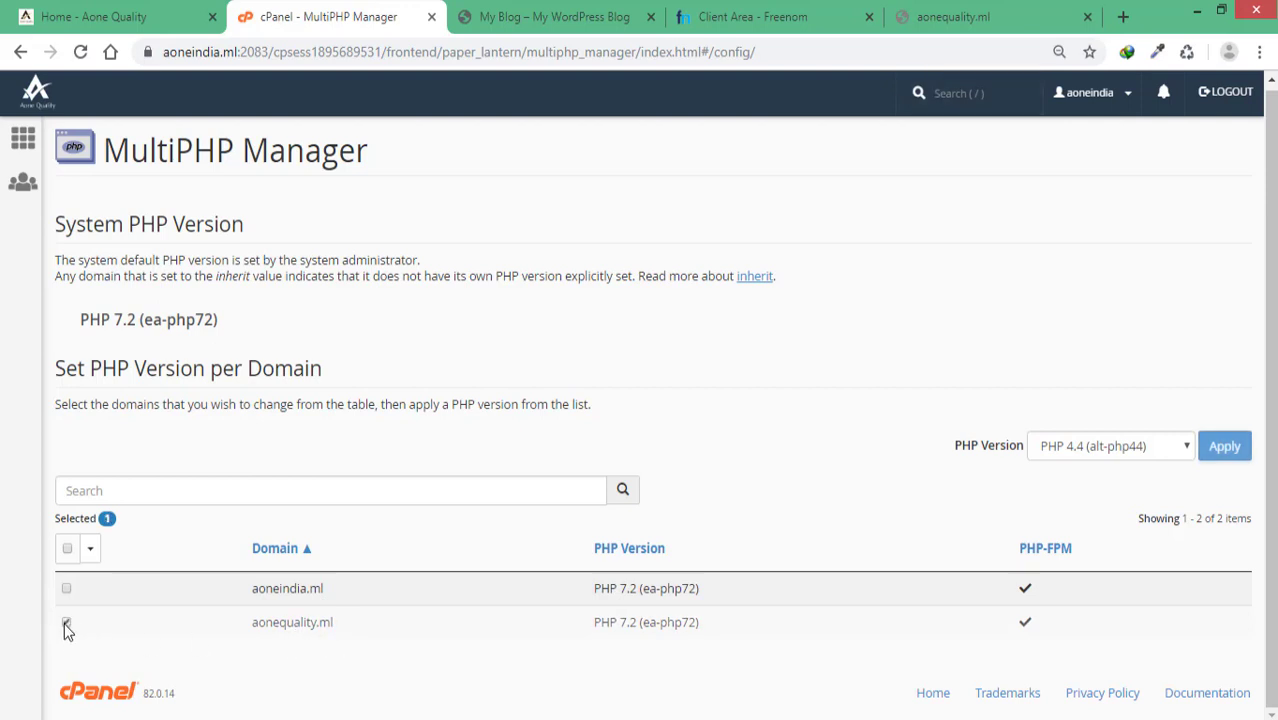
{"action": "scroll", "coordinate": [994, 530], "scroll_direction": "down", "scroll_amount": 1}
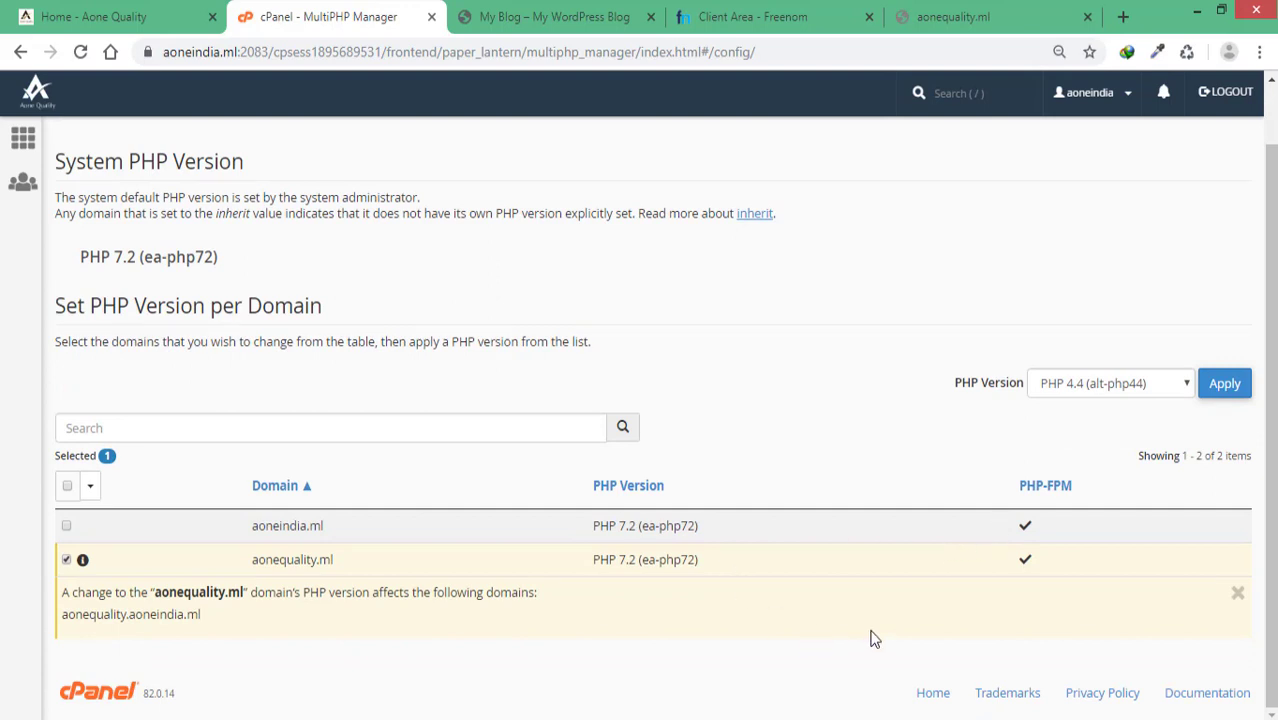
{"action": "left_click", "coordinate": [1098, 398]}
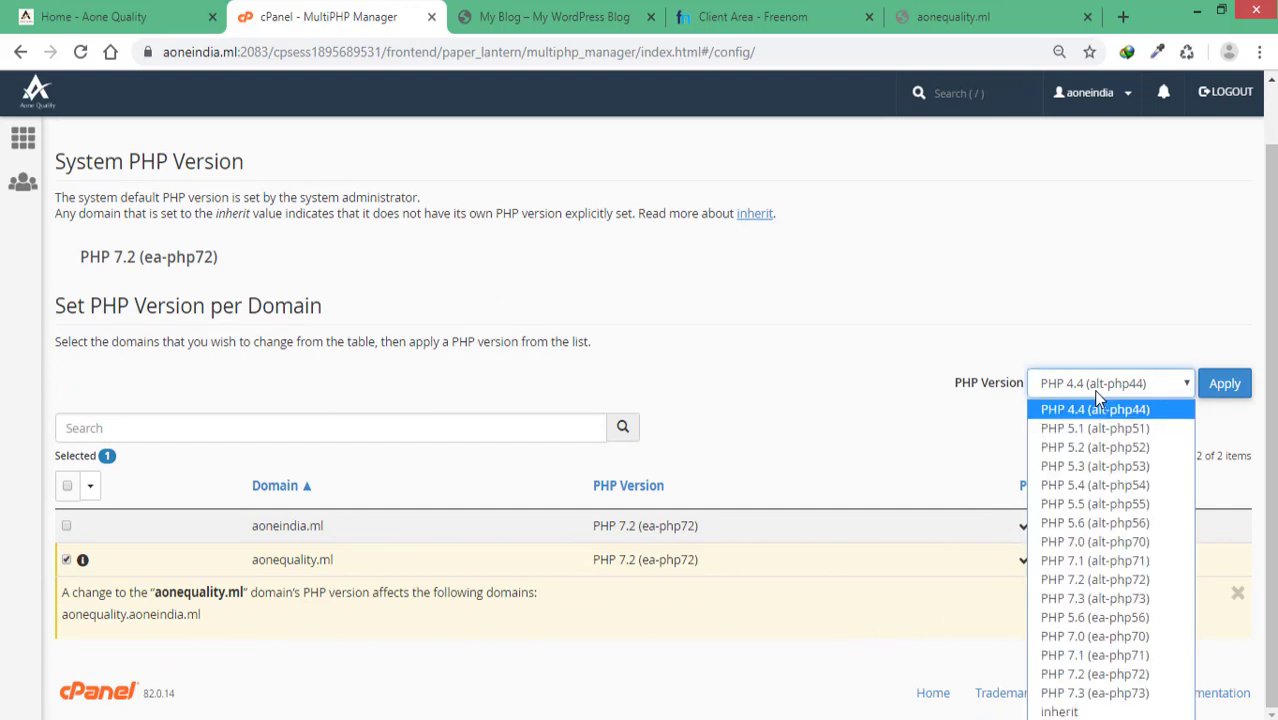
{"action": "left_click", "coordinate": [1110, 561]}
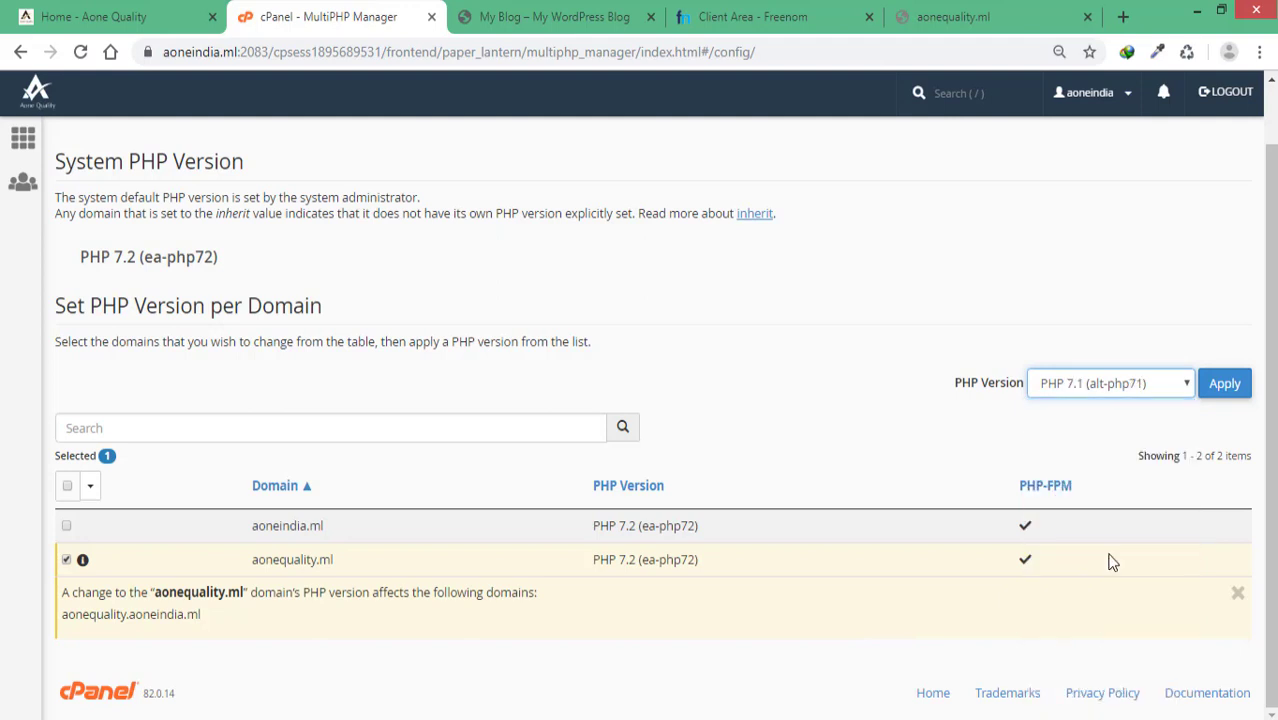
{"action": "left_click", "coordinate": [1230, 392]}
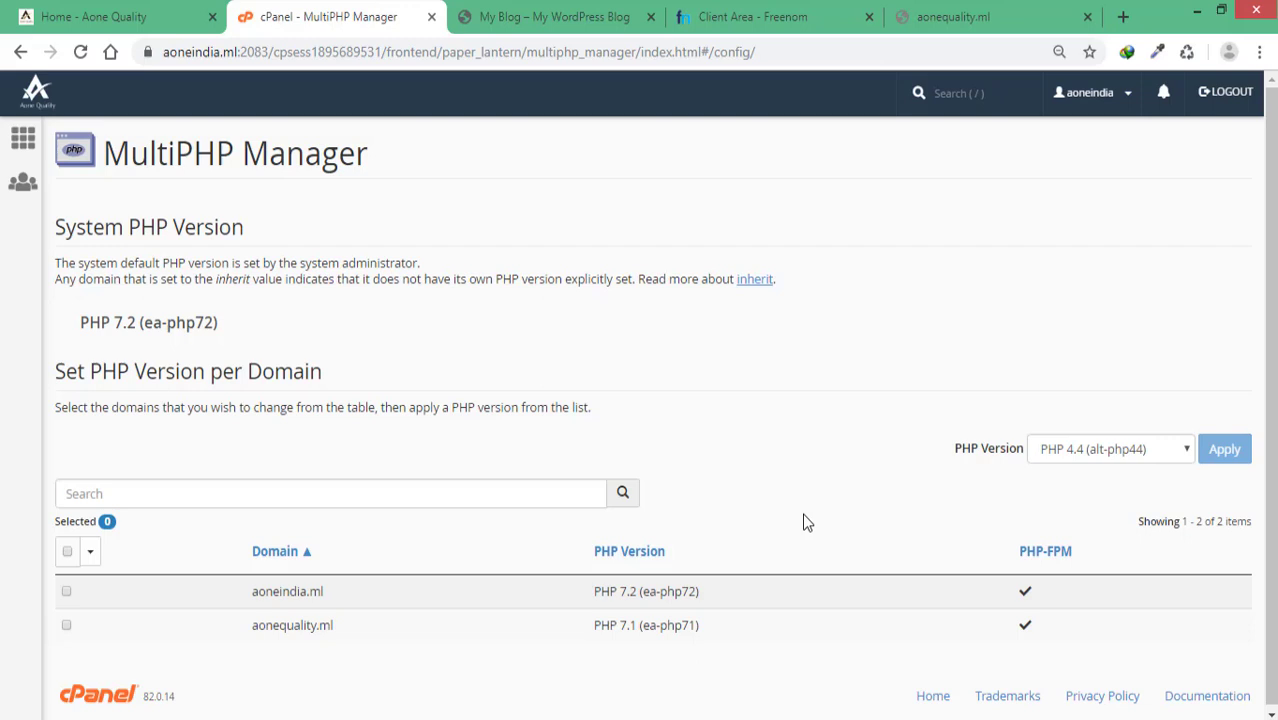
Step: From the cPanel home page, browse the tool sections and reopen the MultiPHP INI Editor under Software
{"action": "left_click", "coordinate": [17, 145]}
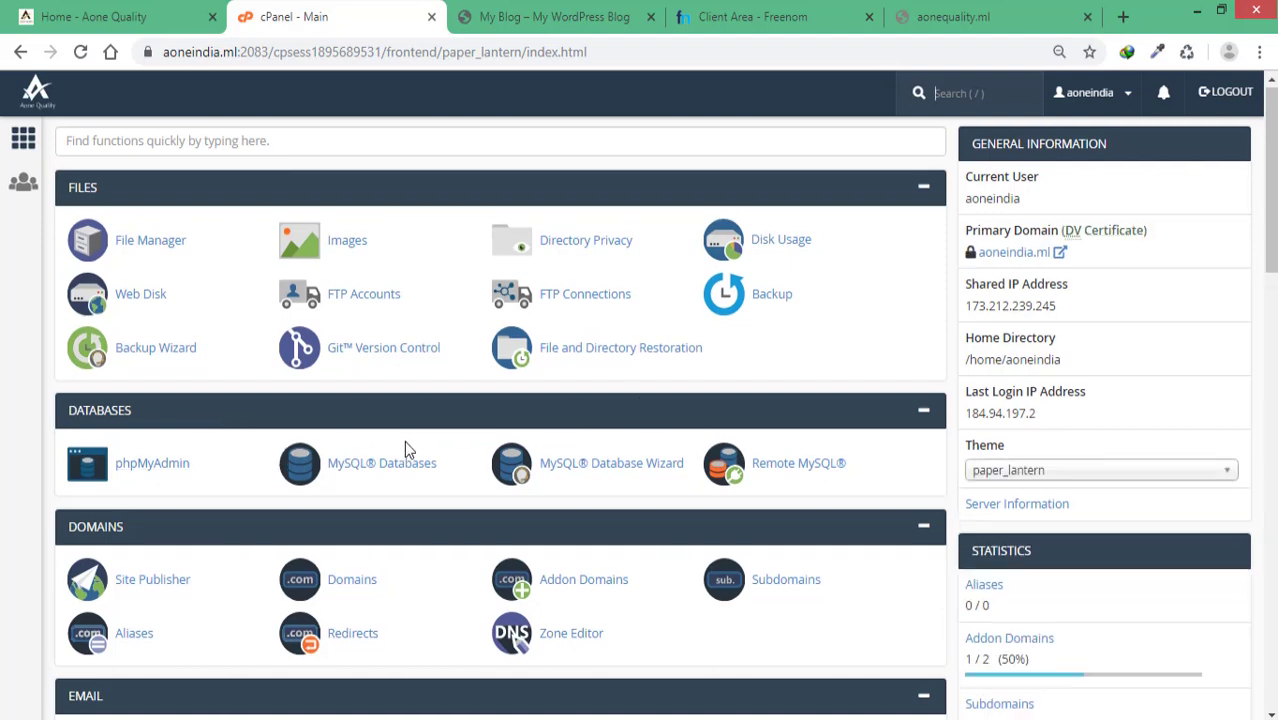
{"action": "scroll", "coordinate": [407, 448], "scroll_direction": "down", "scroll_amount": 1}
{"action": "scroll", "coordinate": [407, 440], "scroll_direction": "down", "scroll_amount": 1}
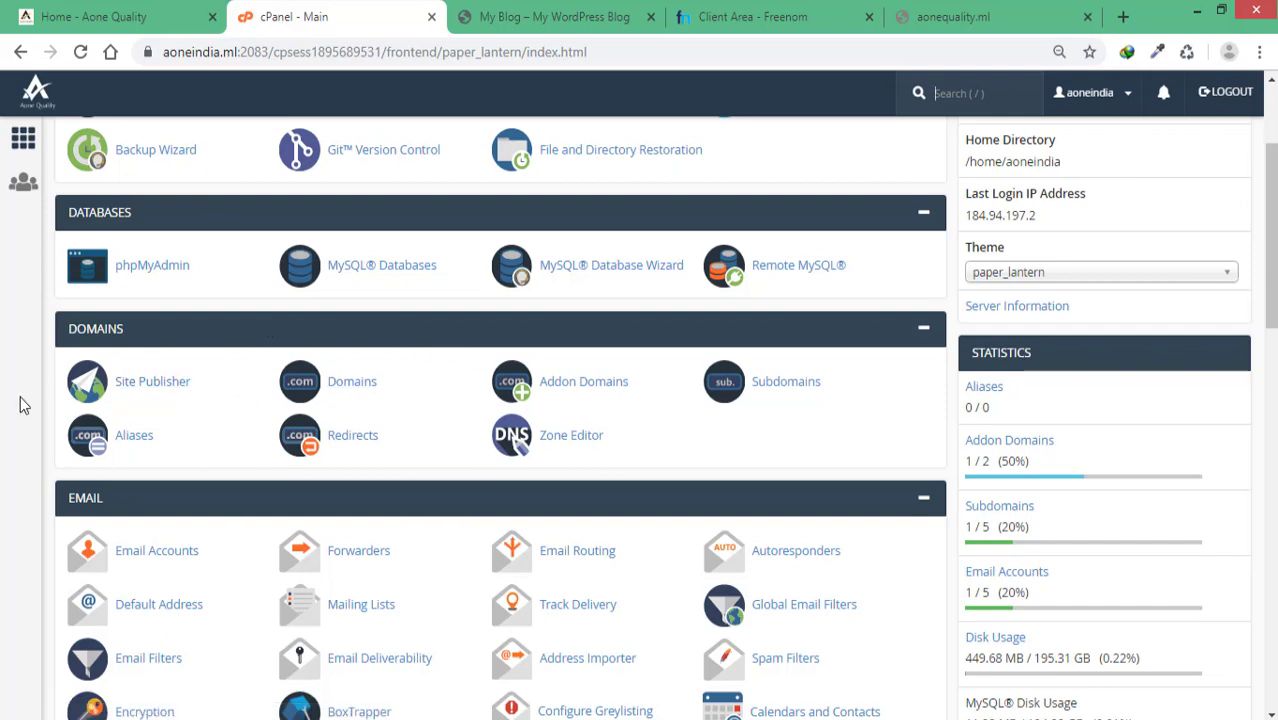
{"action": "key", "text": "/"}
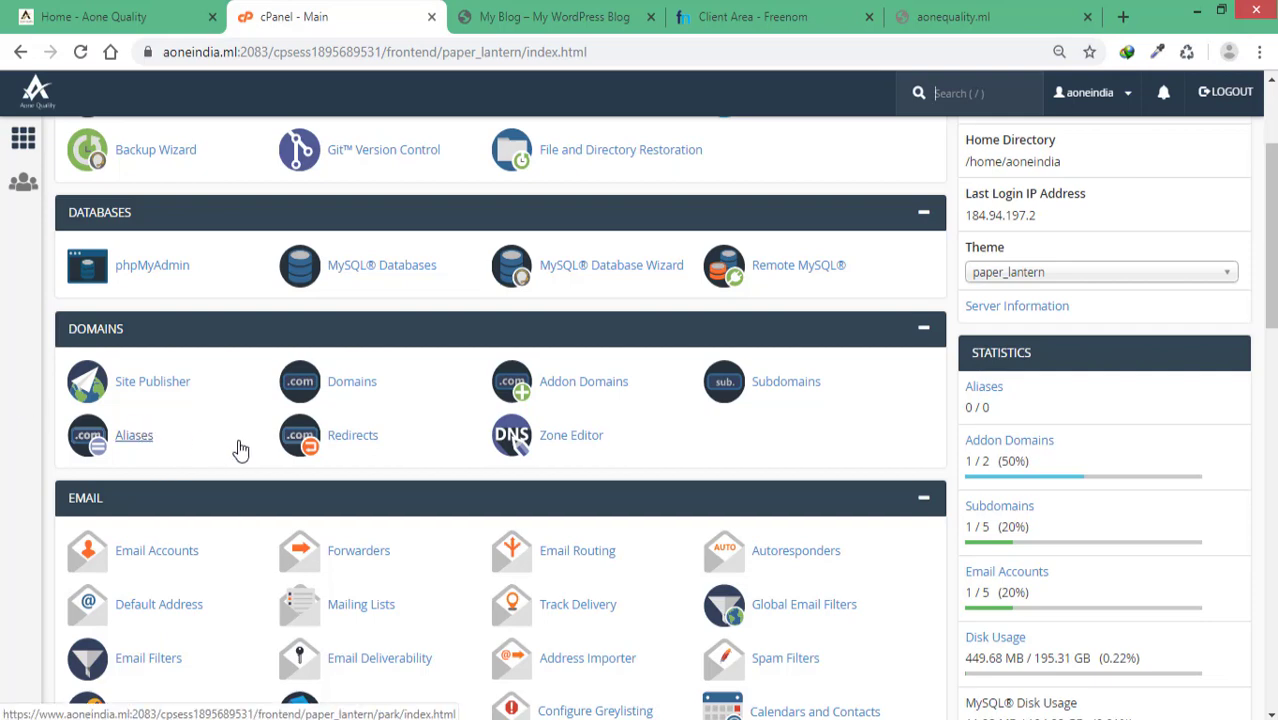
{"action": "scroll", "coordinate": [1020, 520], "scroll_direction": "down", "scroll_amount": 3}
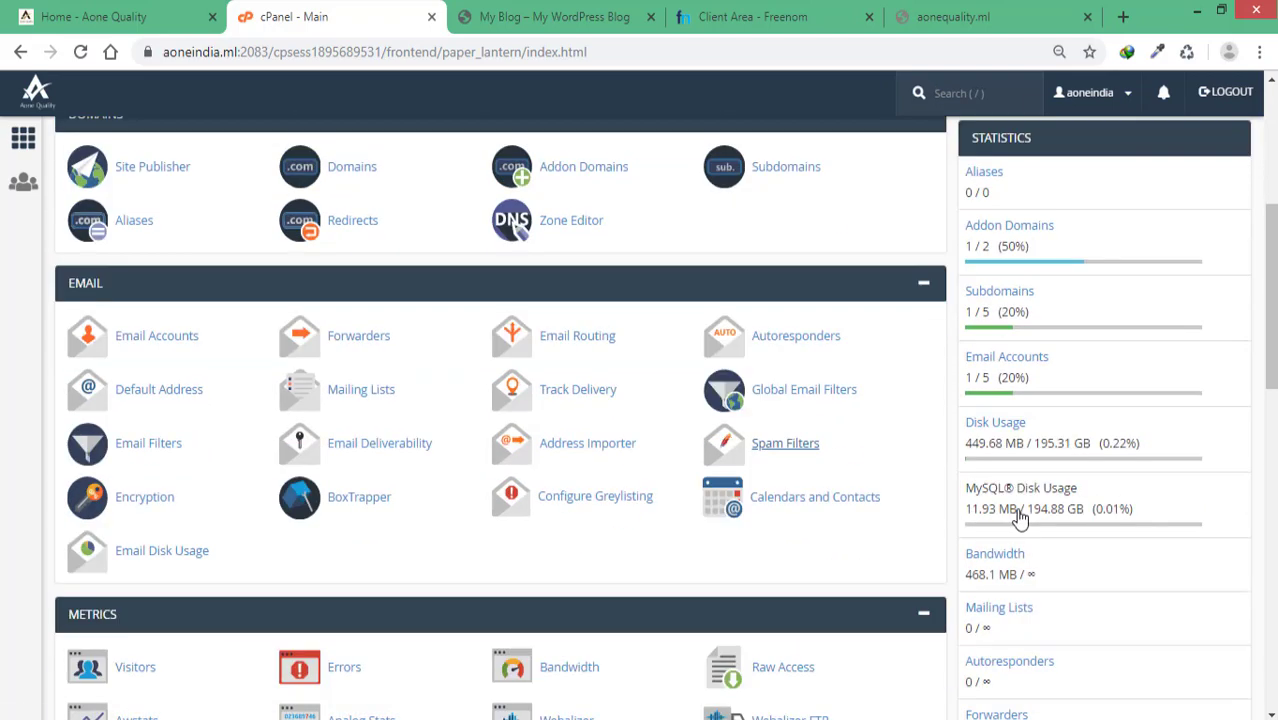
{"action": "scroll", "coordinate": [1020, 520], "scroll_direction": "down", "scroll_amount": 9}
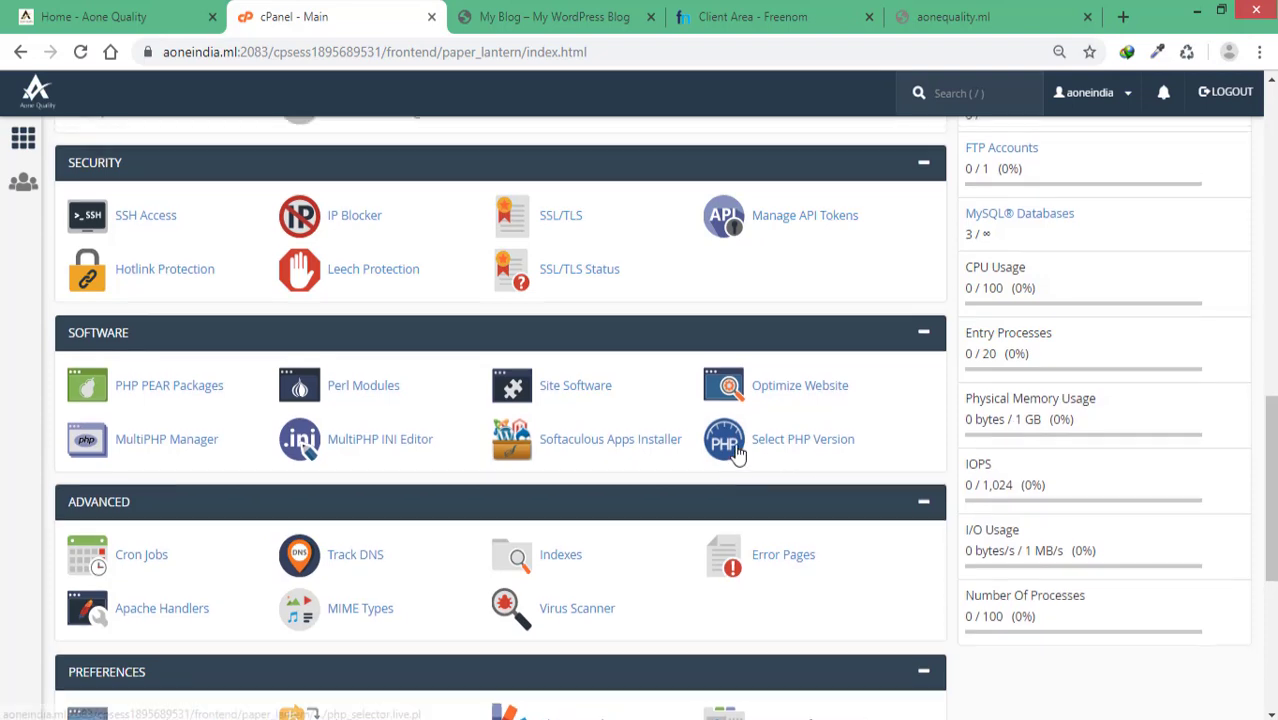
{"action": "scroll", "coordinate": [730, 465], "scroll_direction": "up", "scroll_amount": 8}
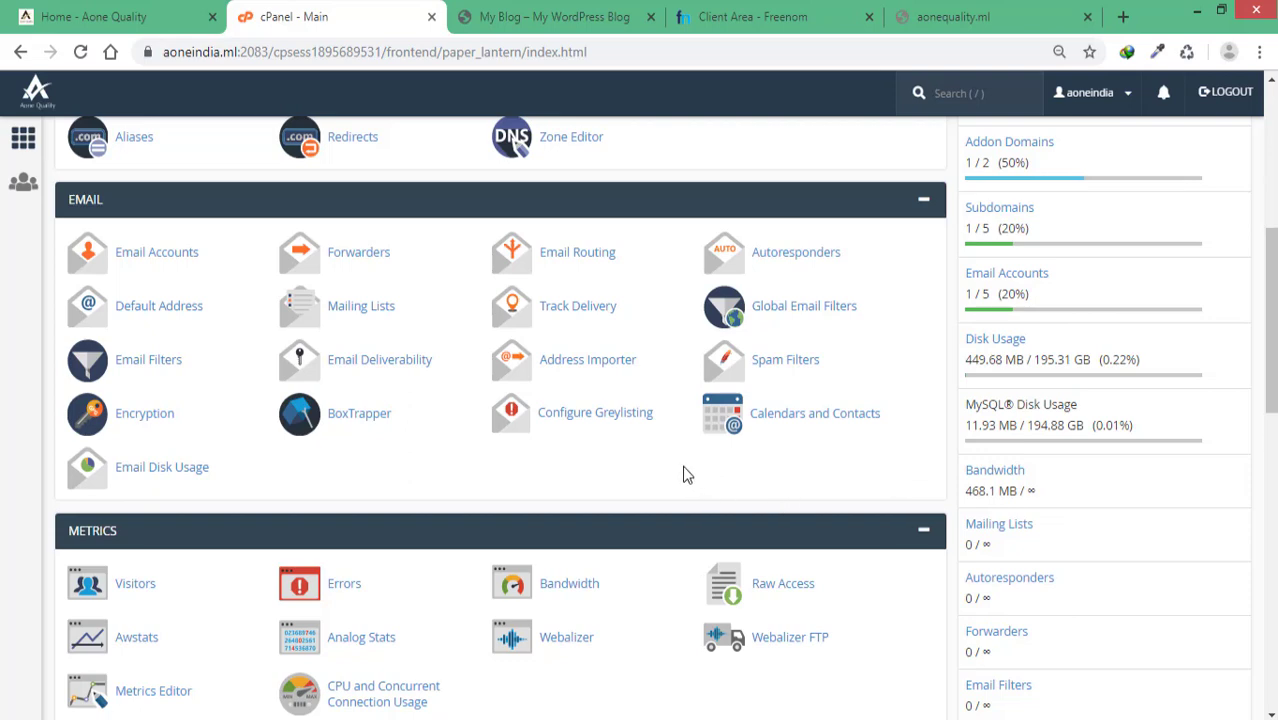
{"action": "scroll", "coordinate": [545, 499], "scroll_direction": "up", "scroll_amount": 2}
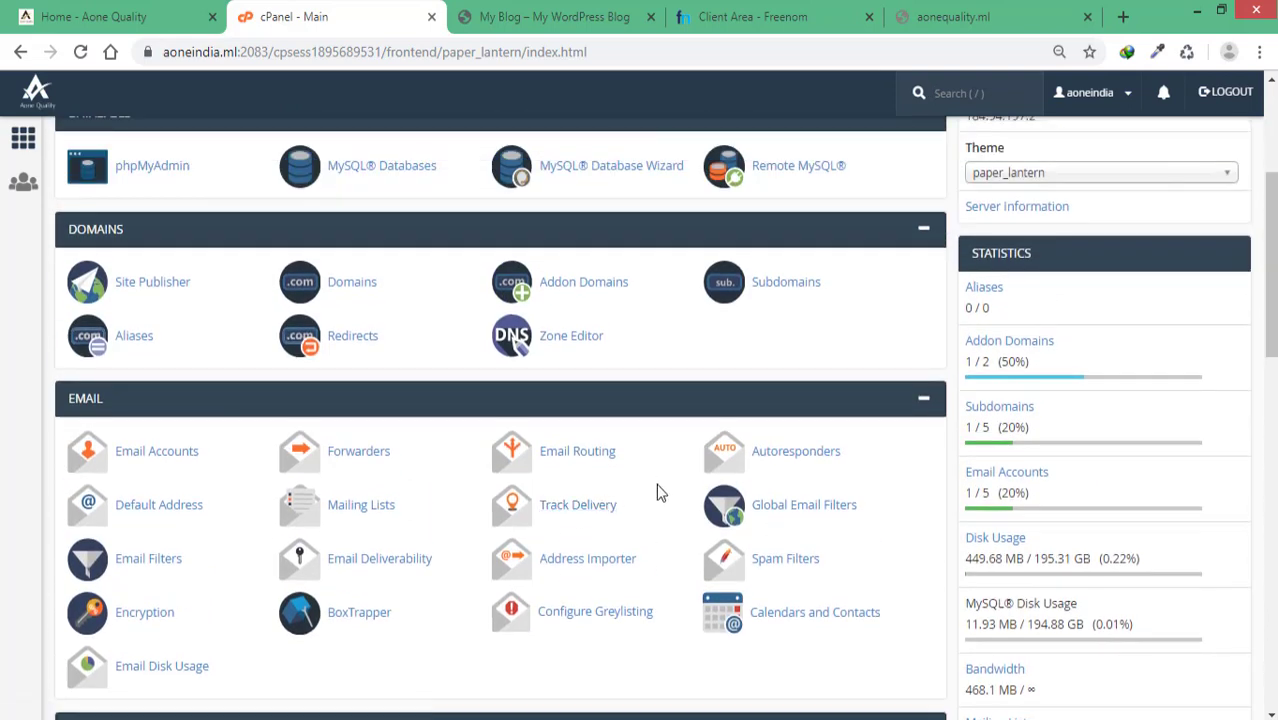
{"action": "scroll", "coordinate": [656, 480], "scroll_direction": "down", "scroll_amount": 6}
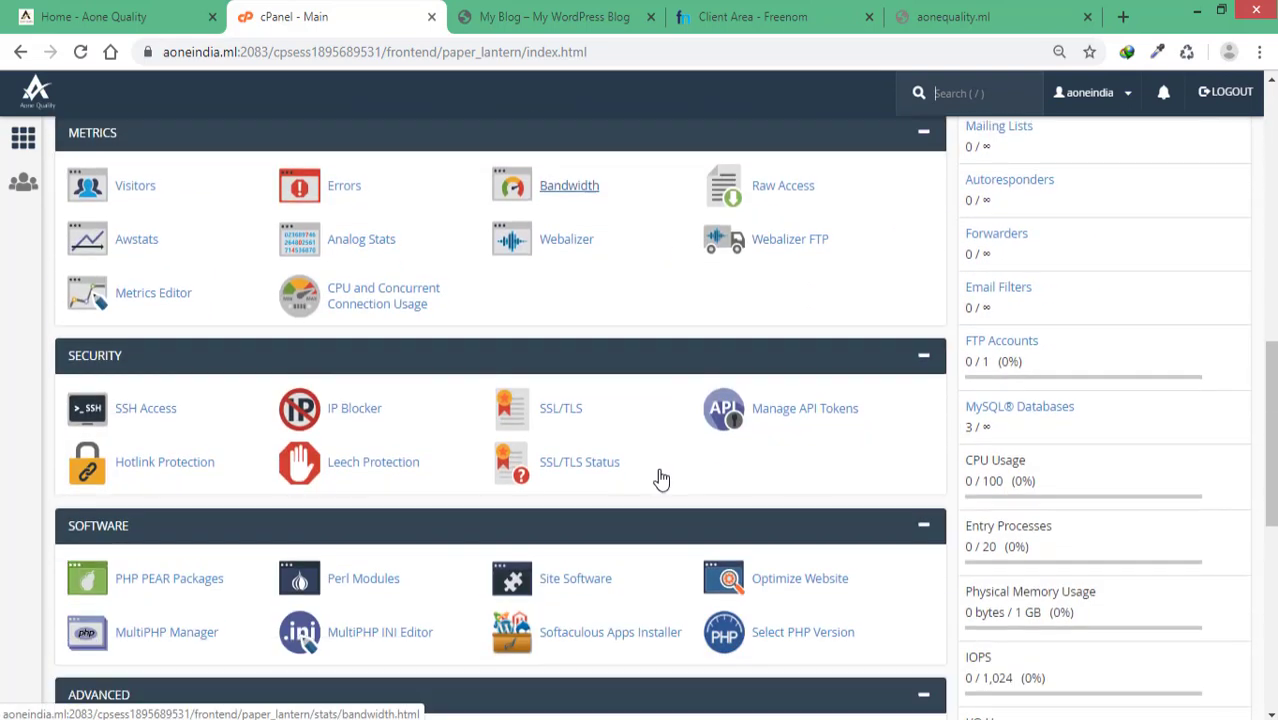
{"action": "scroll", "coordinate": [660, 479], "scroll_direction": "up", "scroll_amount": 2}
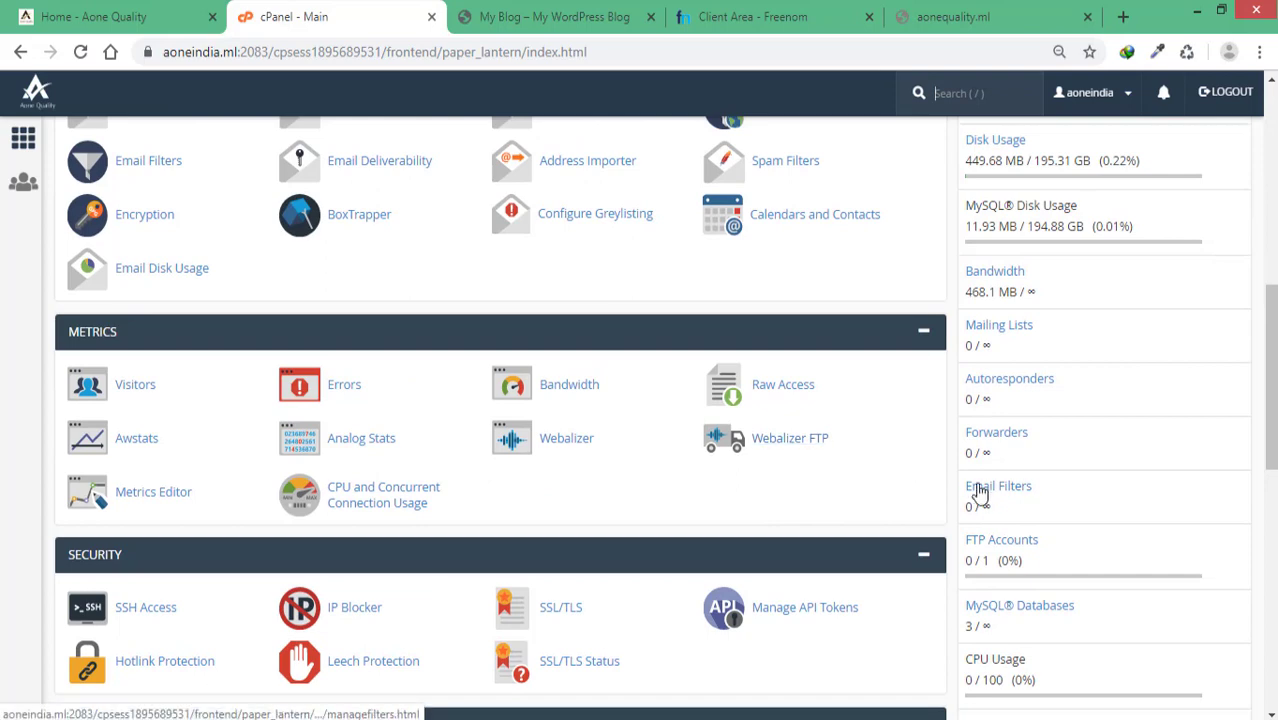
{"action": "scroll", "coordinate": [1070, 495], "scroll_direction": "down", "scroll_amount": 4}
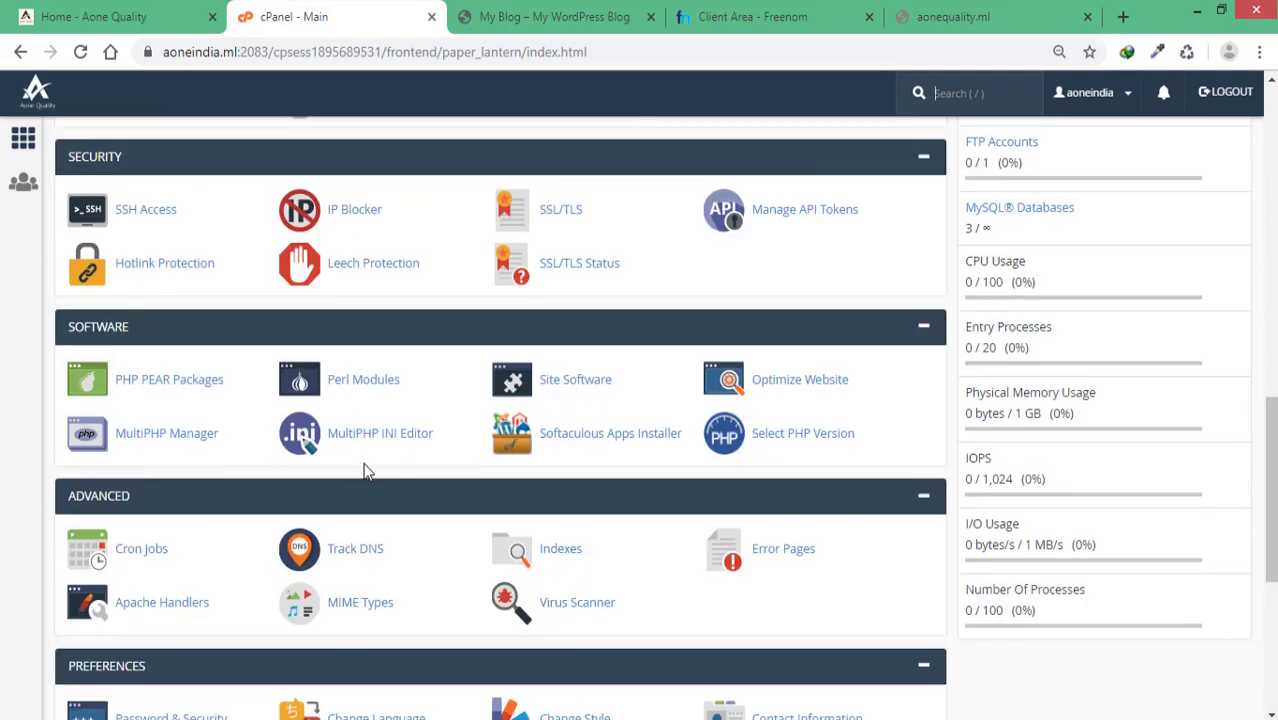
{"action": "left_click", "coordinate": [378, 437]}
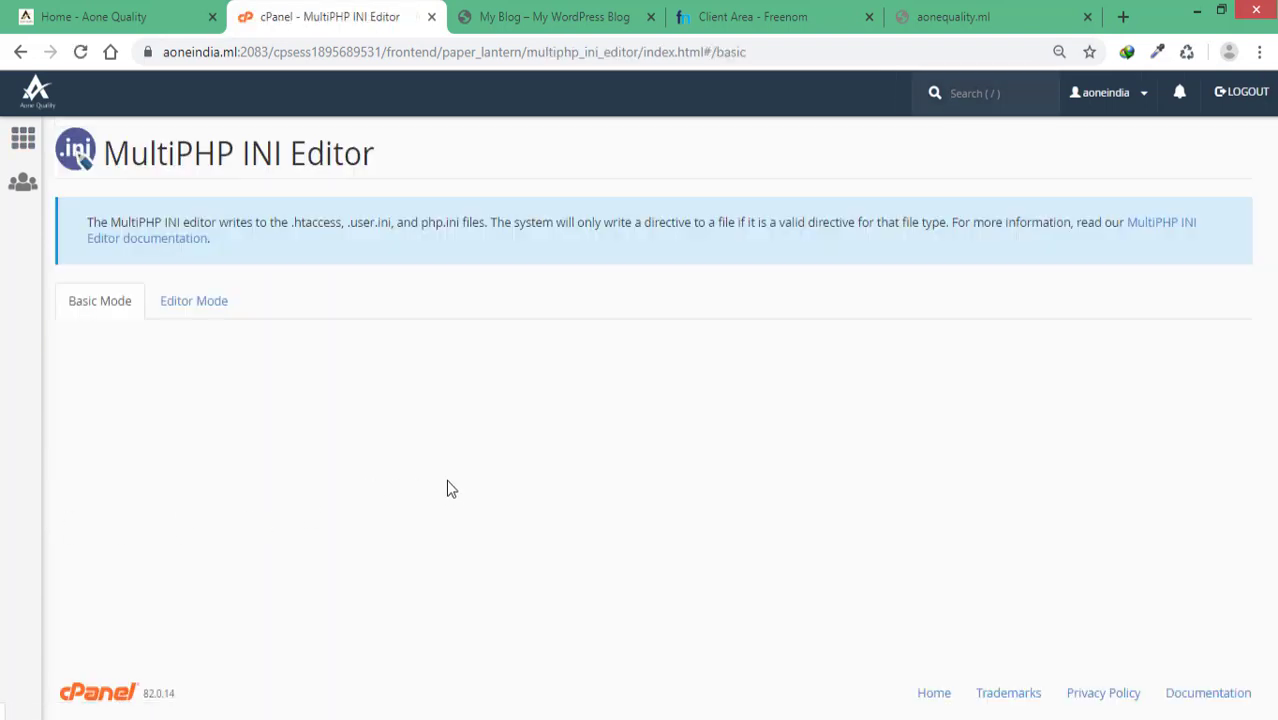
Step: Load the PHP settings for aonequality.ml and check that memory_limit is 256M
{"action": "left_click", "coordinate": [500, 410]}
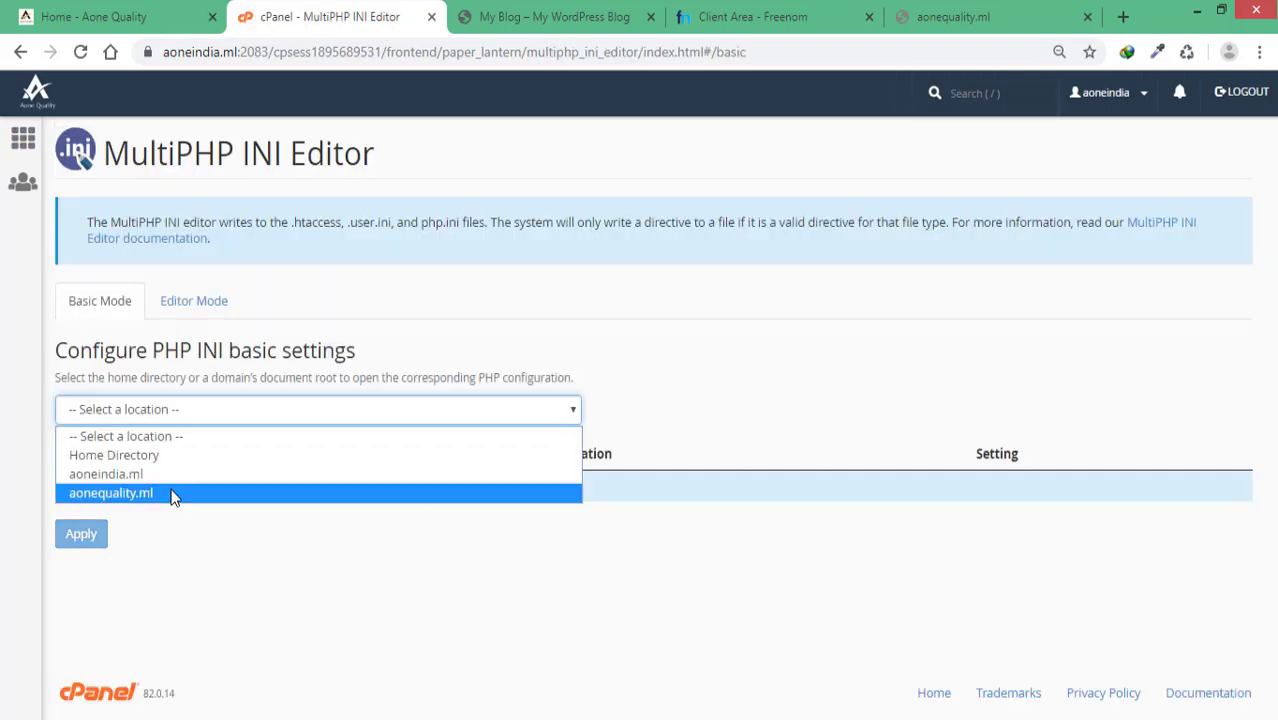
{"action": "left_click", "coordinate": [171, 494]}
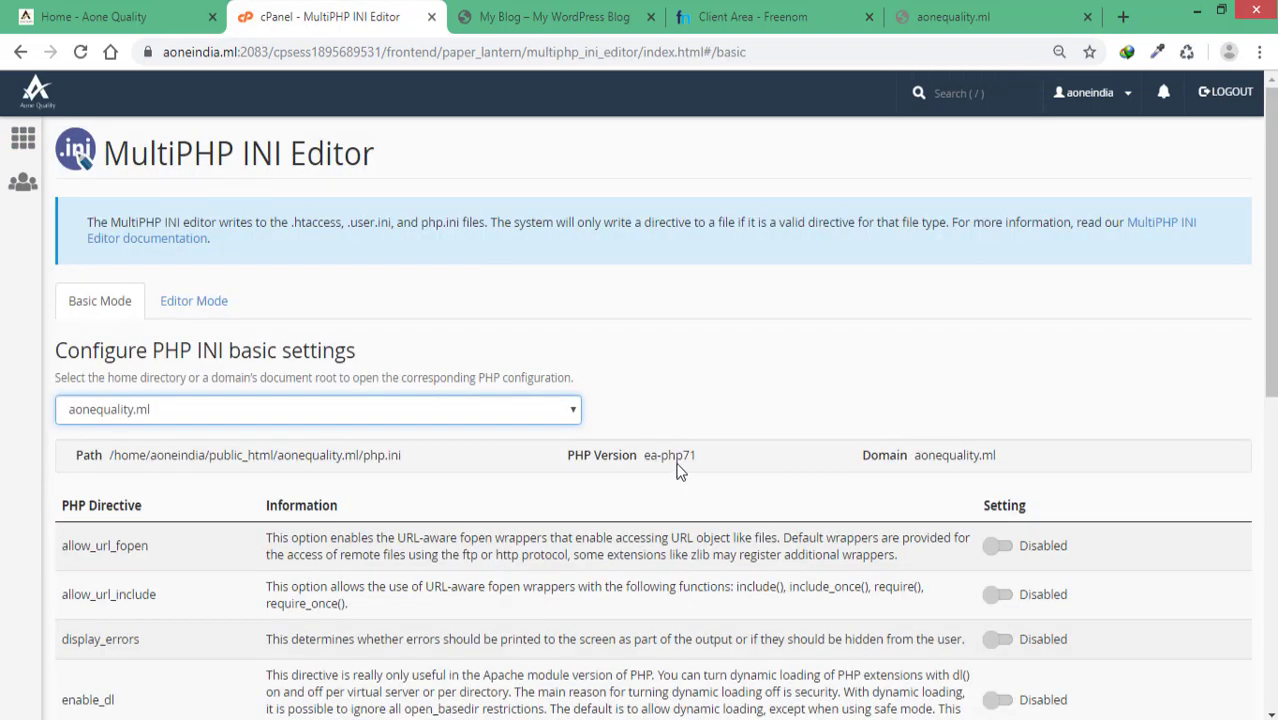
{"action": "scroll", "coordinate": [798, 463], "scroll_direction": "down", "scroll_amount": 3}
{"action": "scroll", "coordinate": [798, 463], "scroll_direction": "down", "scroll_amount": 2}
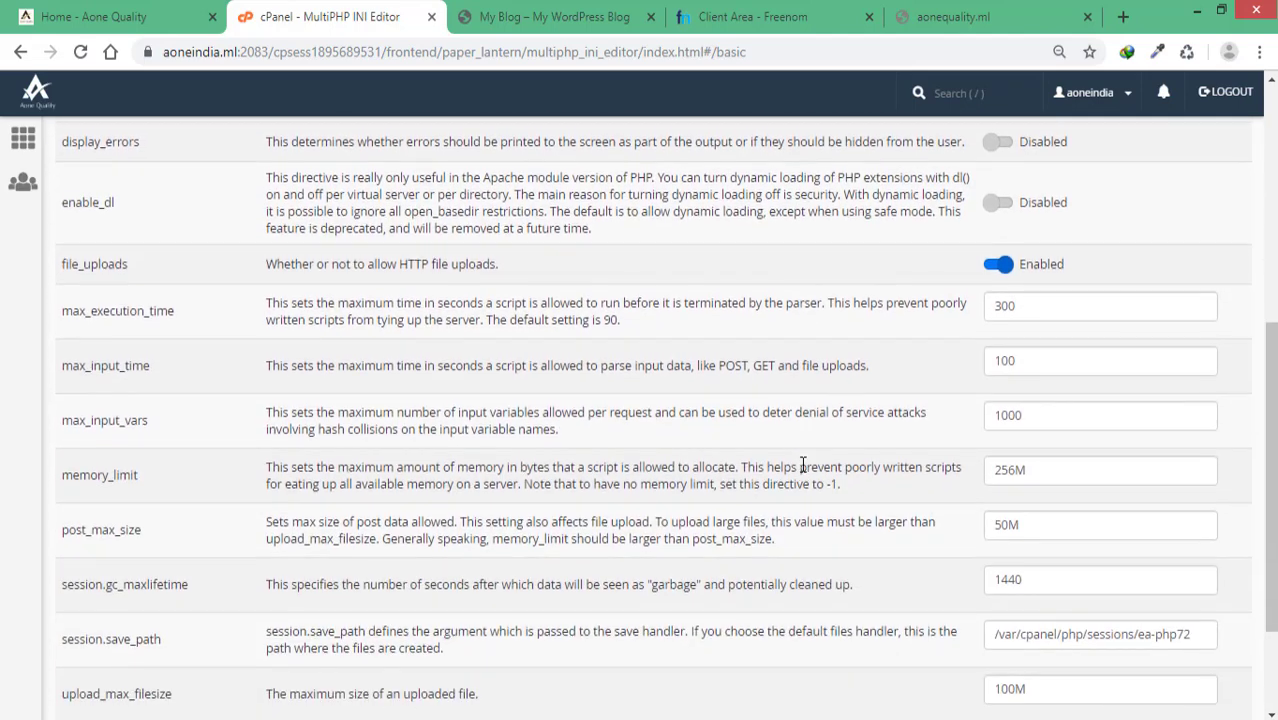
{"action": "left_click", "coordinate": [1046, 470]}
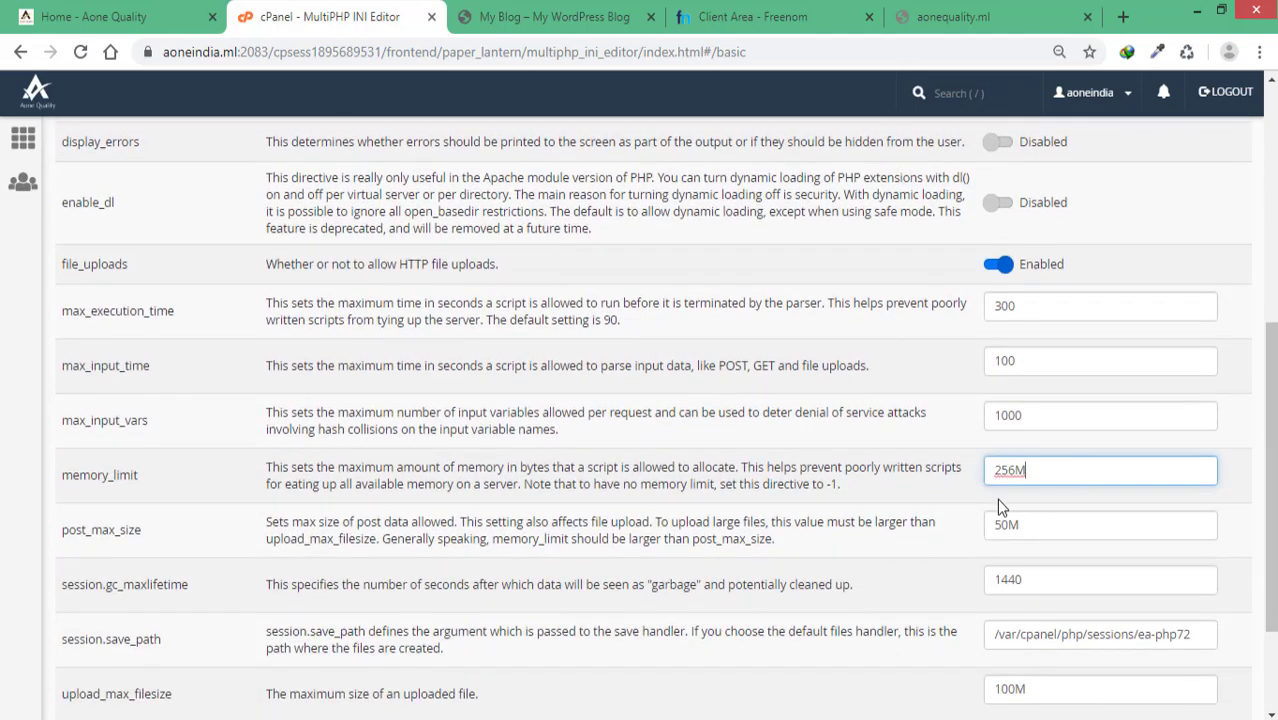
Step: Review the remaining directives, then go back to the cPanel home page
{"action": "scroll", "coordinate": [726, 538], "scroll_direction": "up", "scroll_amount": 2}
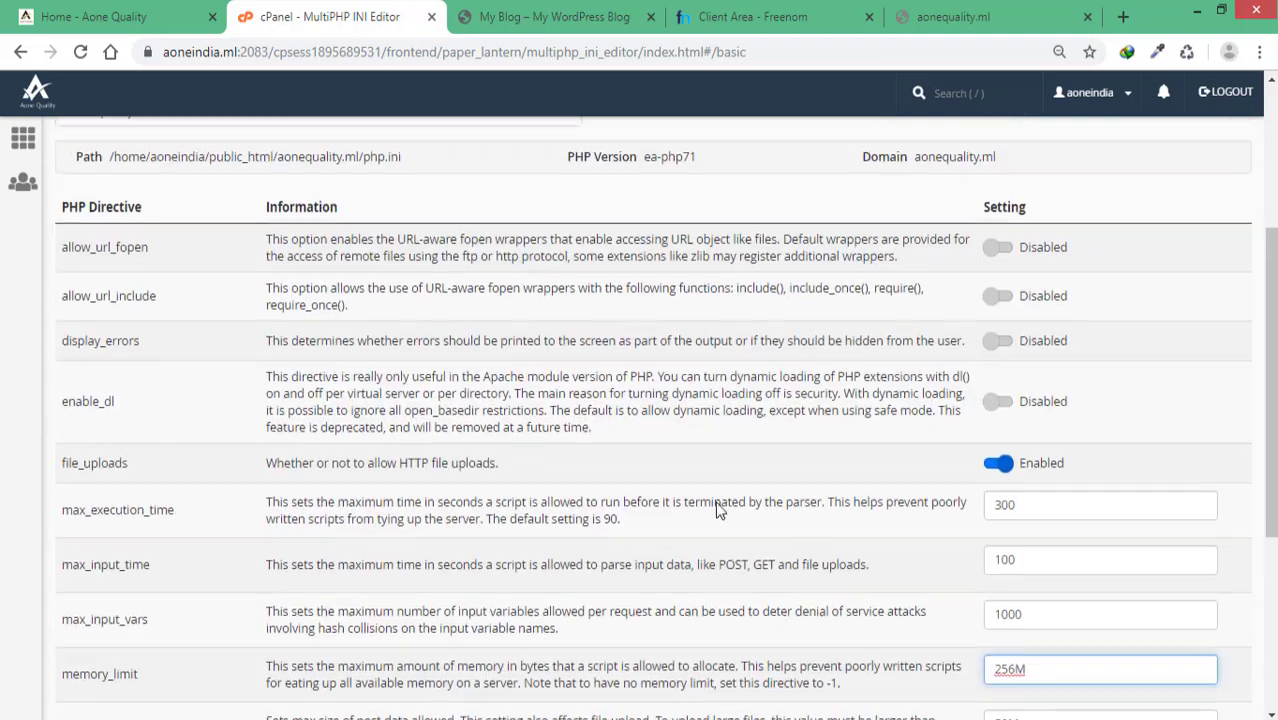
{"action": "scroll", "coordinate": [847, 318], "scroll_direction": "down", "scroll_amount": 3}
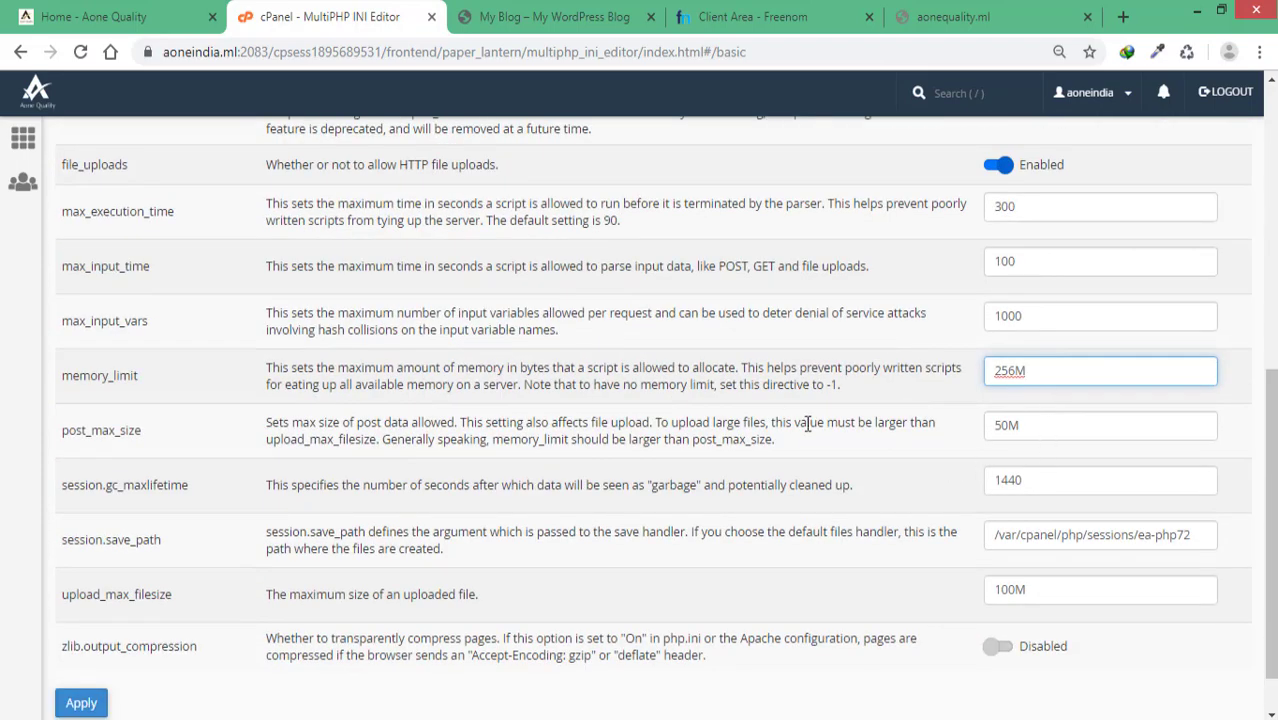
{"action": "scroll", "coordinate": [783, 447], "scroll_direction": "up", "scroll_amount": 6}
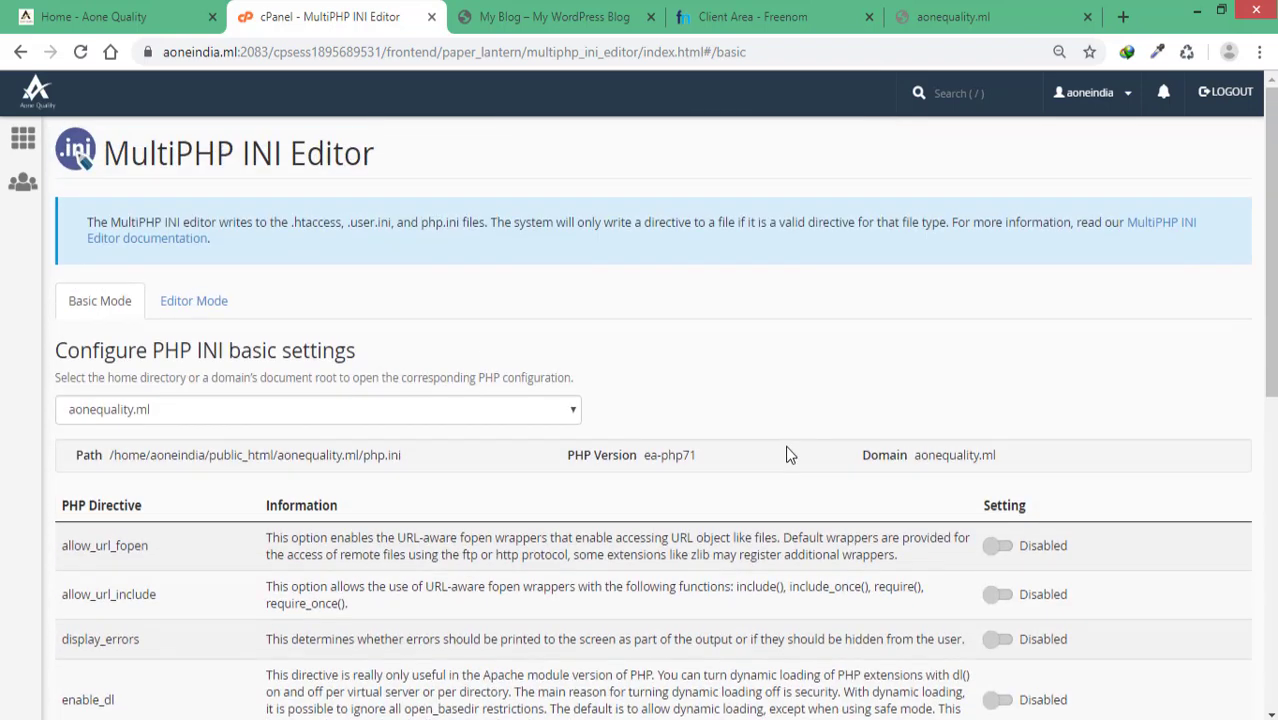
{"action": "left_click", "coordinate": [23, 137]}
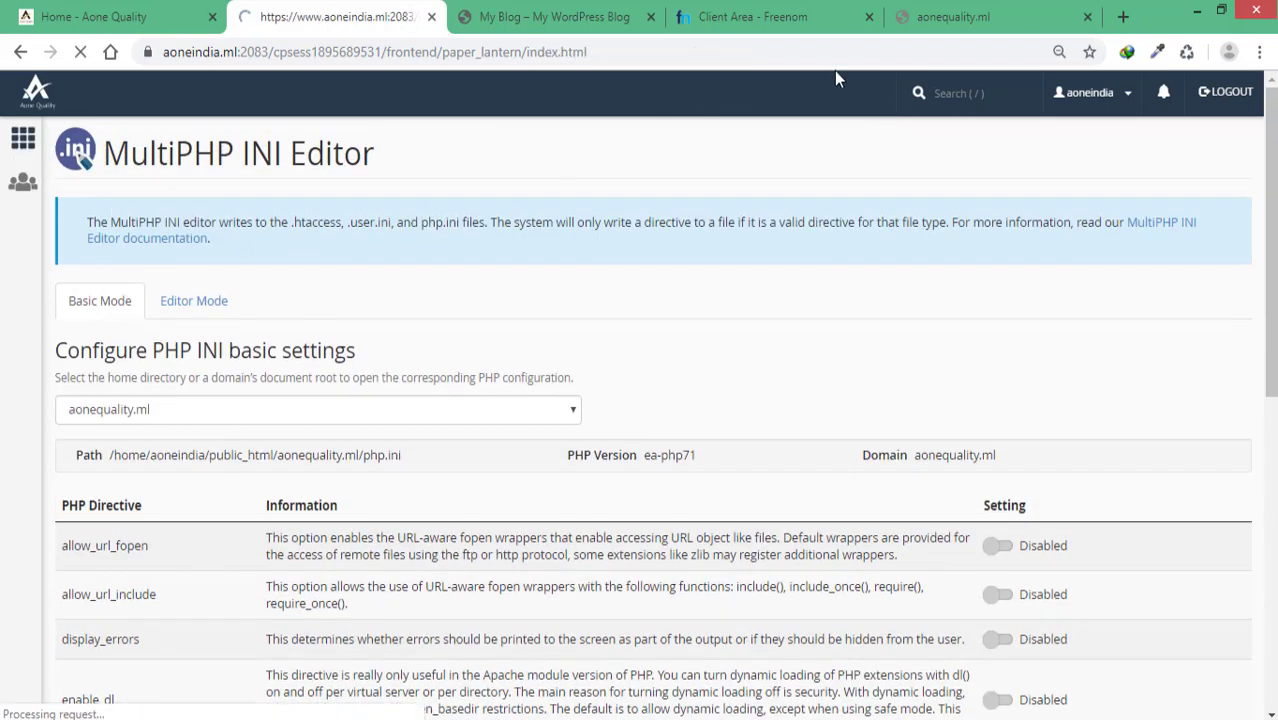
Step: Reload aonequality.ml, which shows a bare 'Index of /' with only cgi-bin, then return to cPanel
{"action": "left_click", "coordinate": [918, 28]}
{"action": "left_click", "coordinate": [82, 54]}
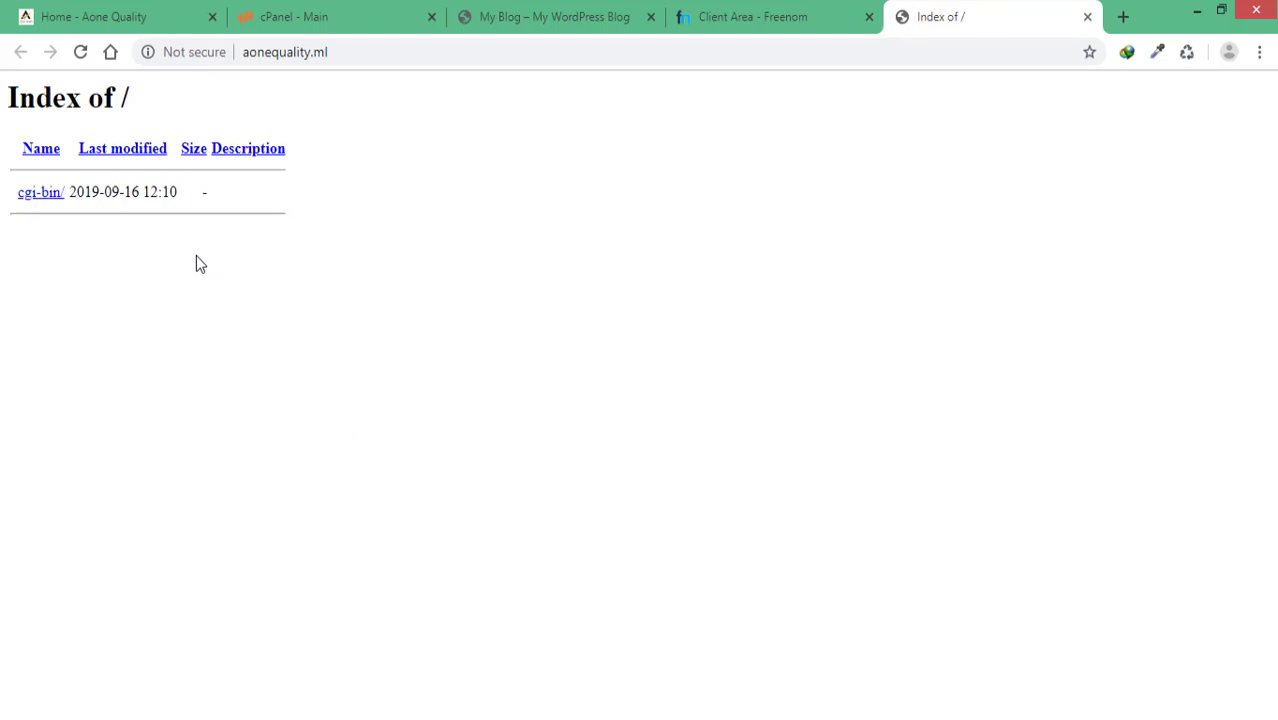
{"action": "left_click", "coordinate": [346, 24]}
{"action": "scroll", "coordinate": [790, 356], "scroll_direction": "down", "scroll_amount": 2}
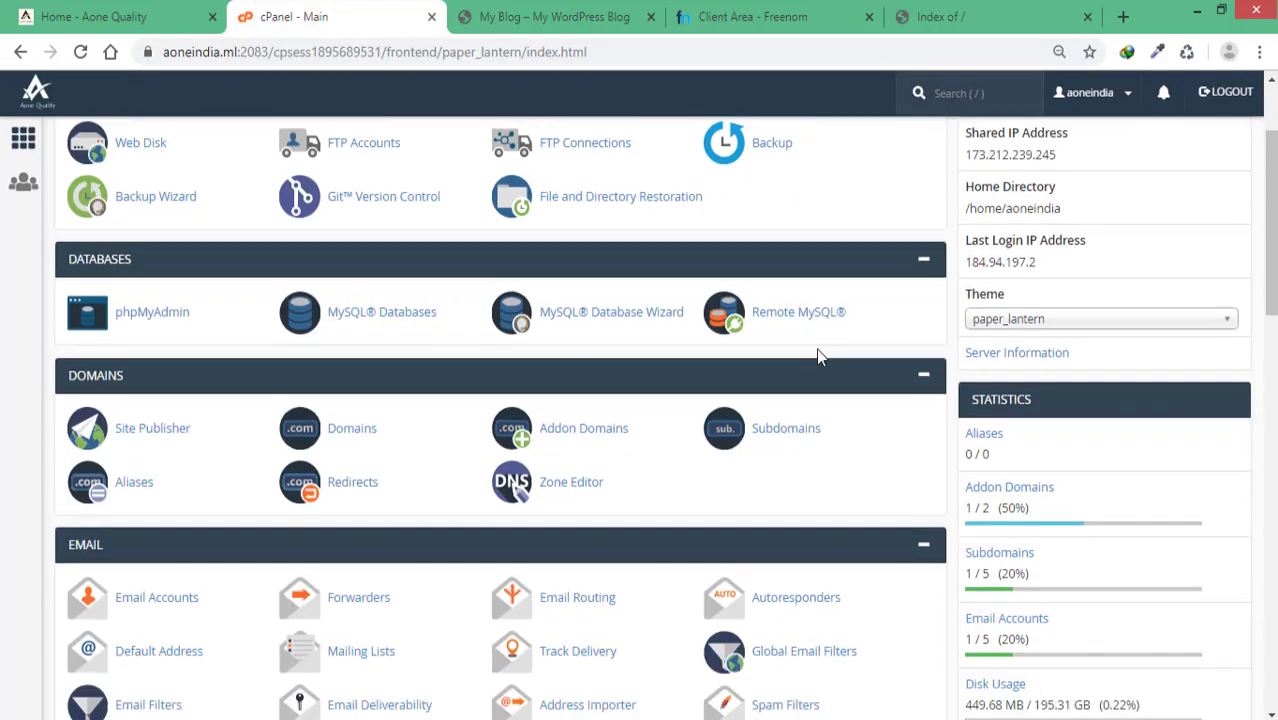
{"action": "scroll", "coordinate": [816, 350], "scroll_direction": "down", "scroll_amount": 3}
{"action": "scroll", "coordinate": [472, 316], "scroll_direction": "down", "scroll_amount": 3}
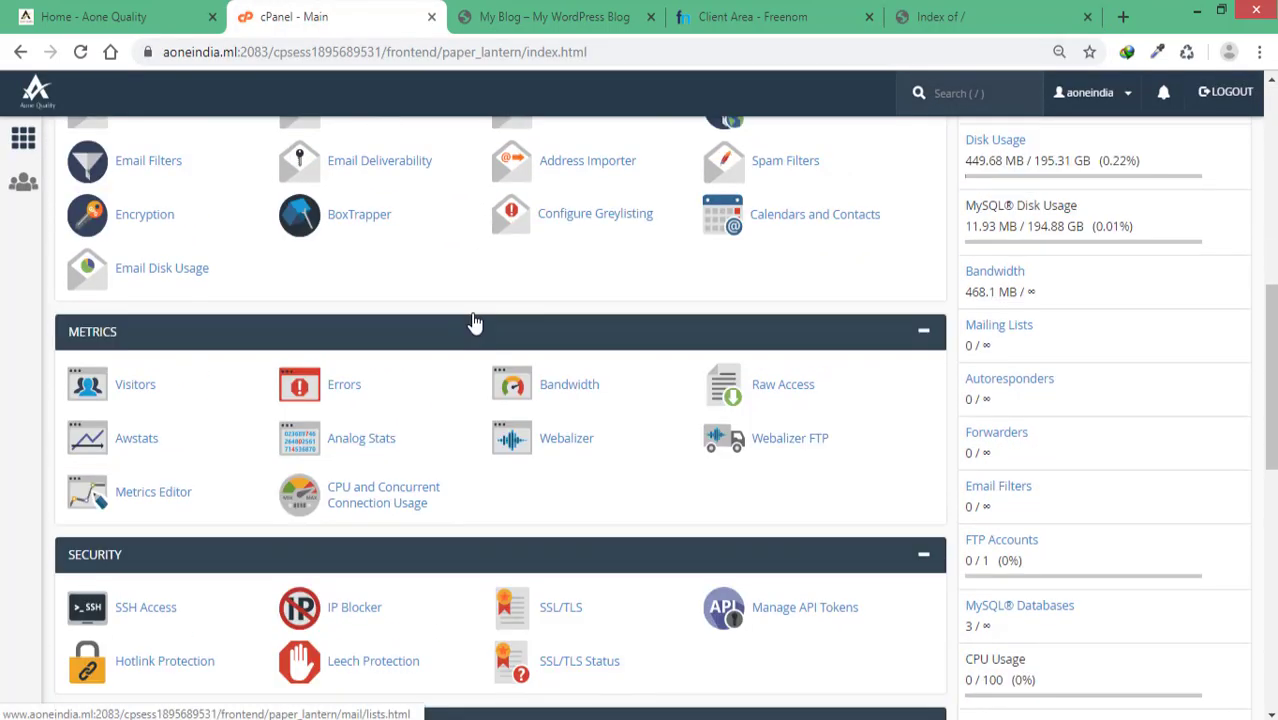
{"action": "scroll", "coordinate": [756, 222], "scroll_direction": "up", "scroll_amount": 1}
Step: Recheck the aonequality.ml listing and go back to the cPanel home page
{"action": "left_click", "coordinate": [940, 17]}
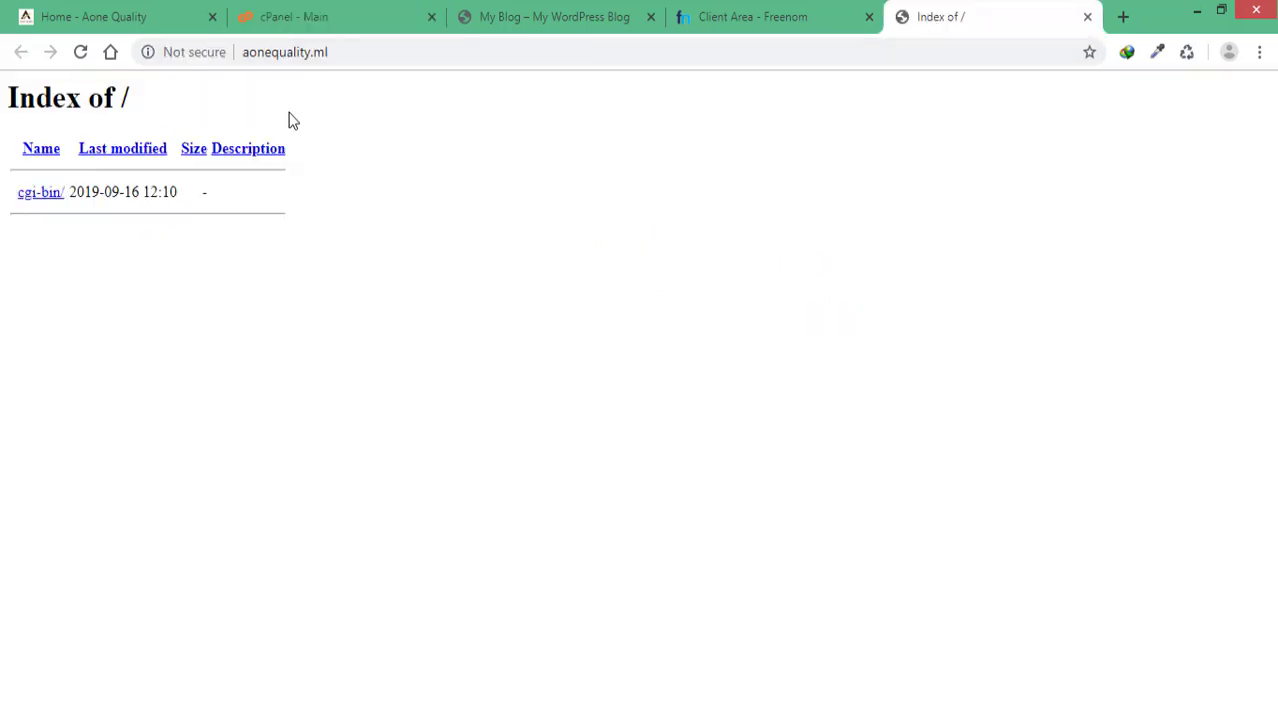
{"action": "left_click", "coordinate": [321, 30]}
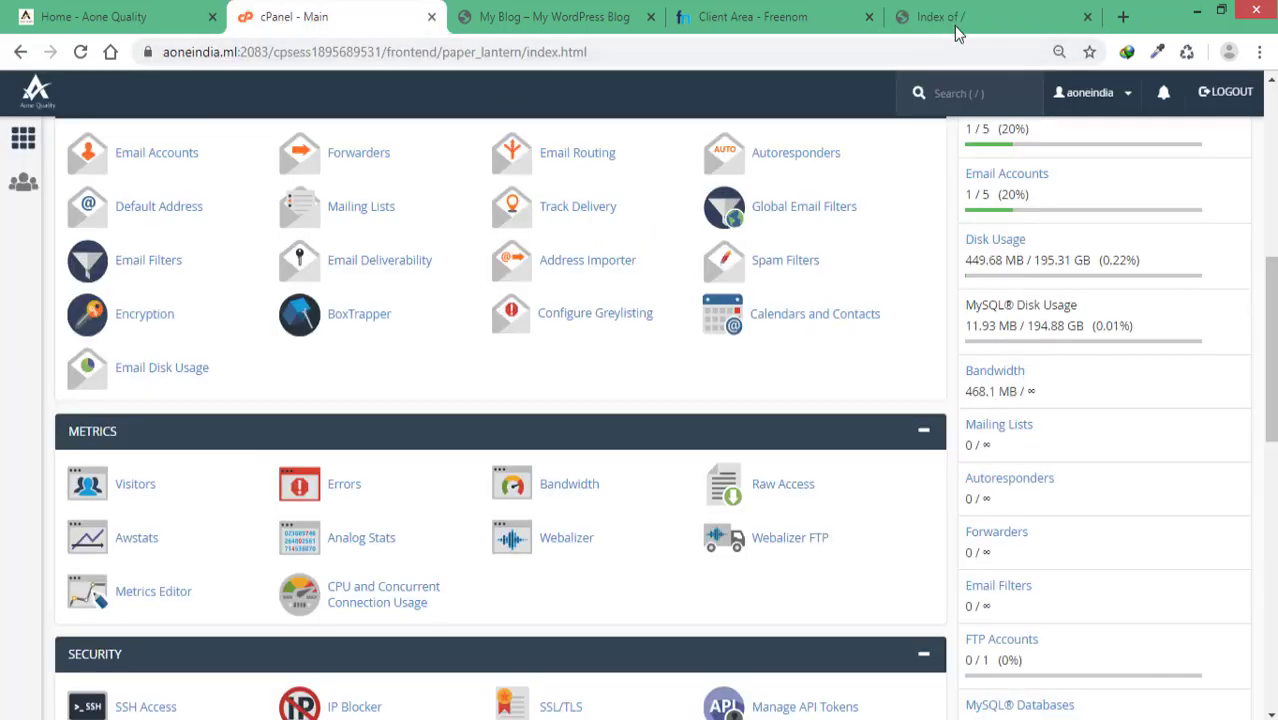
{"action": "left_click", "coordinate": [950, 17]}
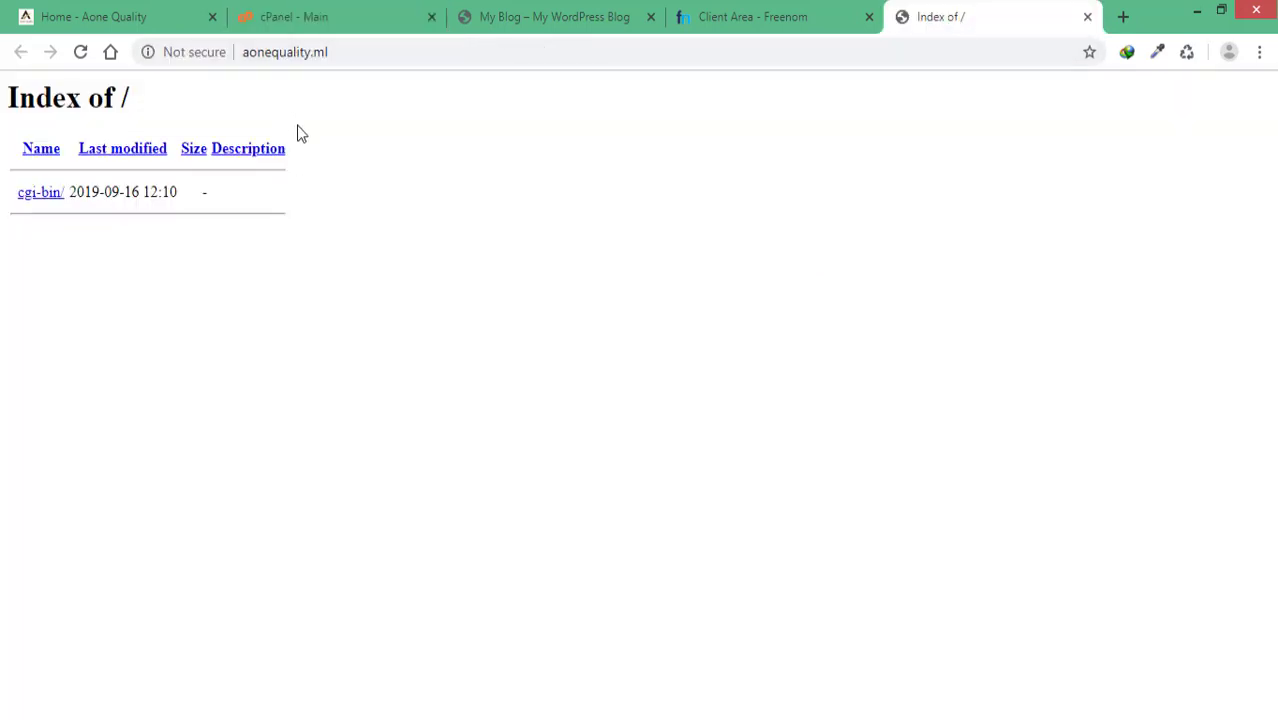
{"action": "left_click", "coordinate": [300, 17]}
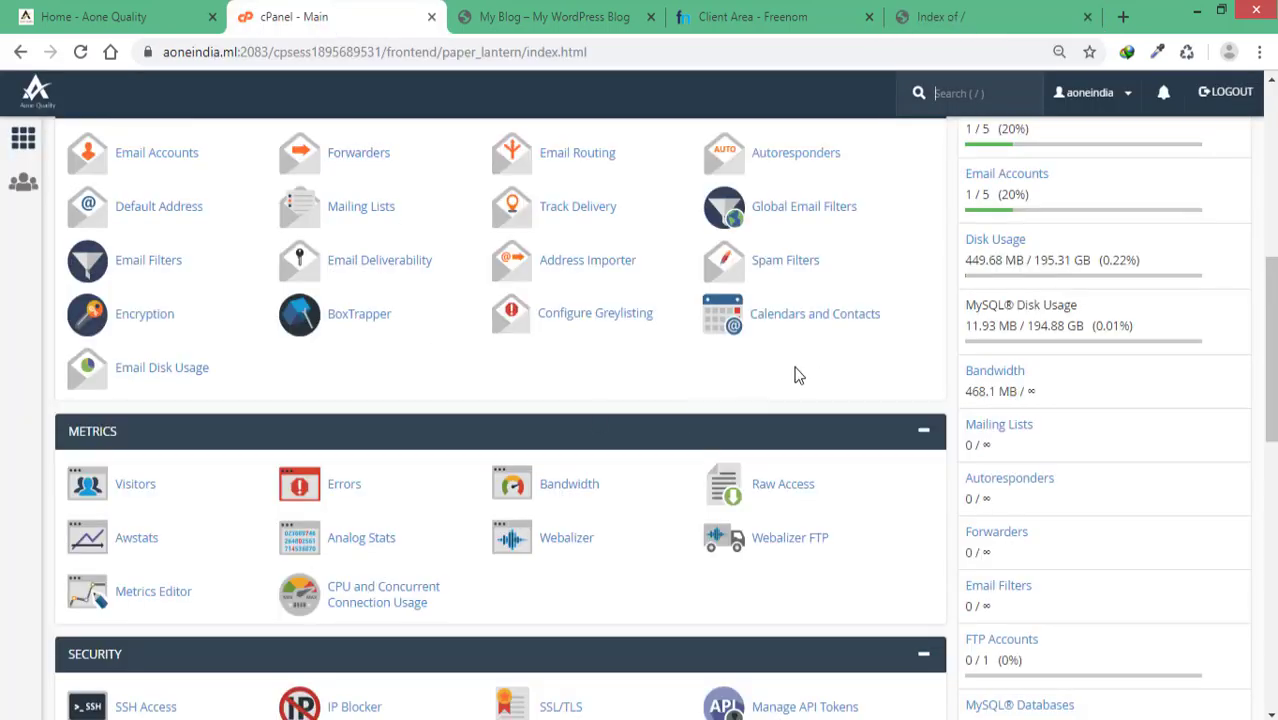
{"action": "scroll", "coordinate": [798, 373], "scroll_direction": "down", "scroll_amount": 3}
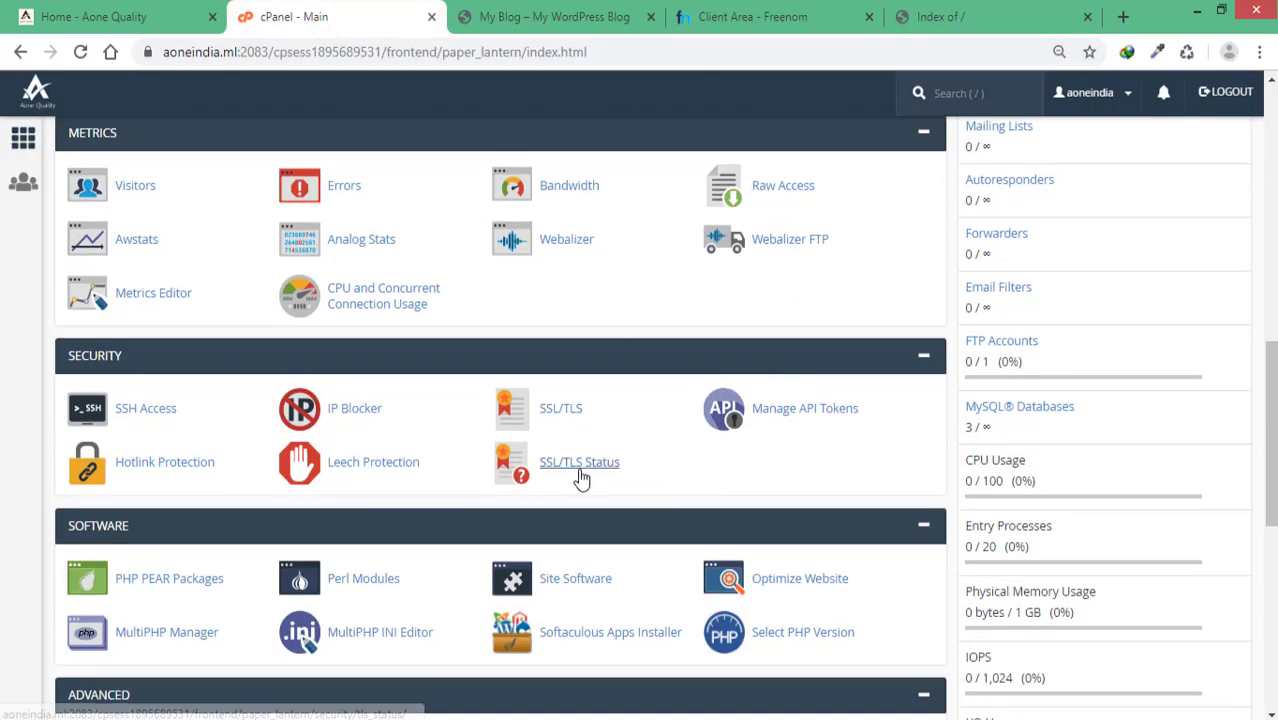
Step: Check SSL/TLS Status, where all 14 domains show AutoSSL validated, then return home
{"action": "left_click", "coordinate": [573, 468]}
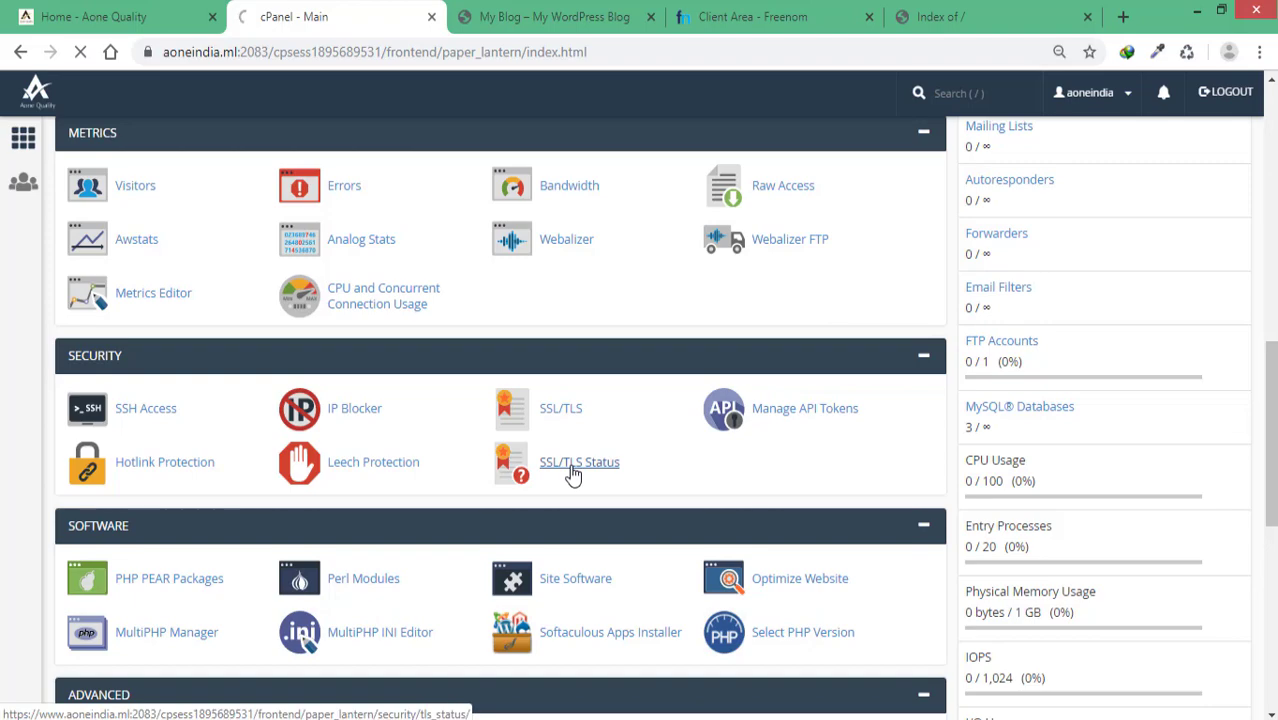
{"action": "scroll", "coordinate": [916, 362], "scroll_direction": "down", "scroll_amount": 6}
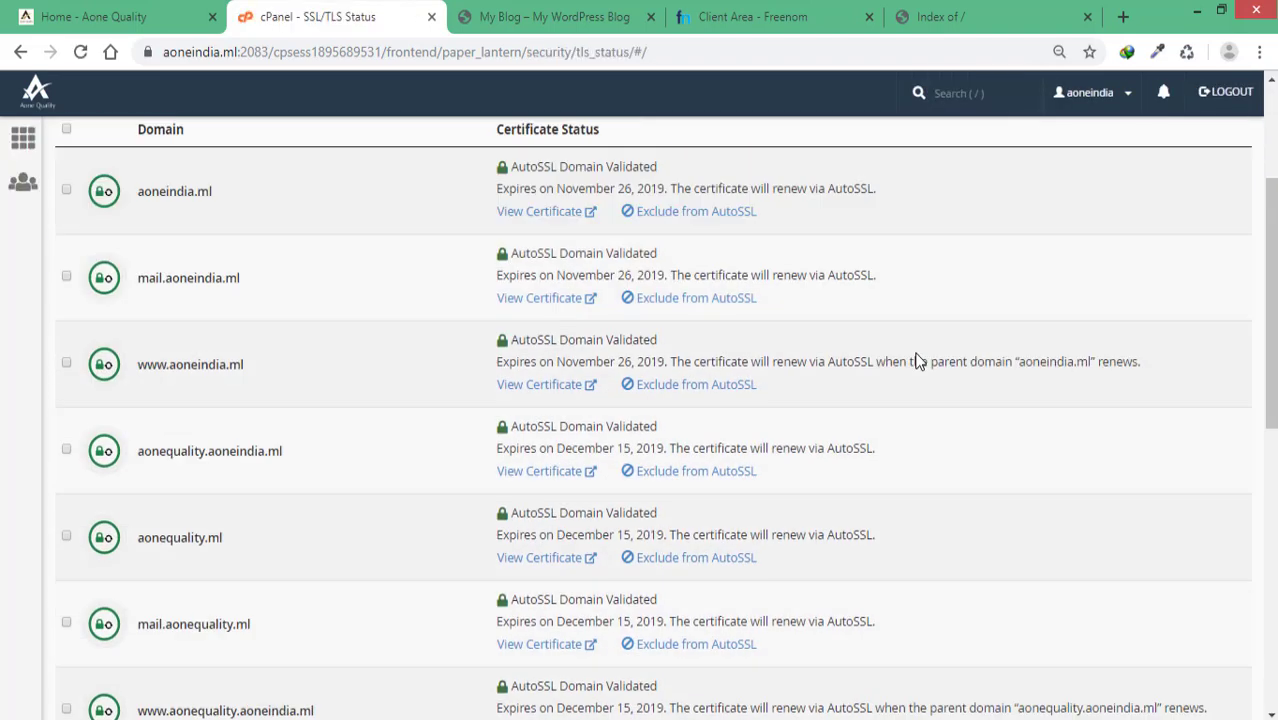
{"action": "scroll", "coordinate": [918, 361], "scroll_direction": "down", "scroll_amount": 1}
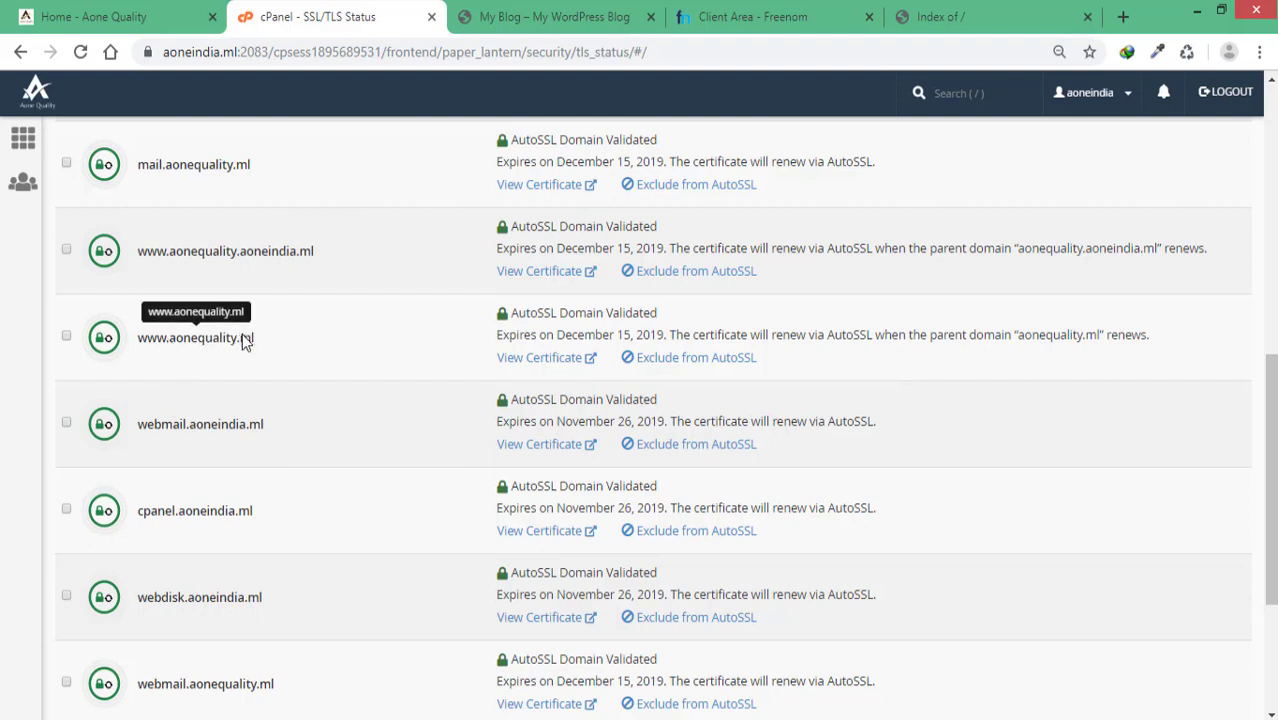
{"action": "scroll", "coordinate": [235, 550], "scroll_direction": "down", "scroll_amount": 3}
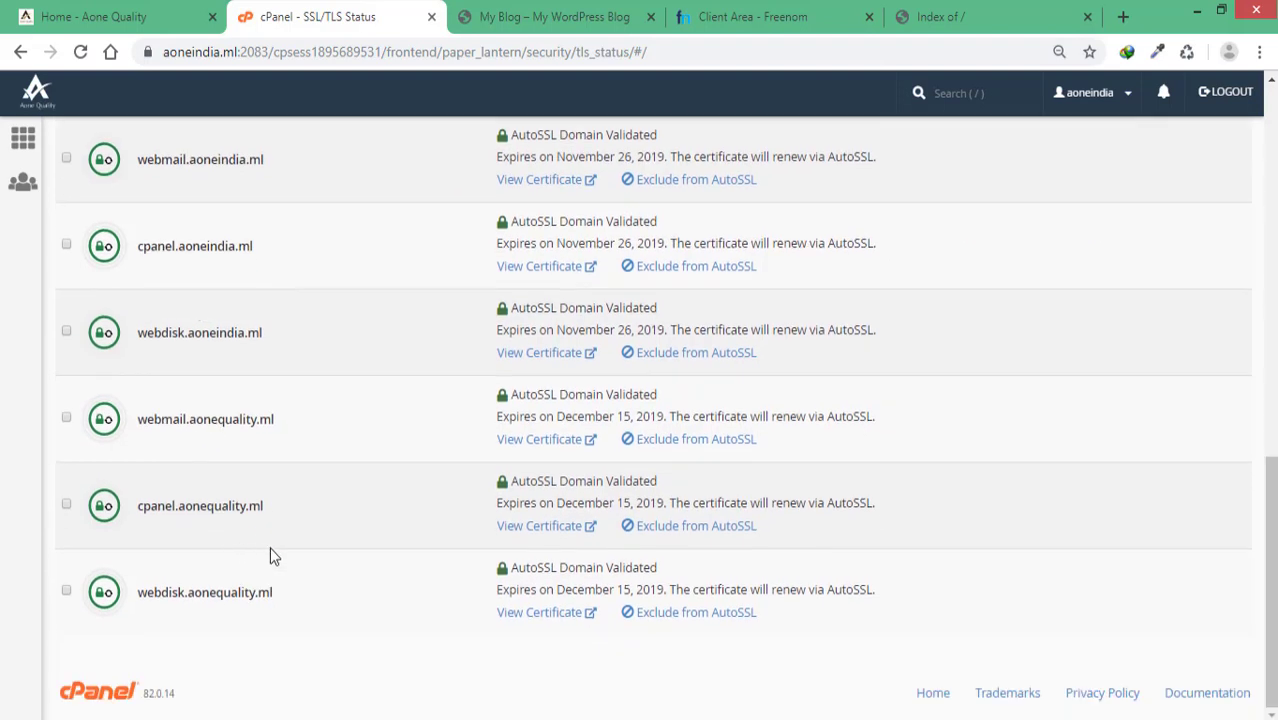
{"action": "scroll", "coordinate": [270, 548], "scroll_direction": "up", "scroll_amount": 10}
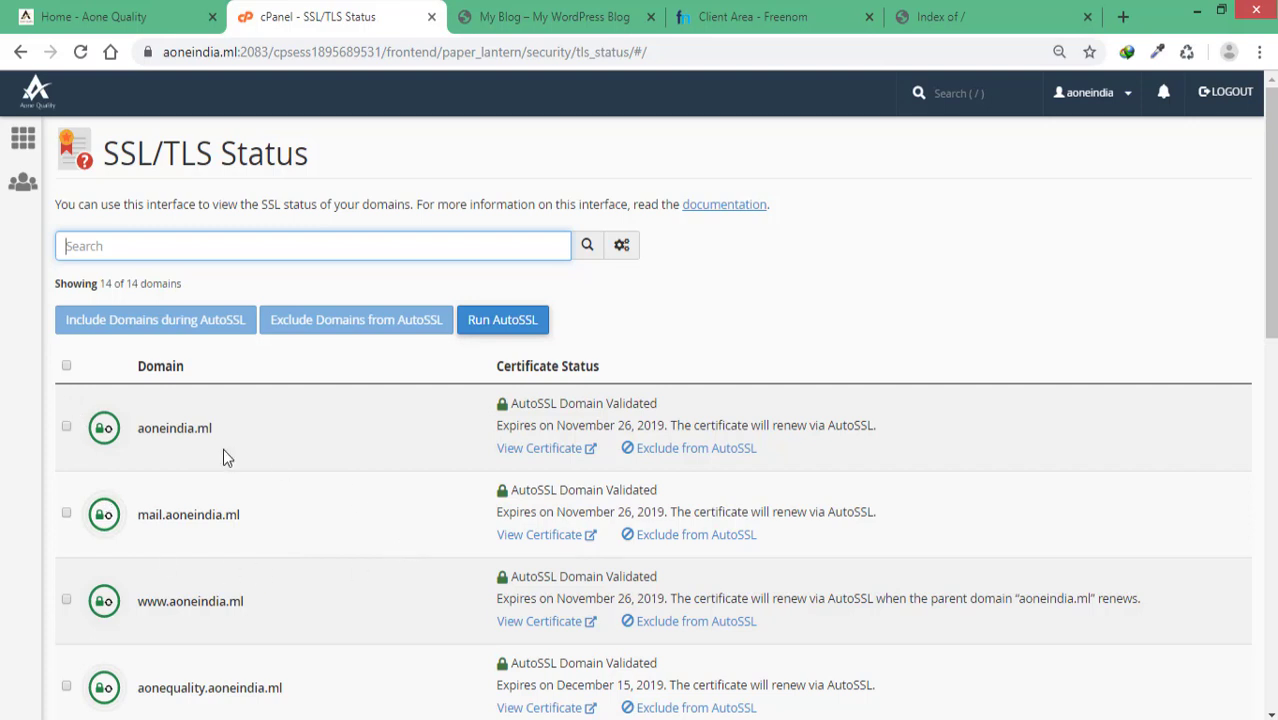
{"action": "left_click", "coordinate": [66, 366]}
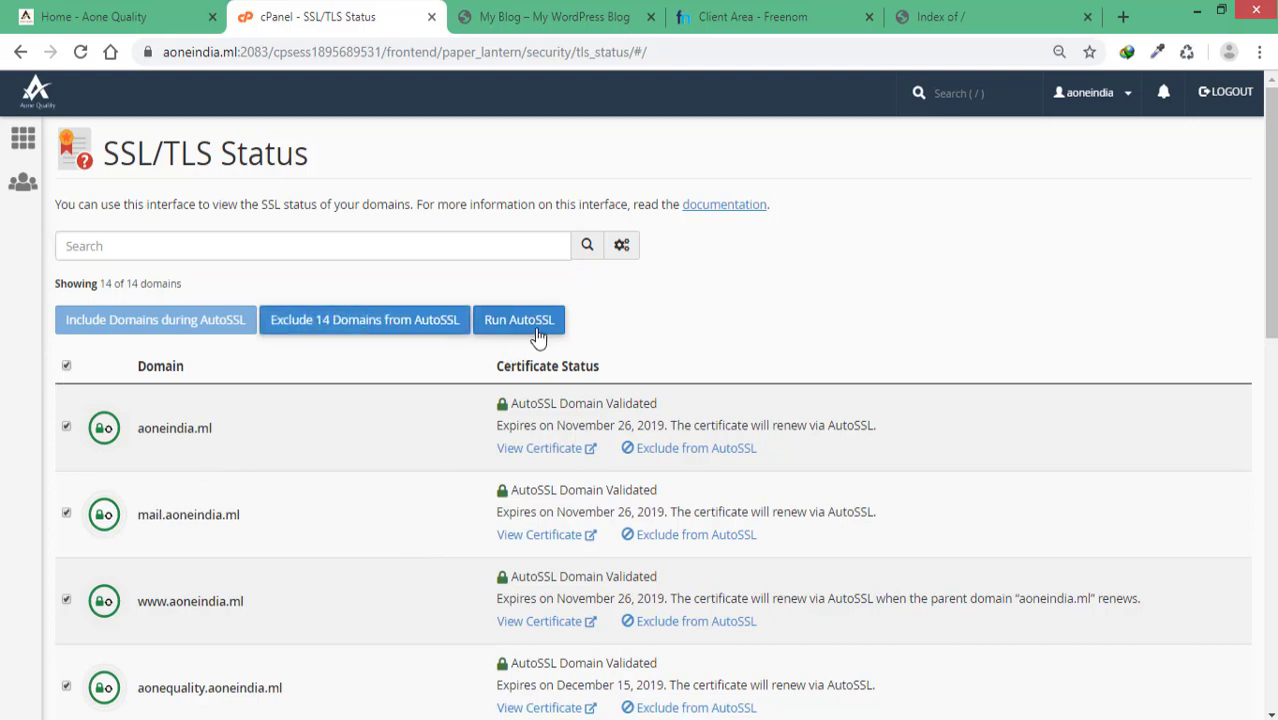
{"action": "left_click", "coordinate": [66, 366]}
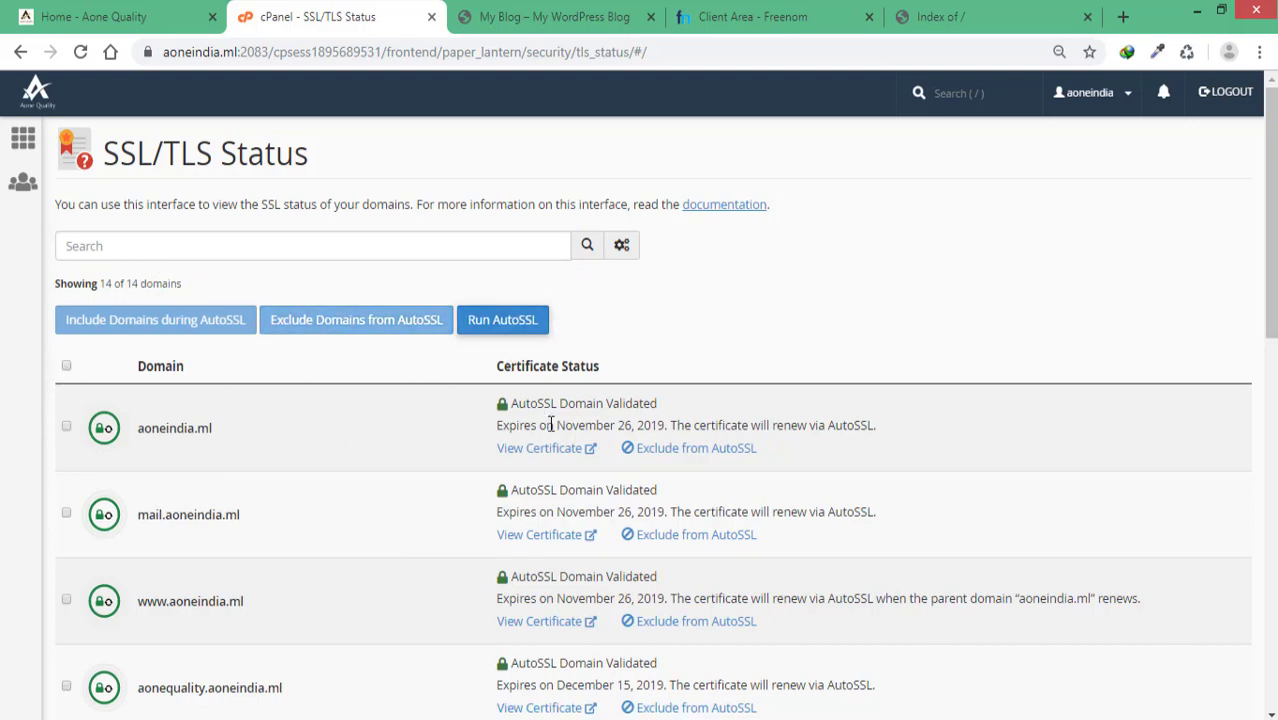
{"action": "left_click", "coordinate": [23, 138]}
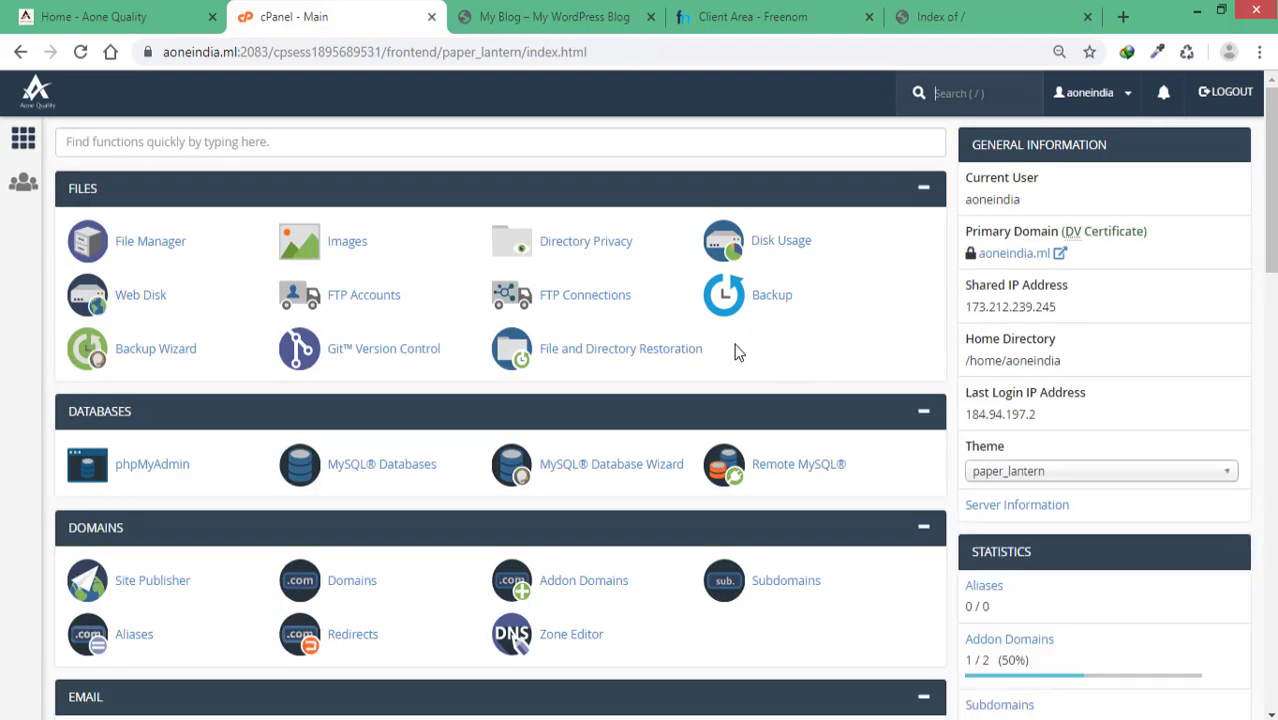
{"action": "left_click", "coordinate": [960, 18]}
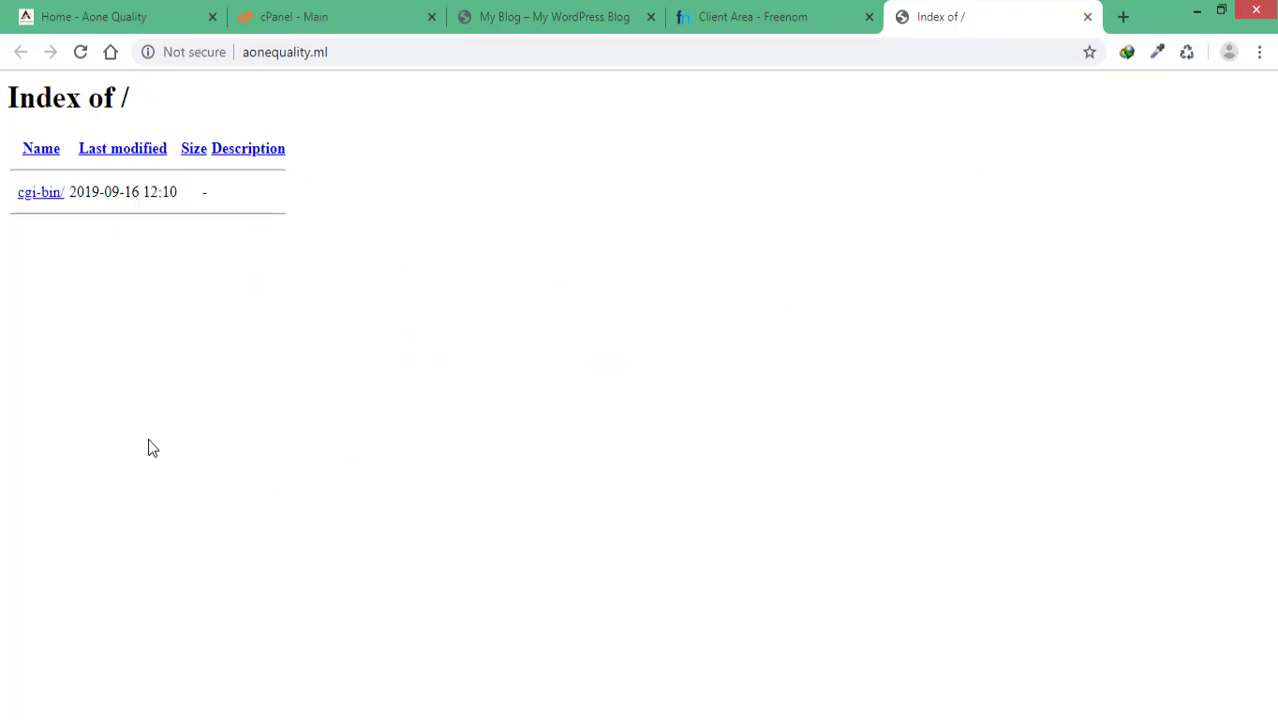
{"action": "left_click", "coordinate": [512, 26]}
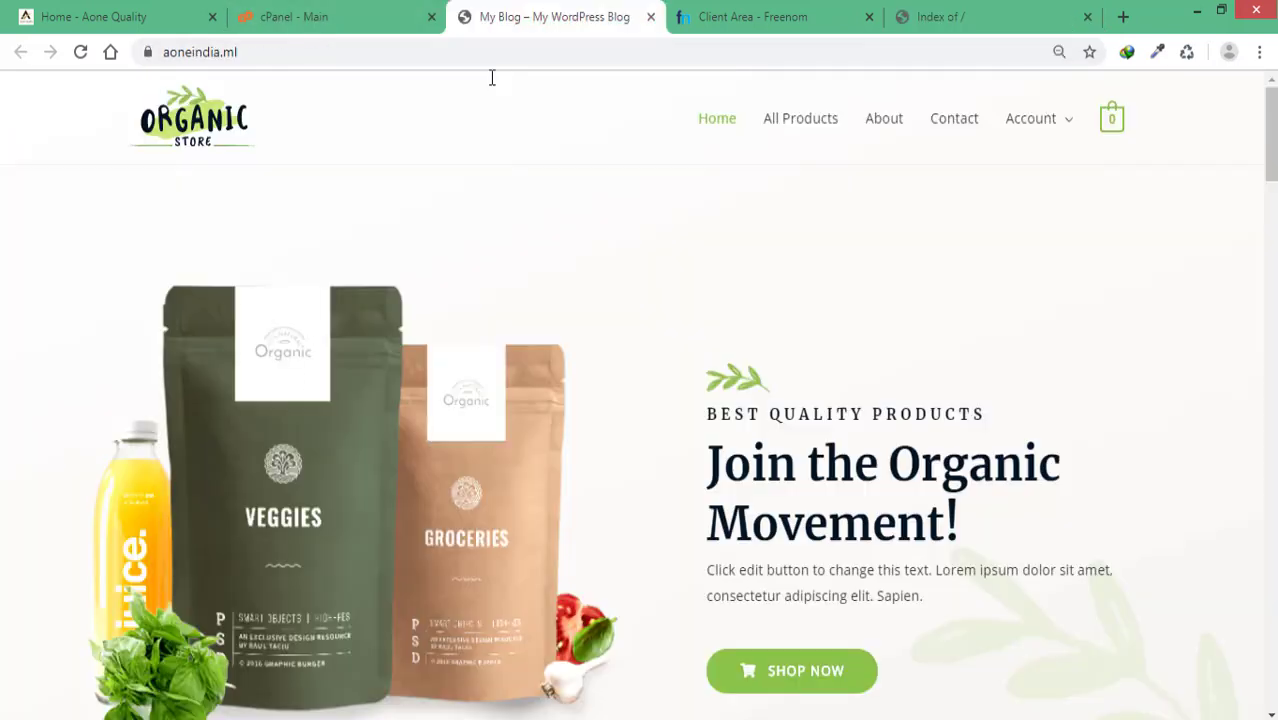
{"action": "left_click", "coordinate": [936, 18]}
{"action": "left_click", "coordinate": [338, 28]}
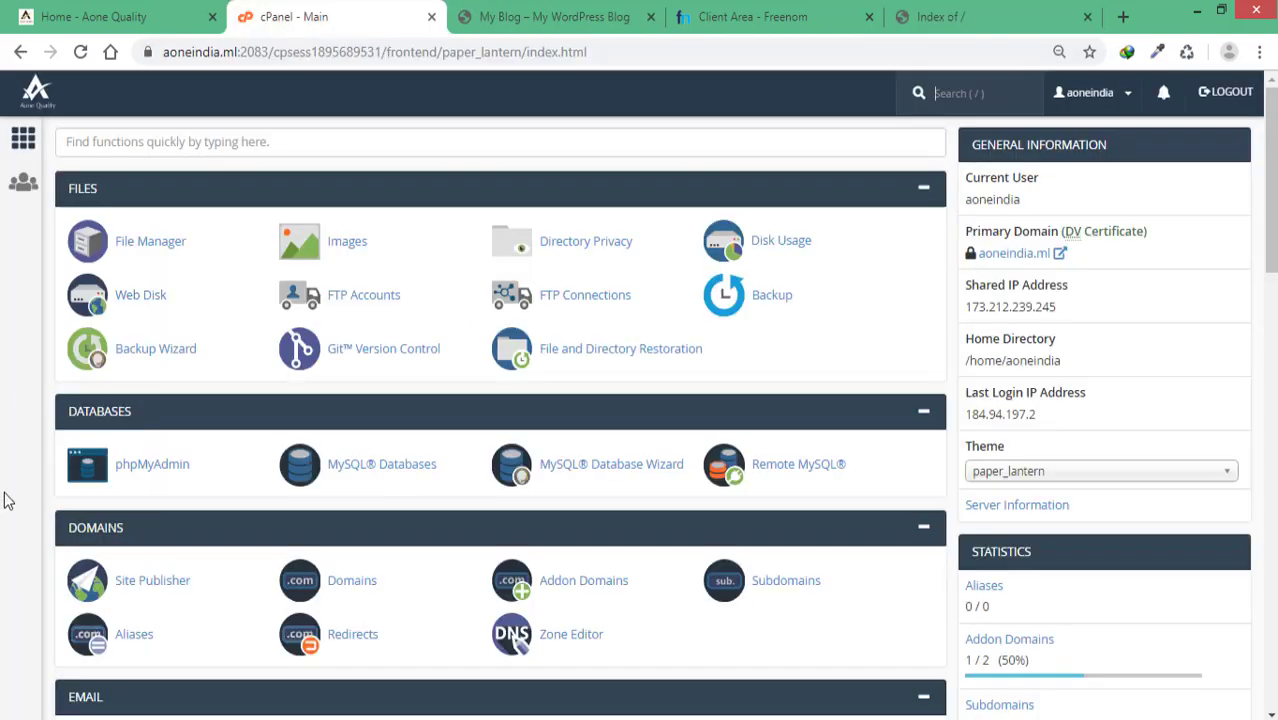
{"action": "scroll", "coordinate": [485, 462], "scroll_direction": "down", "scroll_amount": 10}
{"action": "scroll", "coordinate": [295, 547], "scroll_direction": "up", "scroll_amount": 3}
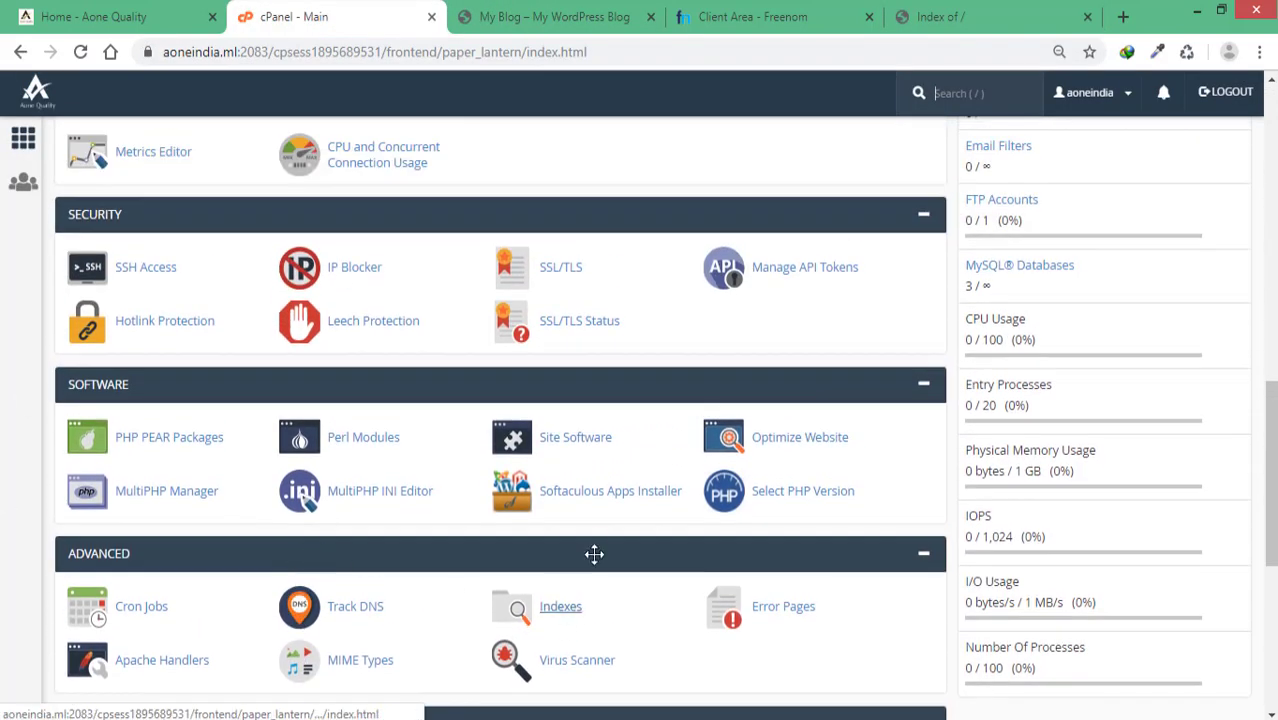
Step: Open Softaculous and view the OpenCart overview under the E-Commerce category
{"action": "left_click", "coordinate": [592, 494]}
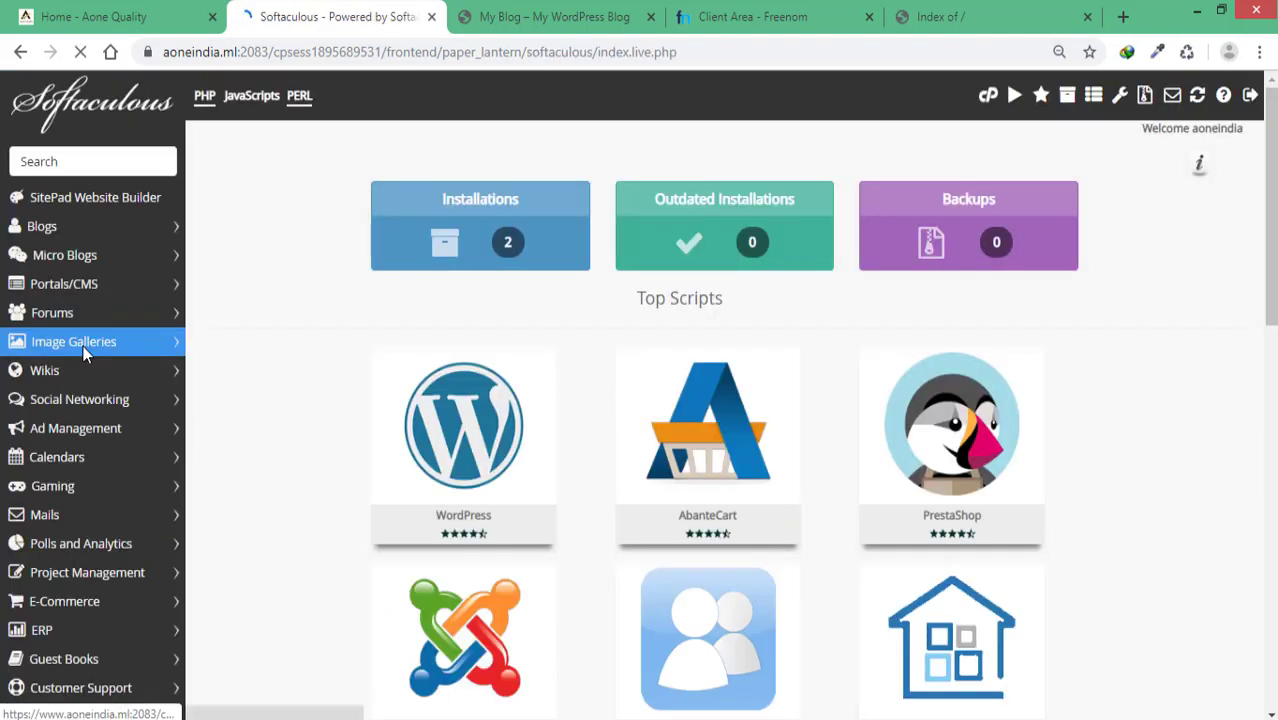
{"action": "scroll", "coordinate": [90, 345], "scroll_direction": "down", "scroll_amount": 2}
{"action": "scroll", "coordinate": [95, 358], "scroll_direction": "down", "scroll_amount": 1}
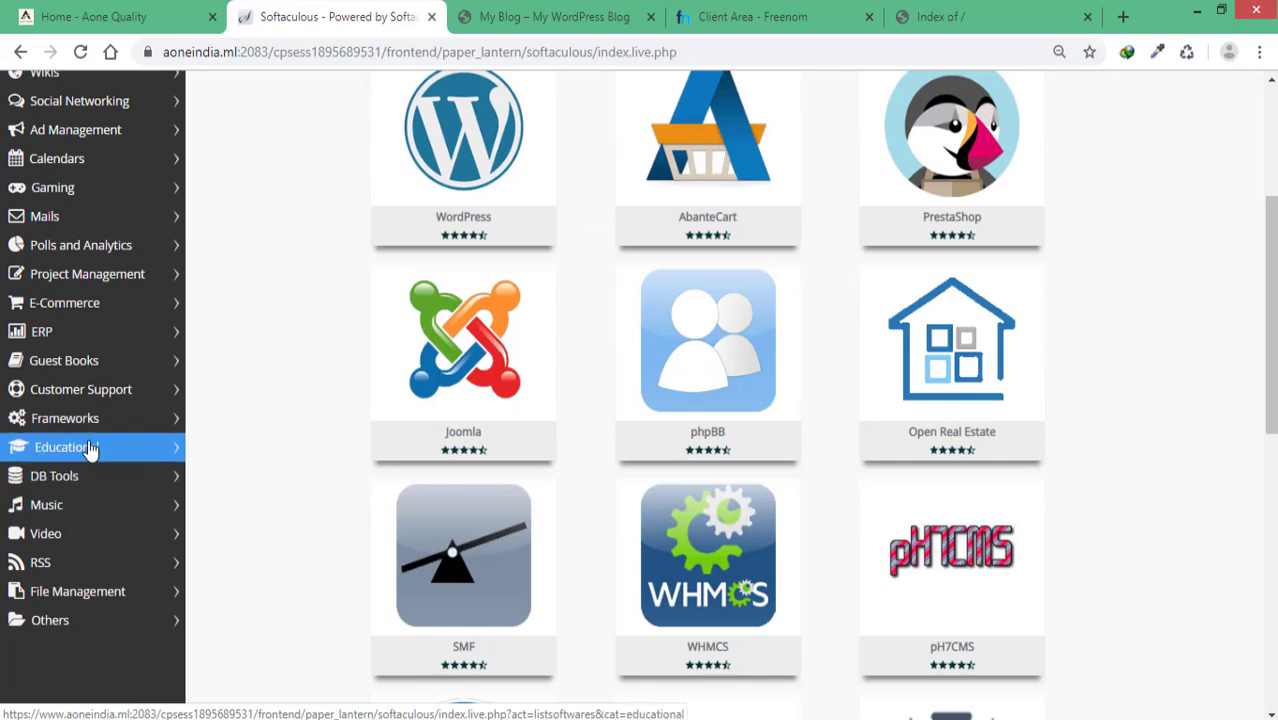
{"action": "left_click", "coordinate": [81, 314]}
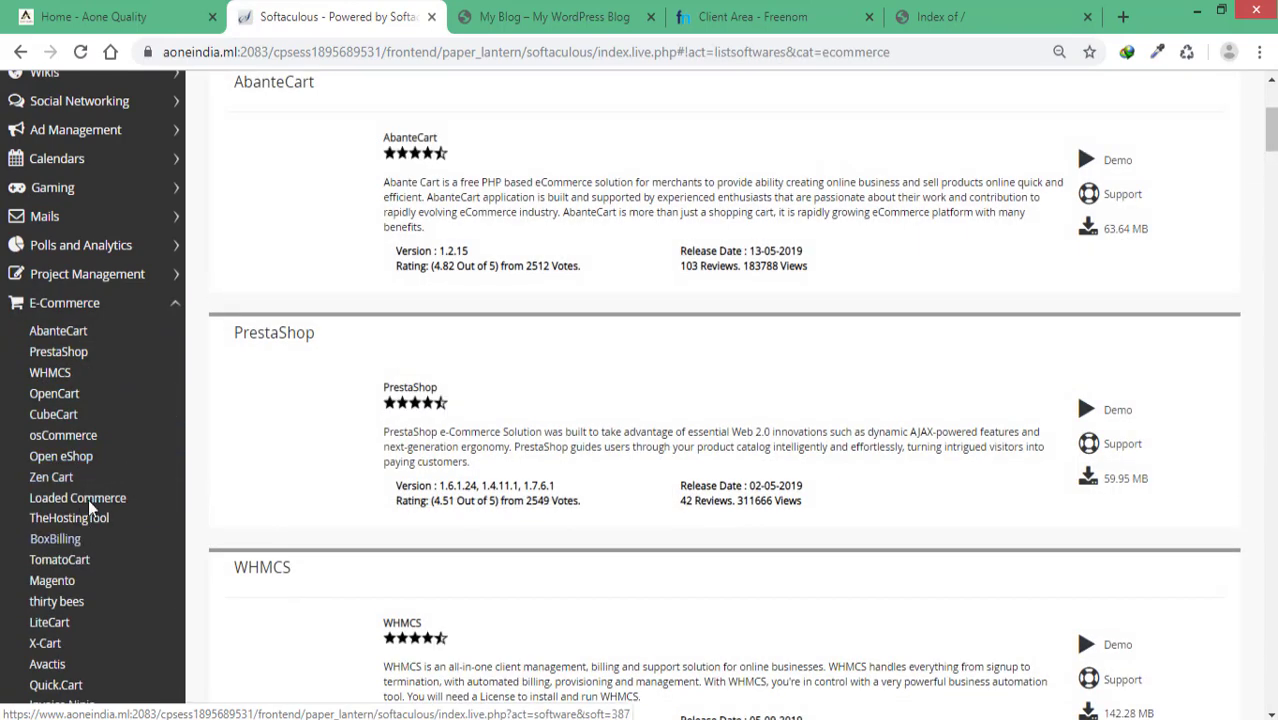
{"action": "left_click", "coordinate": [62, 415]}
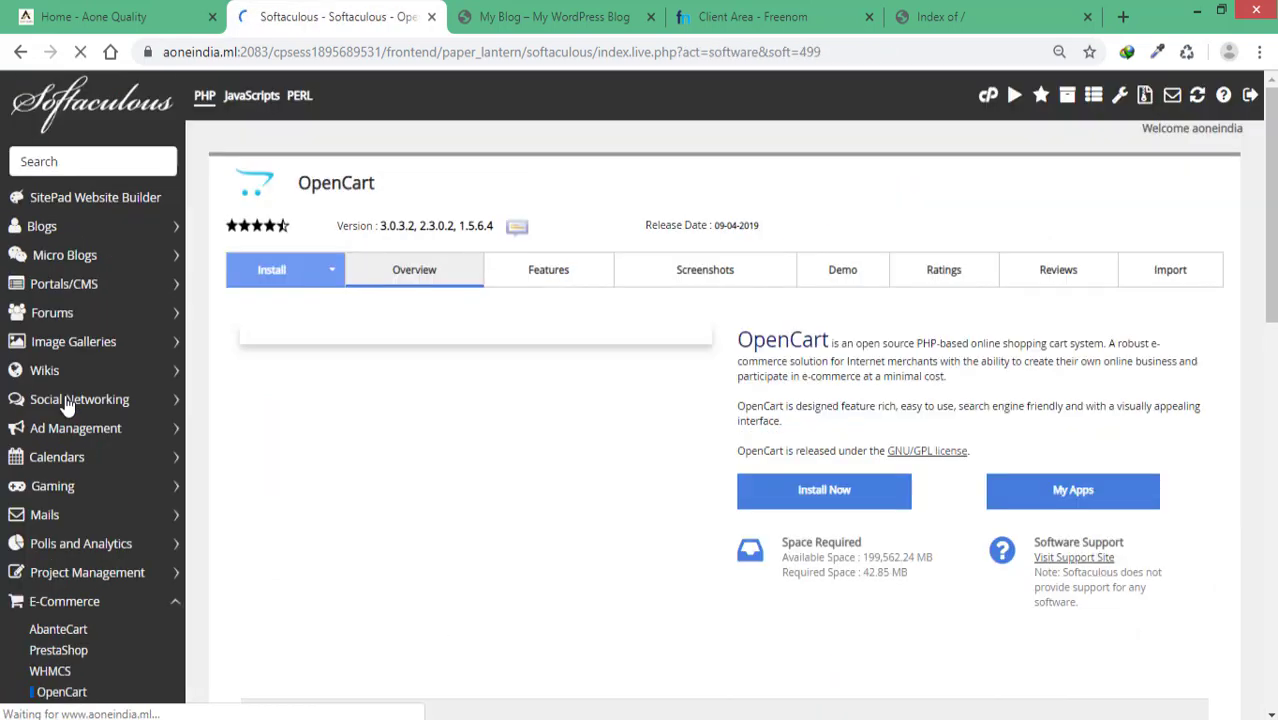
{"action": "scroll", "coordinate": [876, 535], "scroll_direction": "down", "scroll_amount": 1}
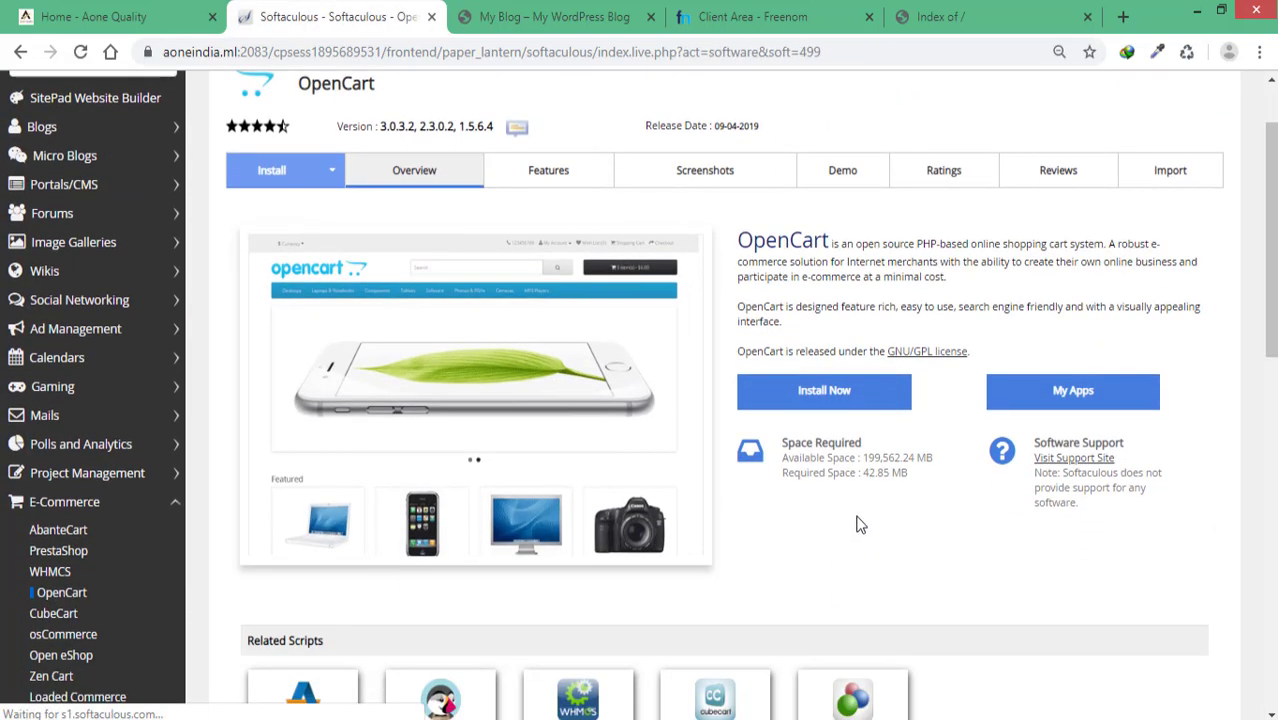
{"action": "scroll", "coordinate": [844, 484], "scroll_direction": "down", "scroll_amount": 3}
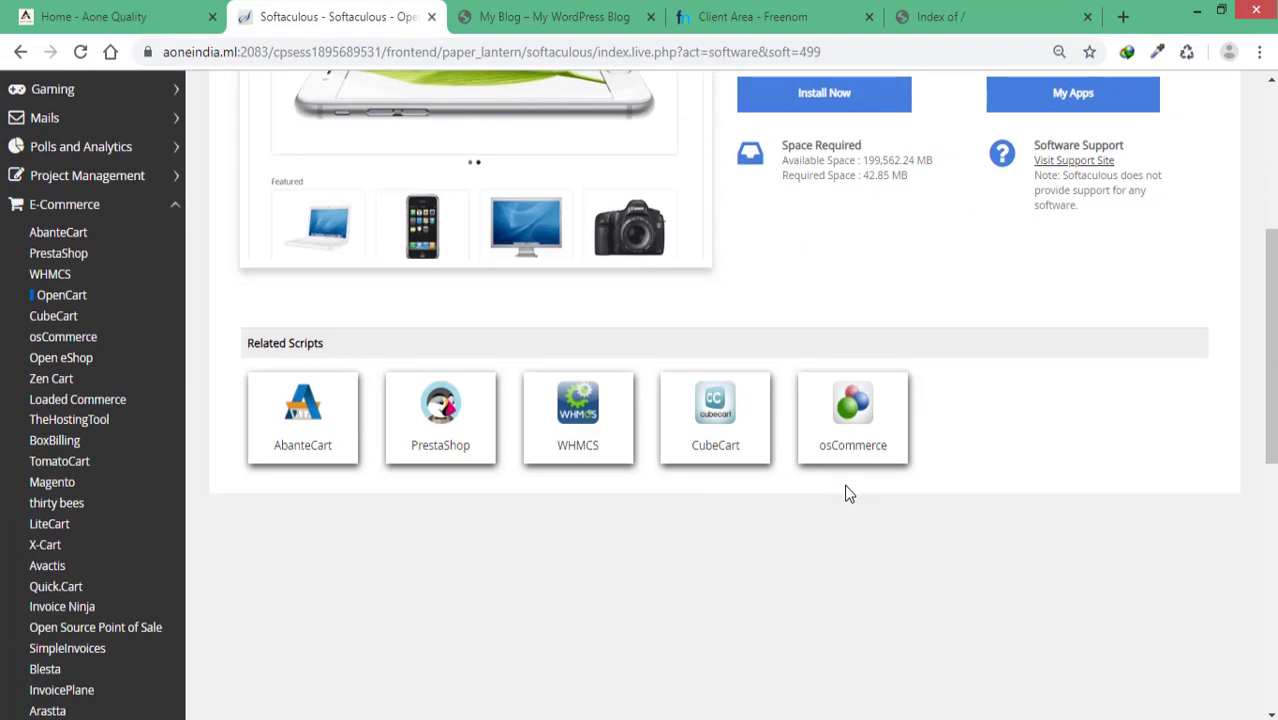
{"action": "scroll", "coordinate": [842, 357], "scroll_direction": "up", "scroll_amount": 2}
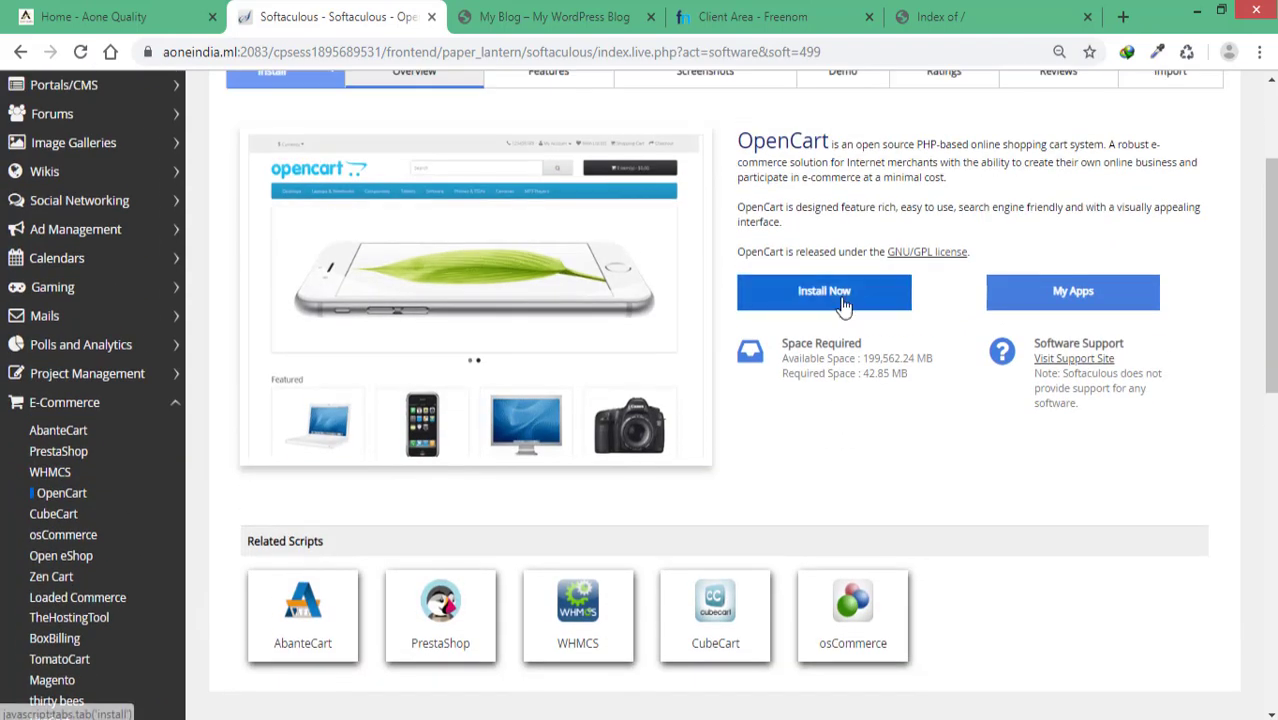
{"action": "left_click", "coordinate": [840, 298]}
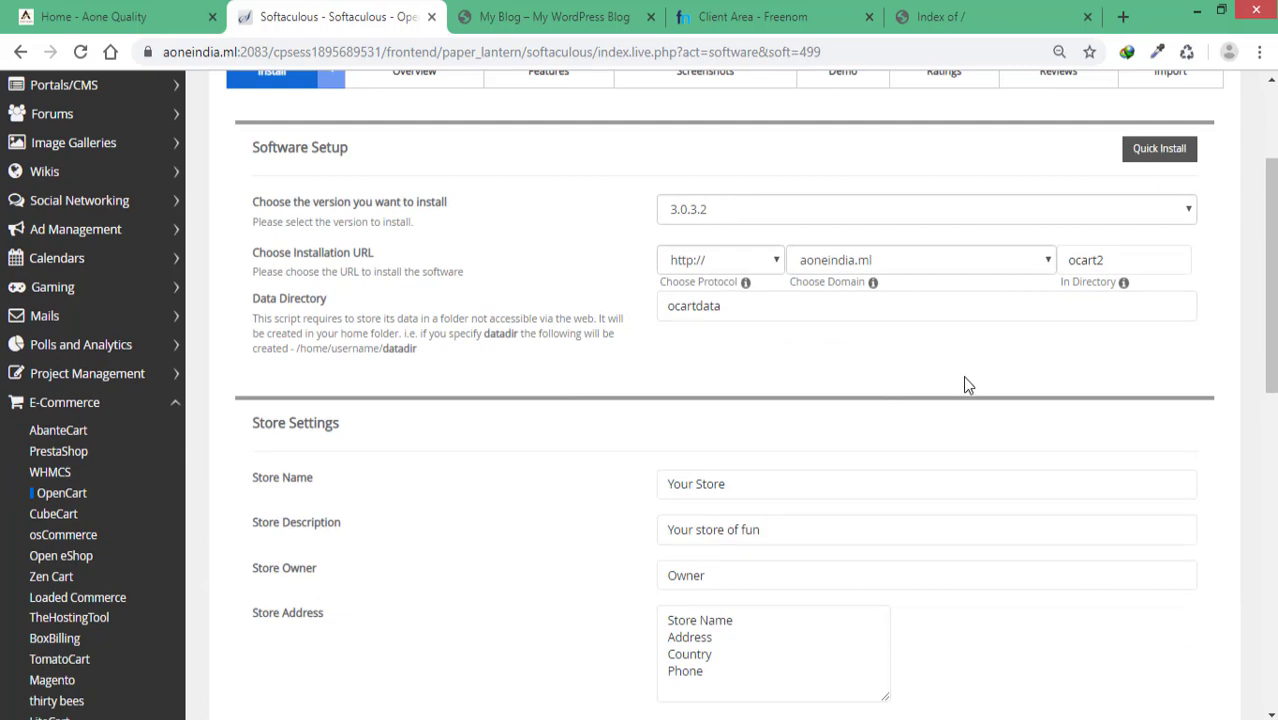
{"action": "left_click", "coordinate": [961, 261]}
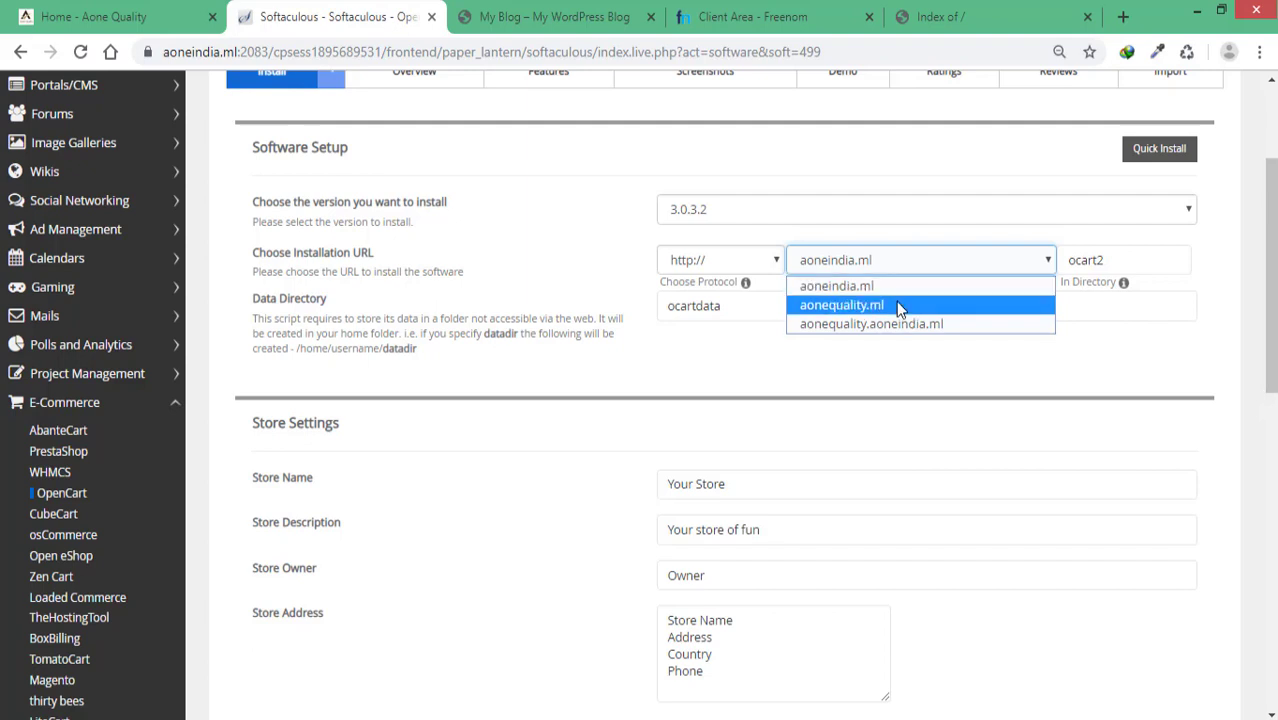
{"action": "left_click", "coordinate": [896, 304]}
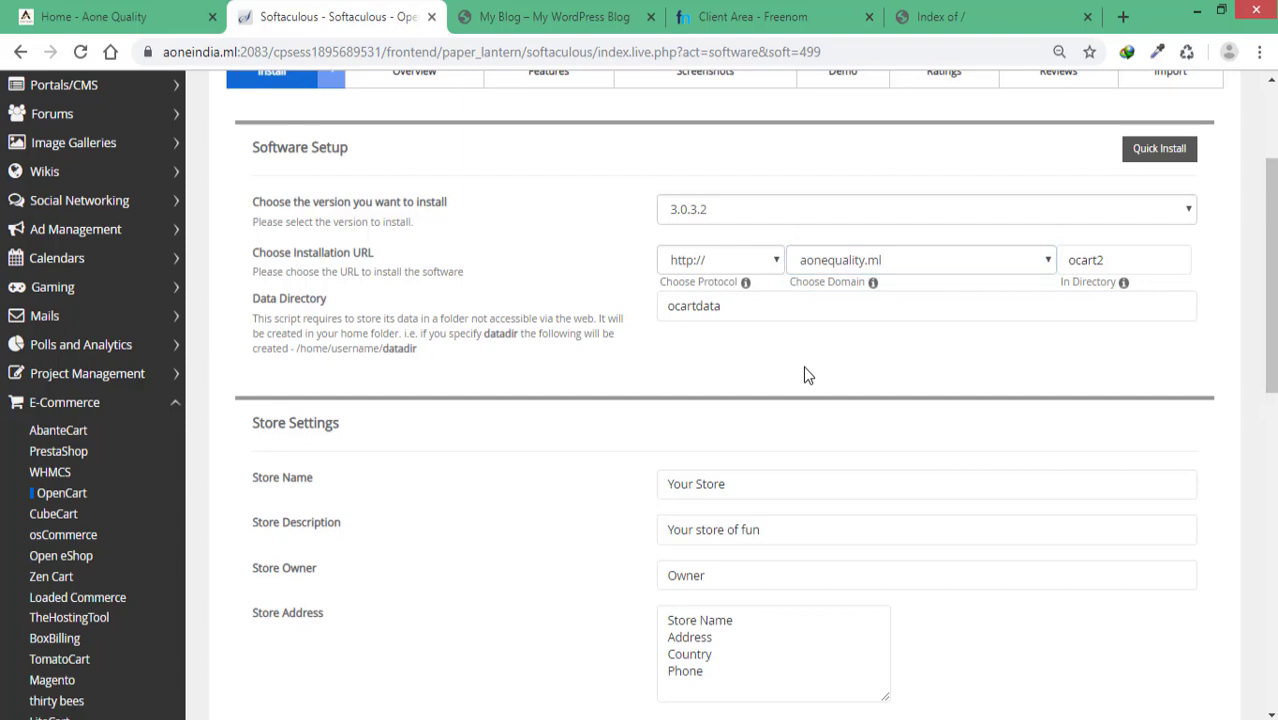
{"action": "left_click", "coordinate": [768, 260]}
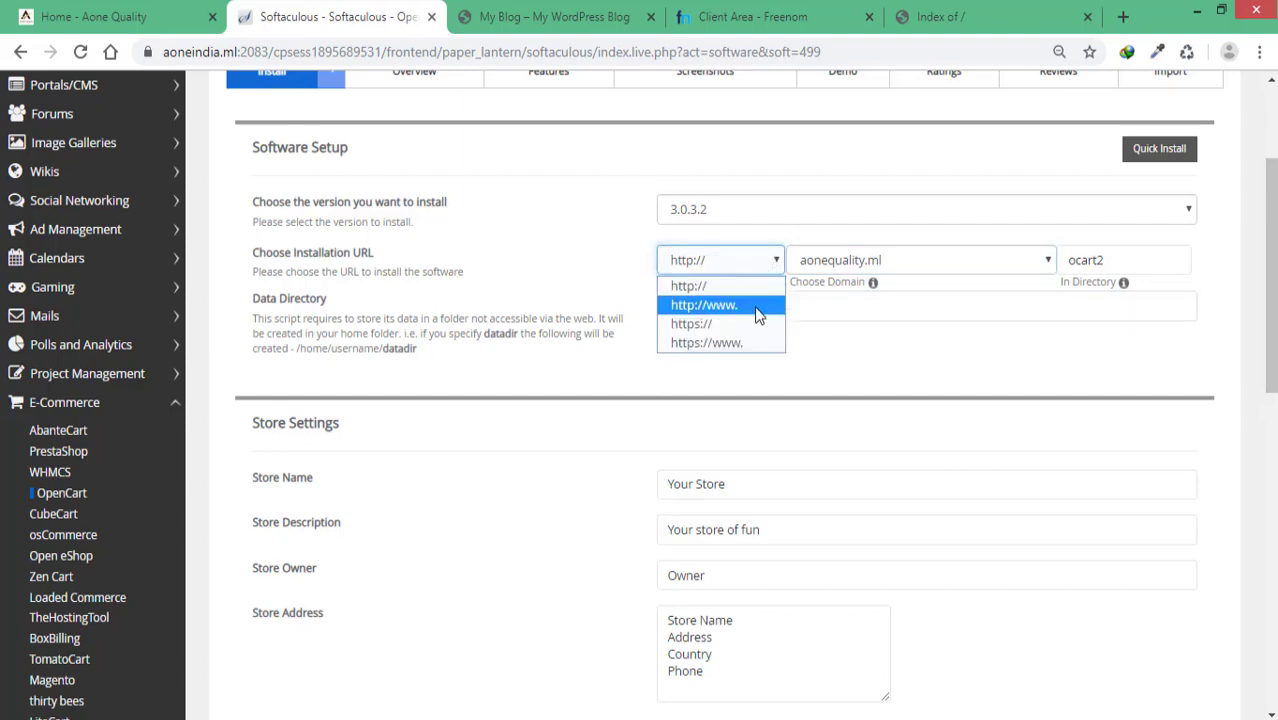
{"action": "left_click", "coordinate": [752, 344]}
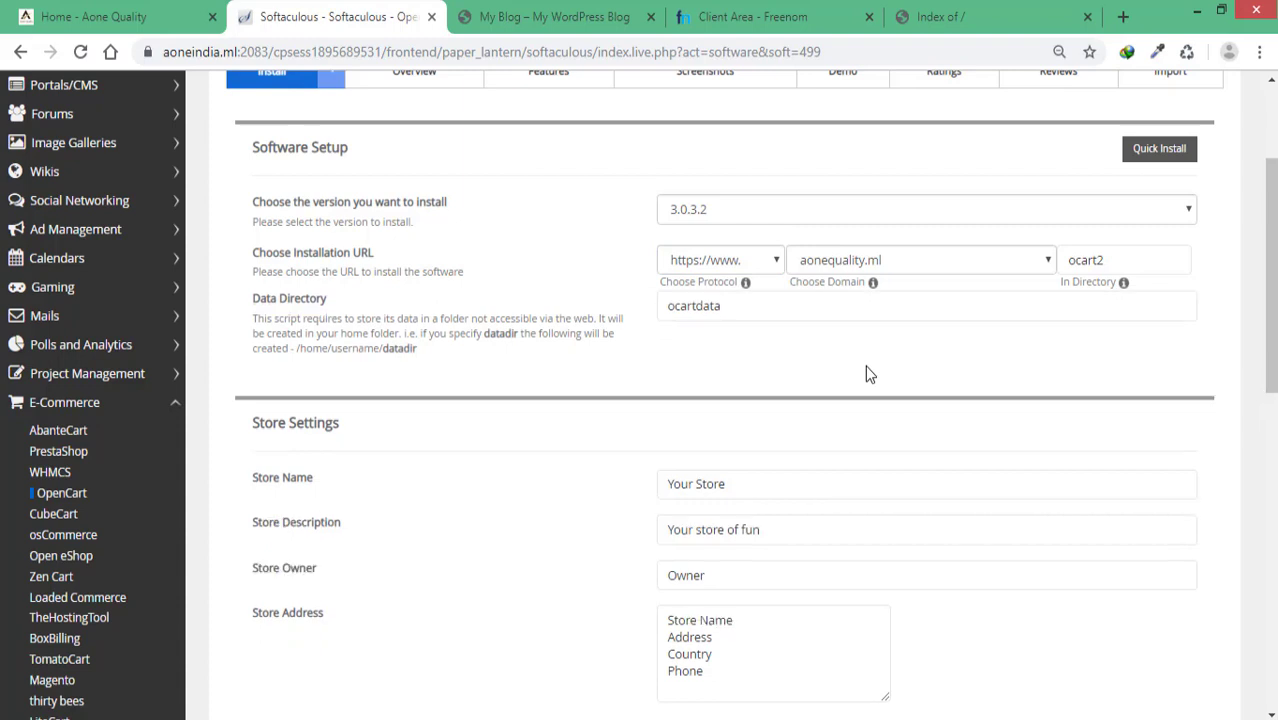
{"action": "double_click", "coordinate": [1115, 259]}
{"action": "key", "text": "BackSpace"}
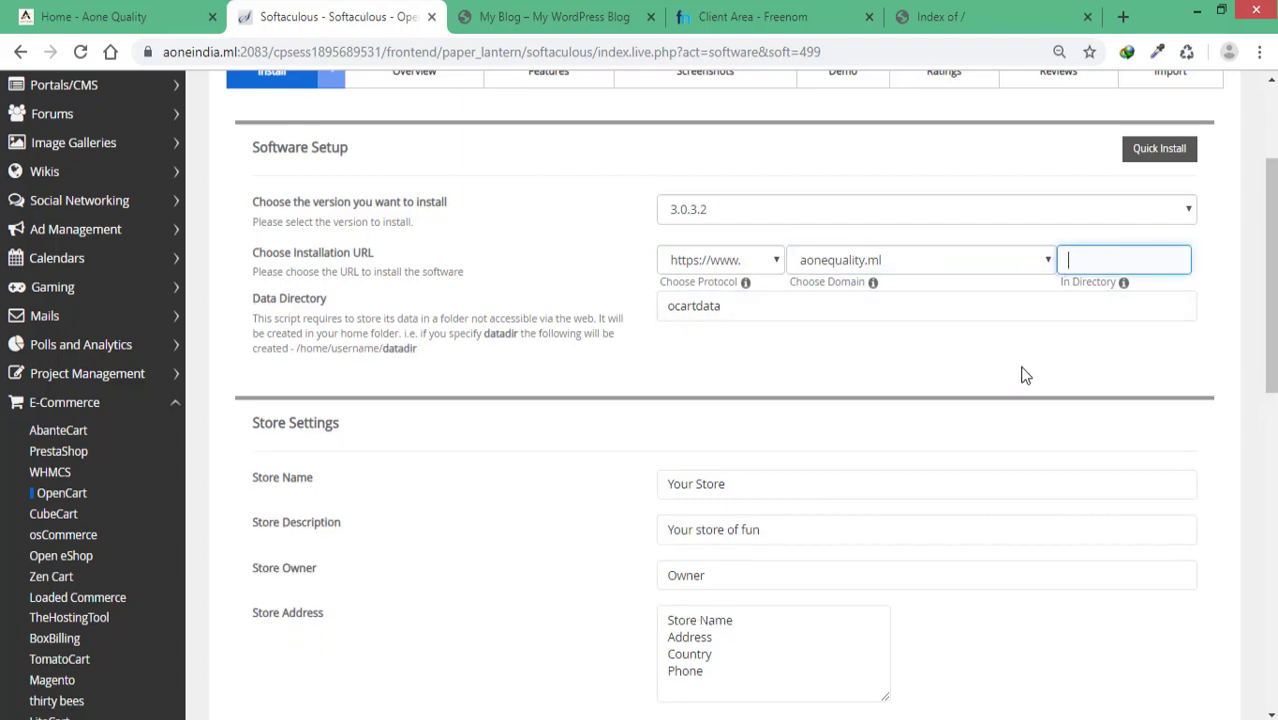
{"action": "left_click", "coordinate": [1013, 372]}
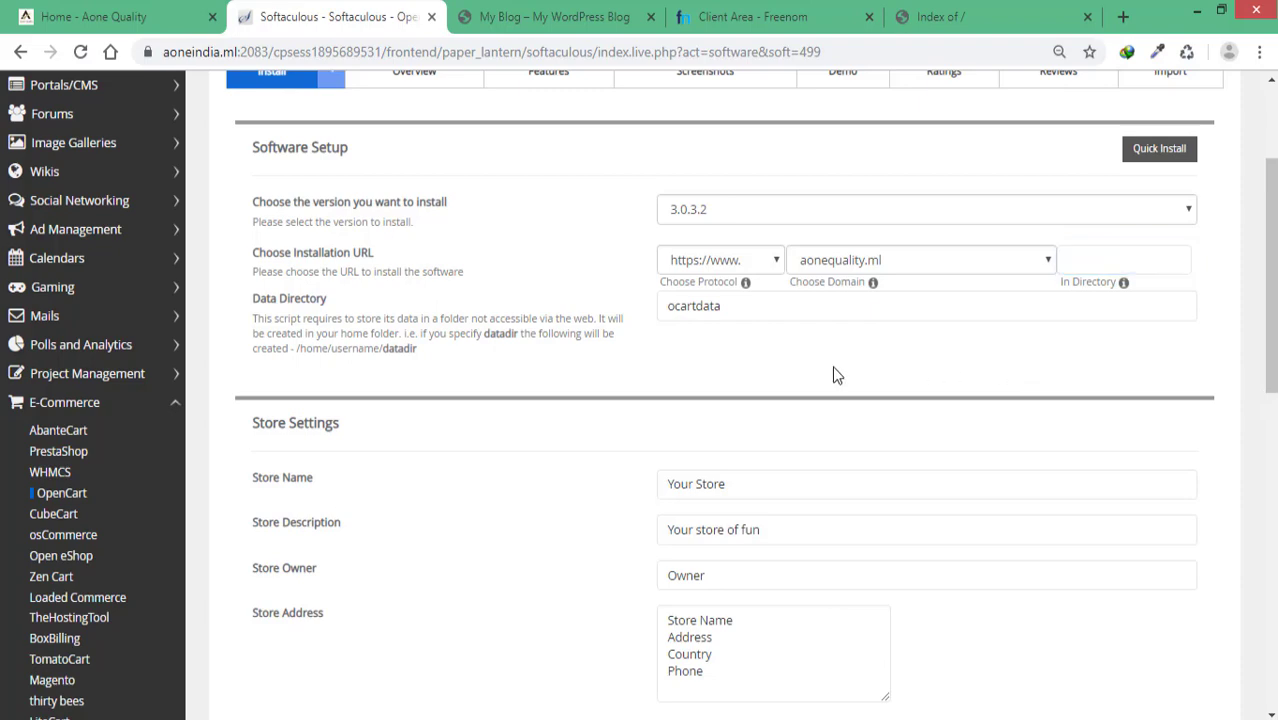
{"action": "scroll", "coordinate": [581, 378], "scroll_direction": "down", "scroll_amount": 3}
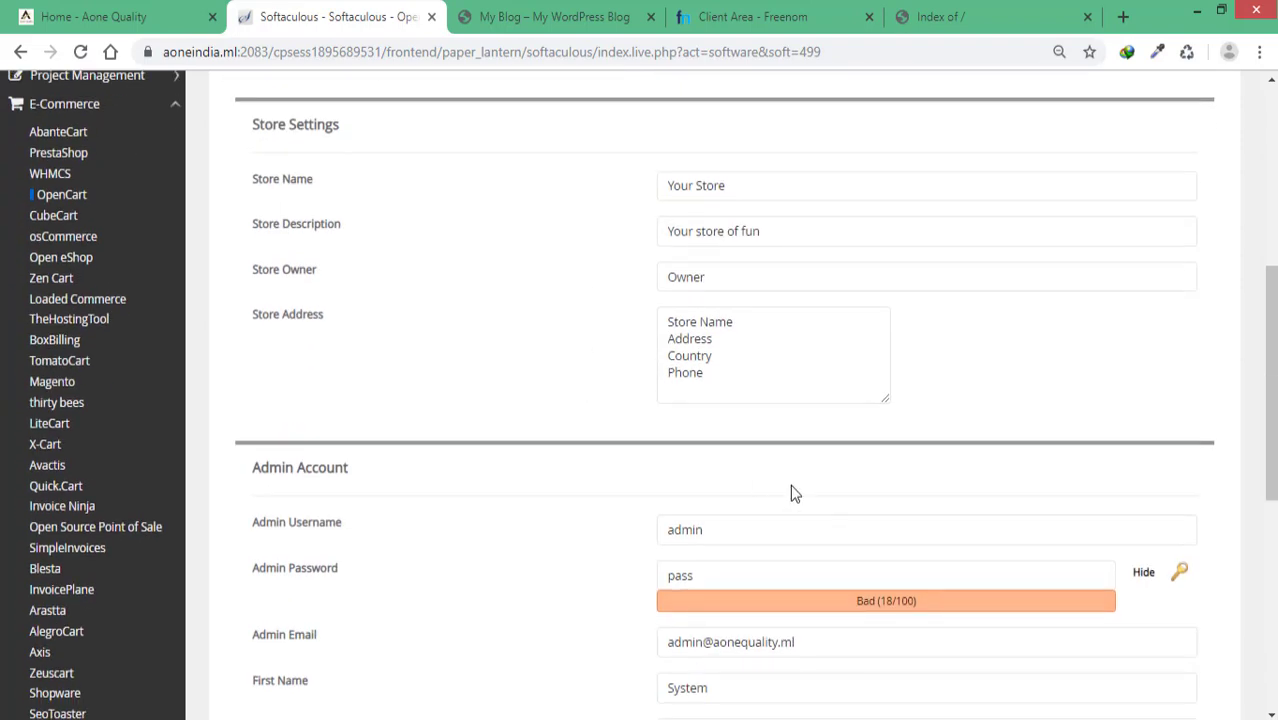
{"action": "scroll", "coordinate": [790, 490], "scroll_direction": "down", "scroll_amount": 1}
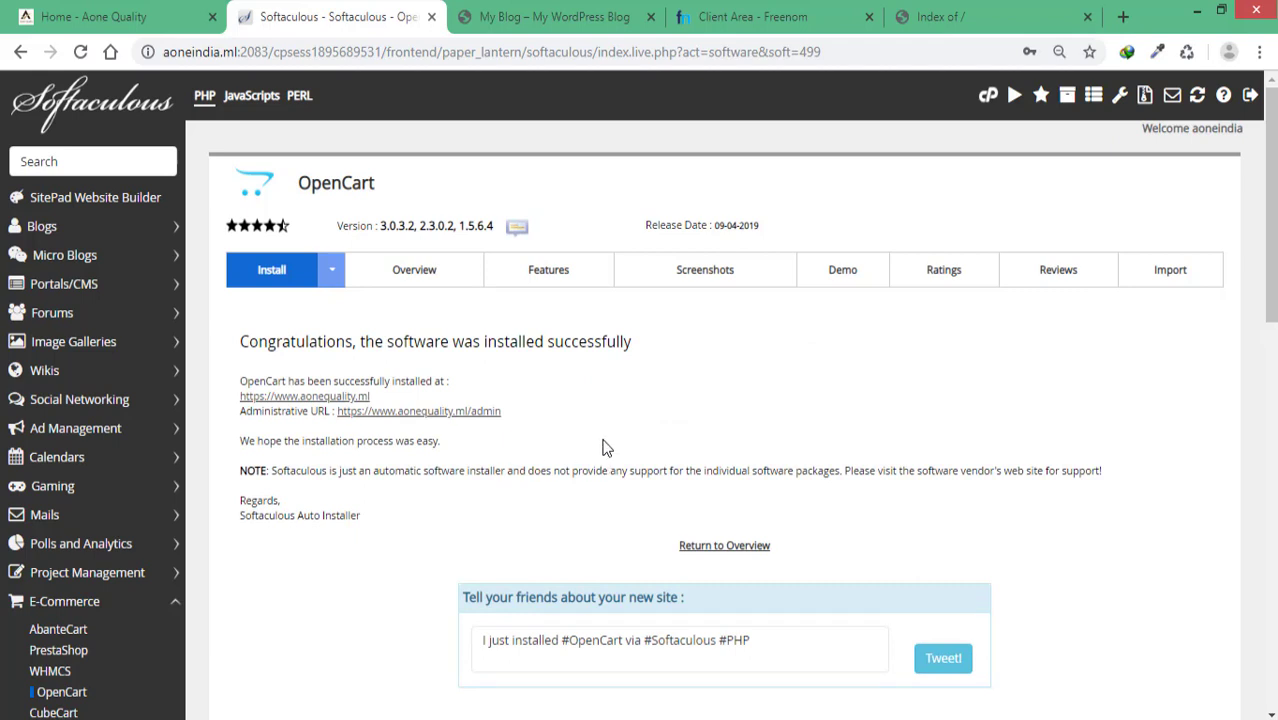
Step: Reload aonequality.ml to see the Your Store storefront, then bring up link options for Softaculous's admin URL
{"action": "left_click", "coordinate": [938, 19]}
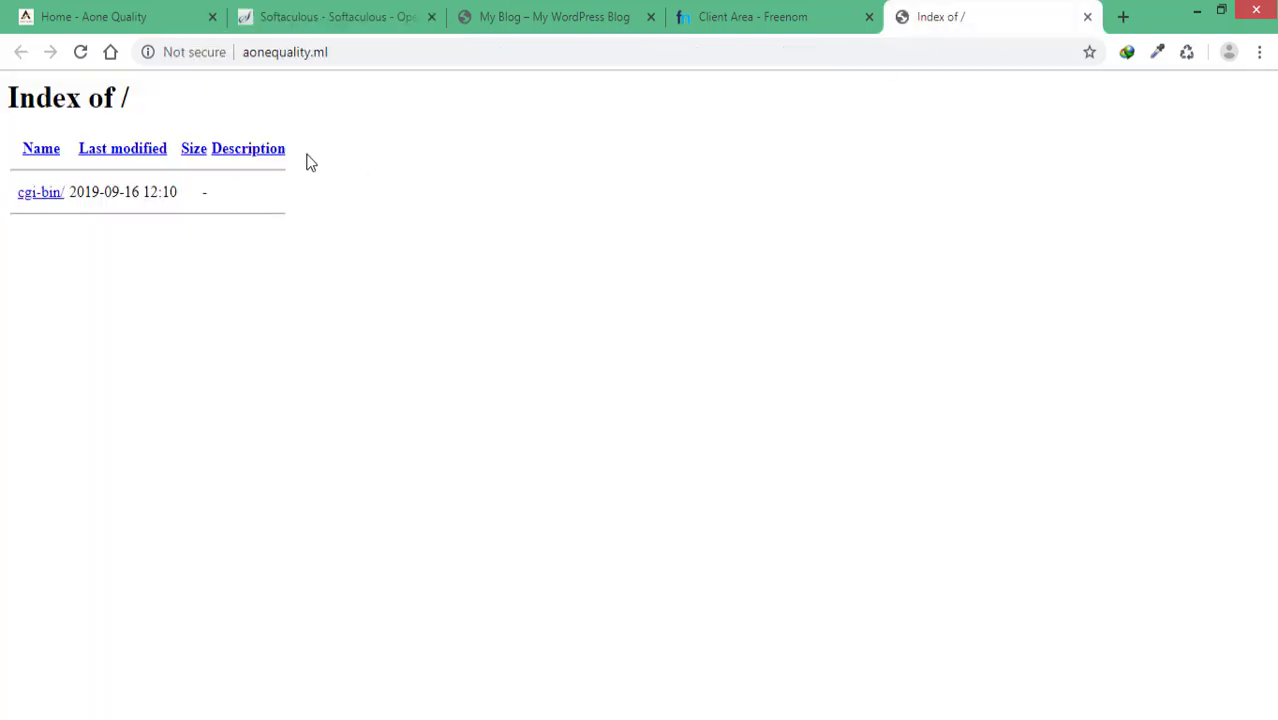
{"action": "left_click", "coordinate": [81, 52]}
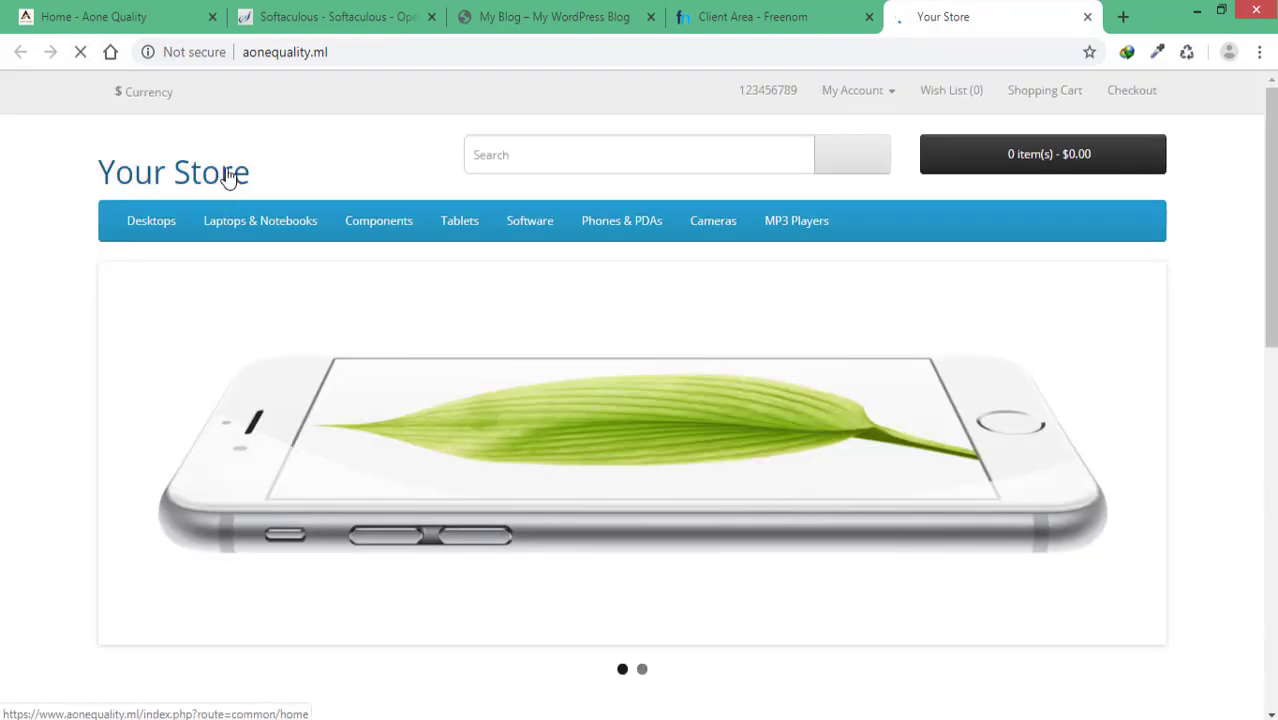
{"action": "left_click", "coordinate": [226, 177]}
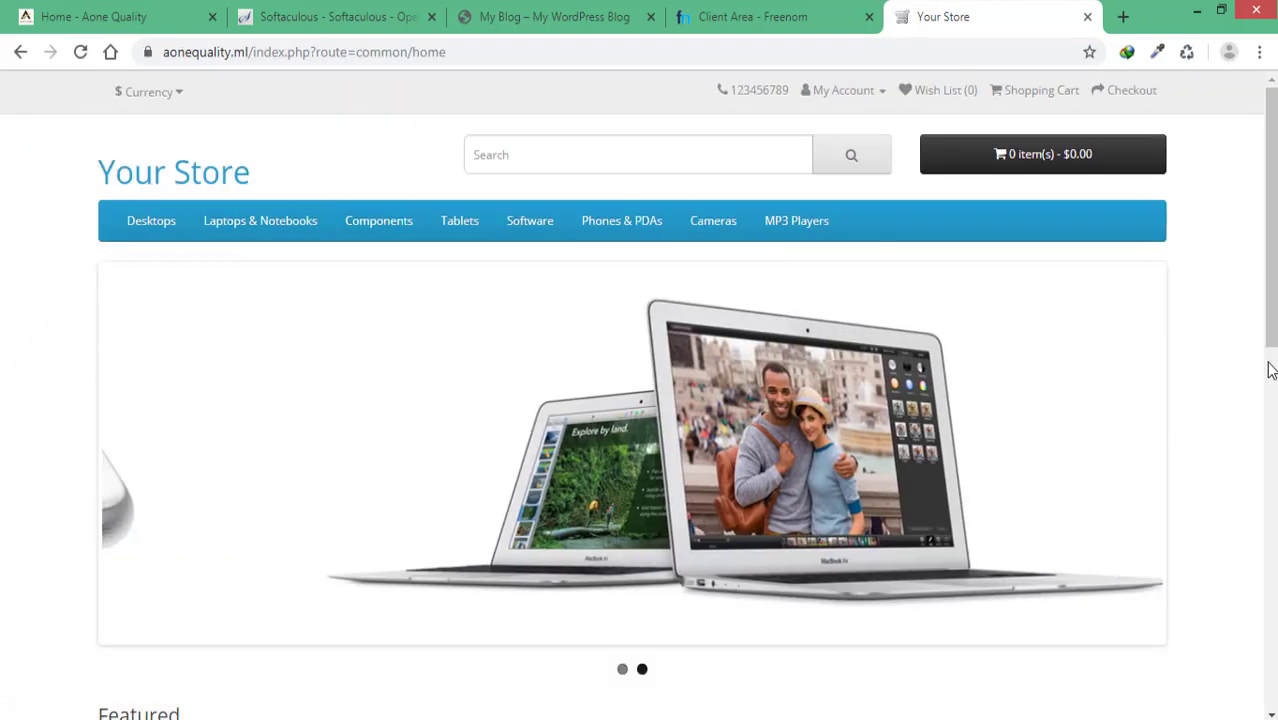
{"action": "scroll", "coordinate": [1268, 369], "scroll_direction": "down", "scroll_amount": 5}
{"action": "scroll", "coordinate": [893, 391], "scroll_direction": "up", "scroll_amount": 3}
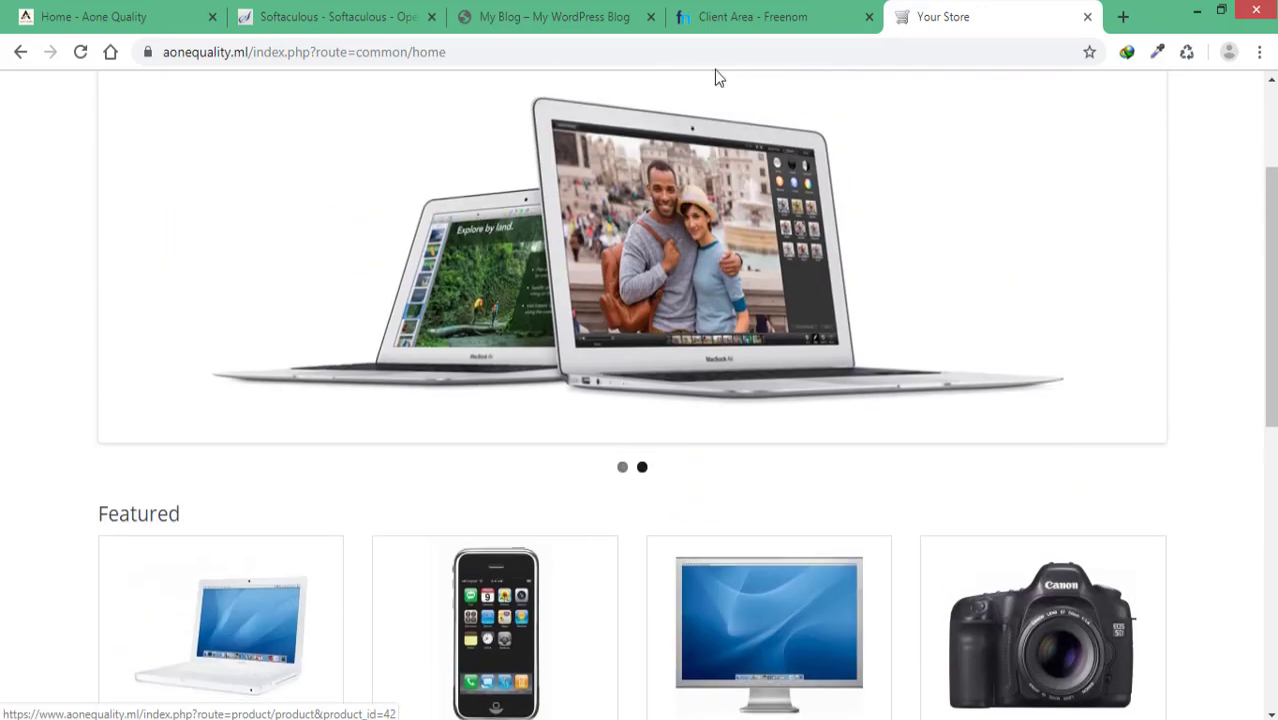
{"action": "left_click", "coordinate": [399, 17]}
{"action": "right_click", "coordinate": [447, 410]}
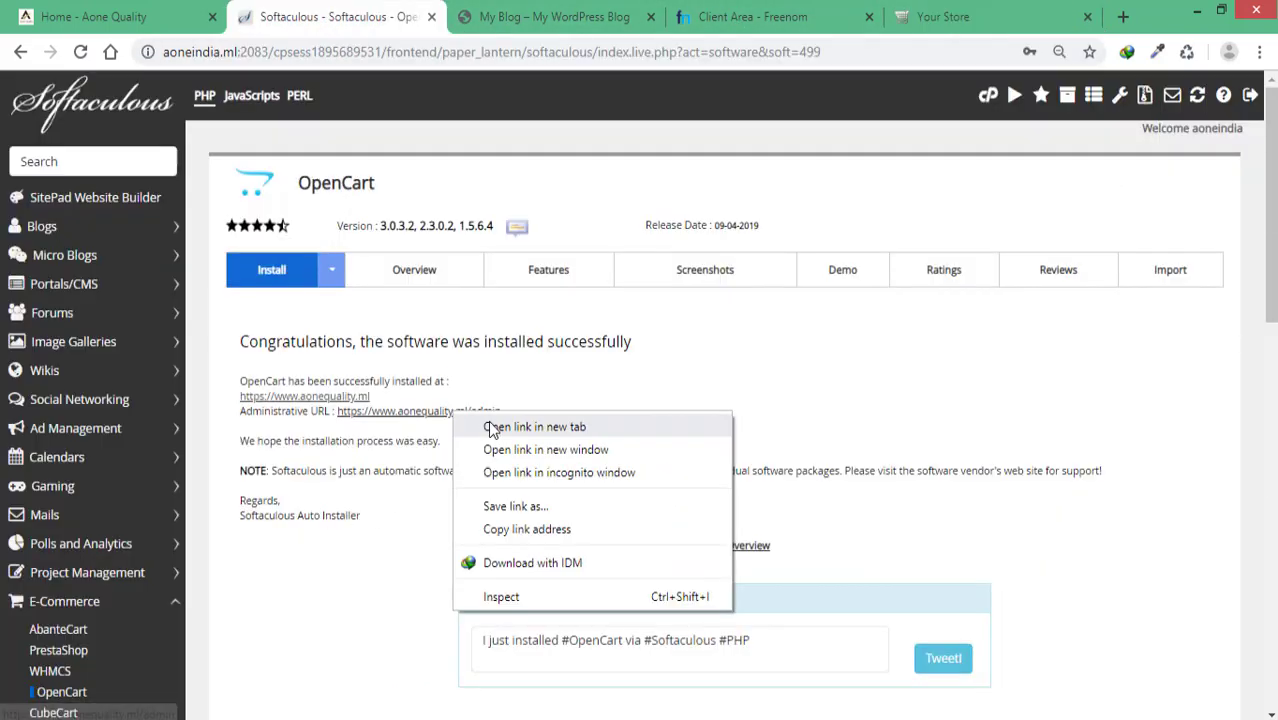
Step: Open the OpenCart admin URL in a new tab and briefly check the Organic Store site
{"action": "left_click", "coordinate": [500, 420]}
{"action": "left_click_drag", "start_coordinate": [450, 17], "coordinate": [767, 24]}
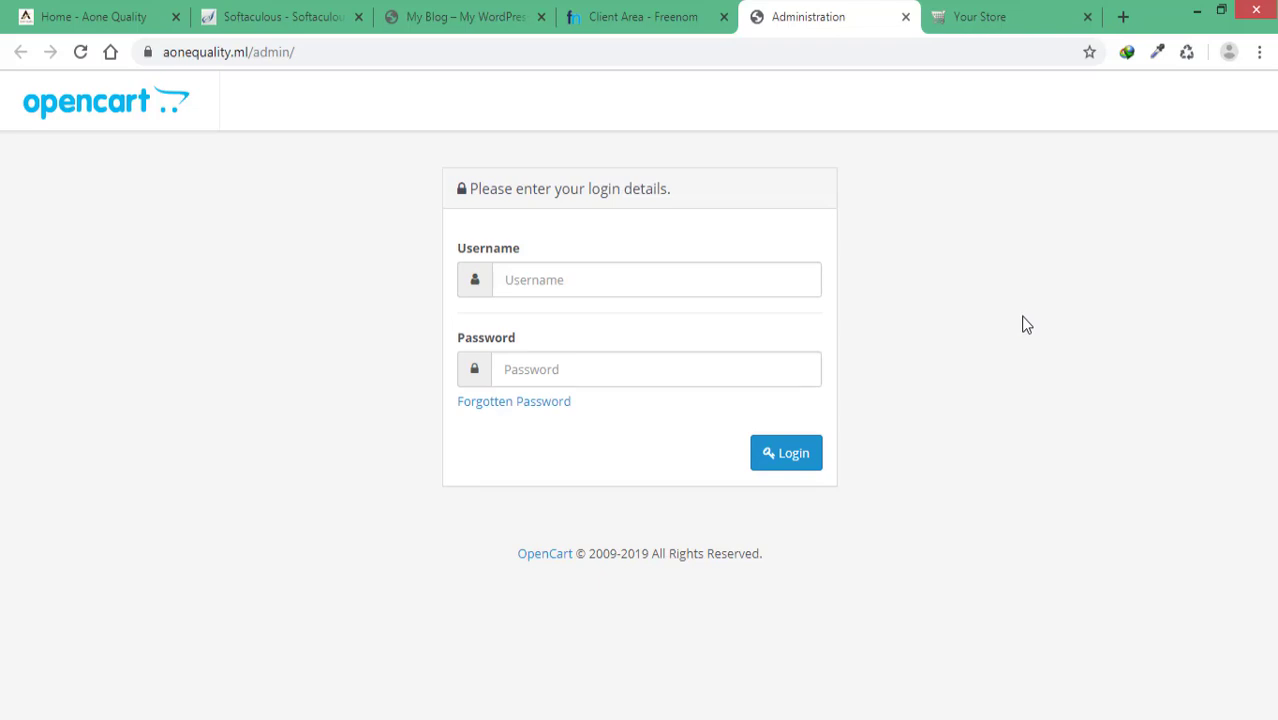
{"action": "left_click", "coordinate": [455, 18]}
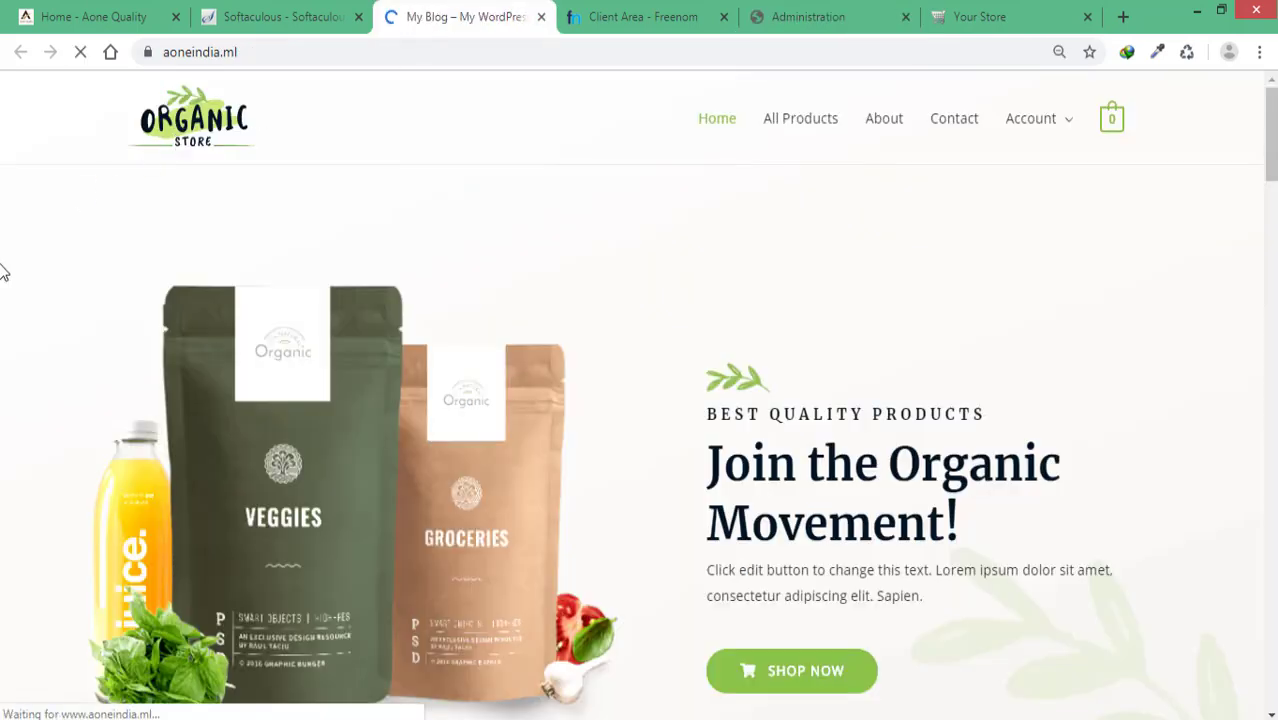
{"action": "left_click", "coordinate": [216, 136]}
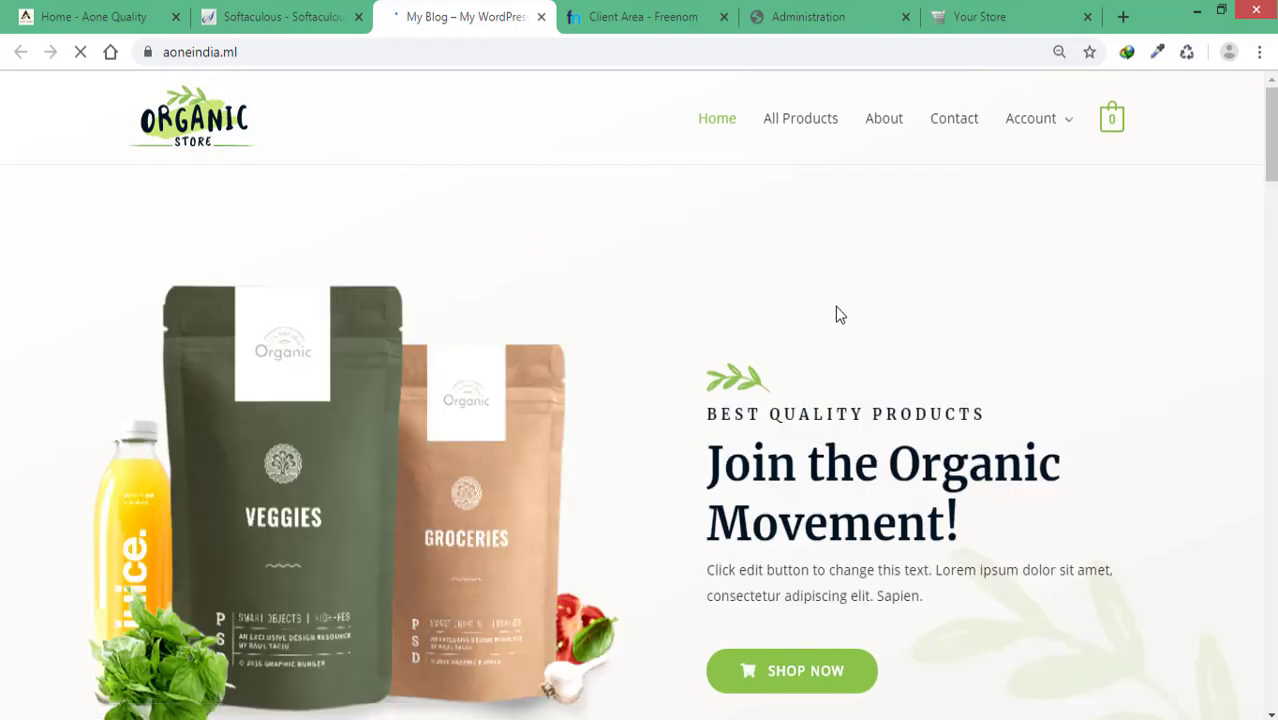
{"action": "left_click", "coordinate": [841, 20]}
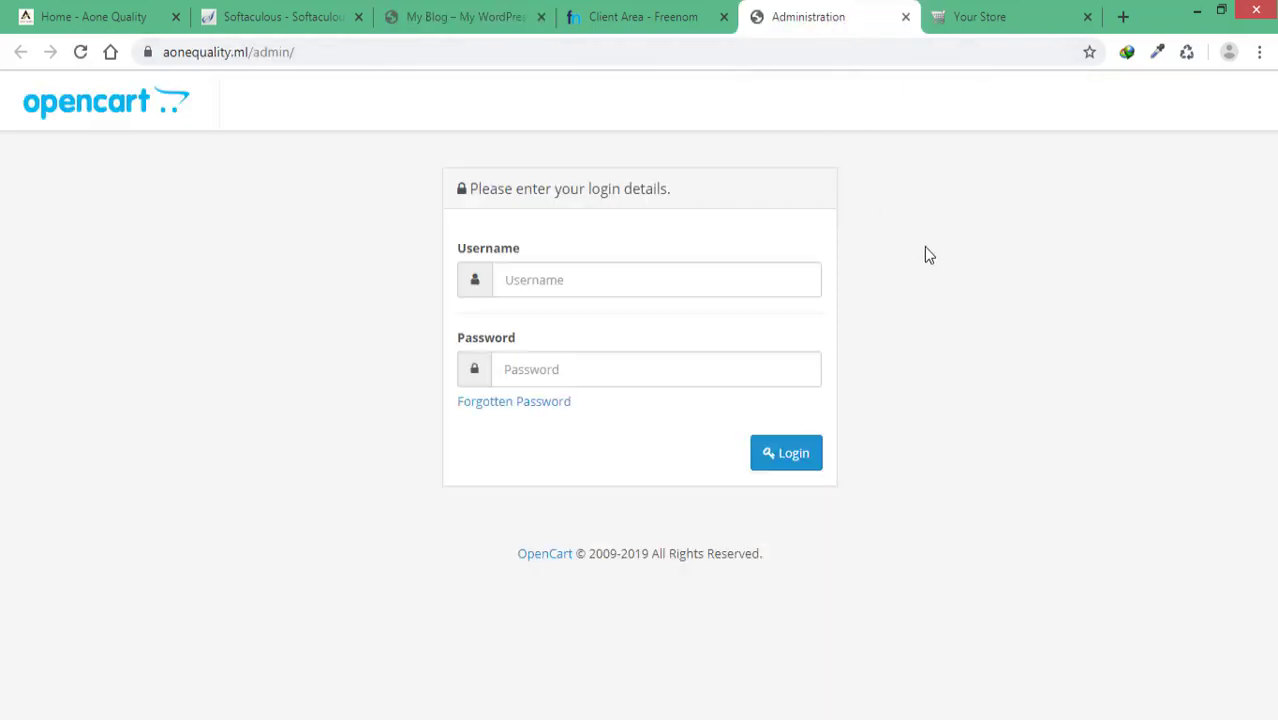
Step: Reload the Your Store storefront home page and return to the admin login tab
{"action": "left_click", "coordinate": [979, 22]}
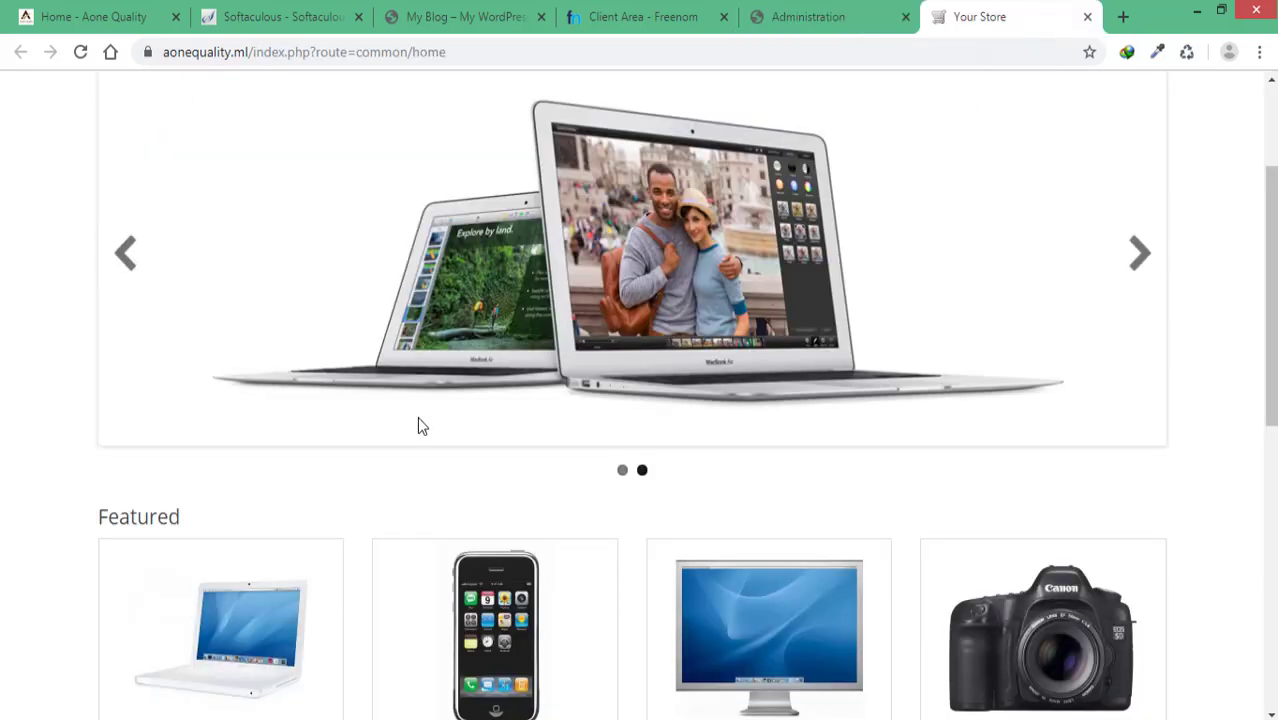
{"action": "scroll", "coordinate": [30, 287], "scroll_direction": "up", "scroll_amount": 2}
{"action": "left_click", "coordinate": [142, 182]}
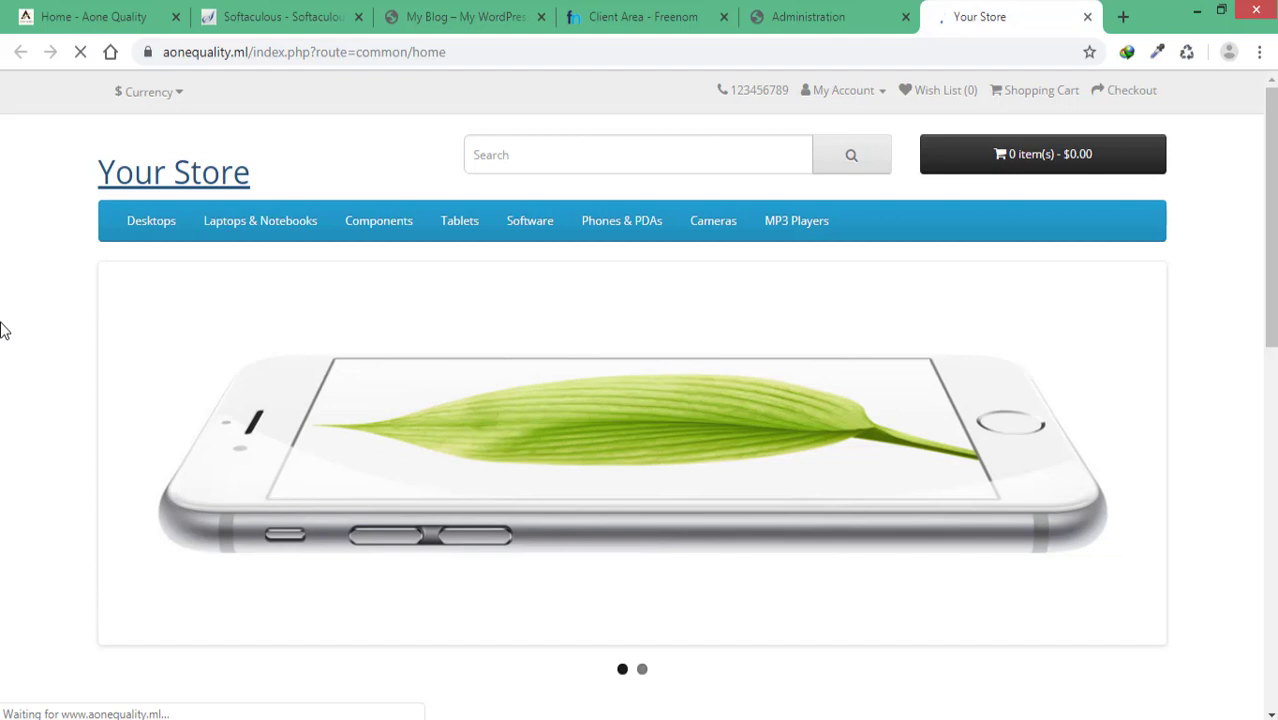
{"action": "left_click", "coordinate": [785, 18]}
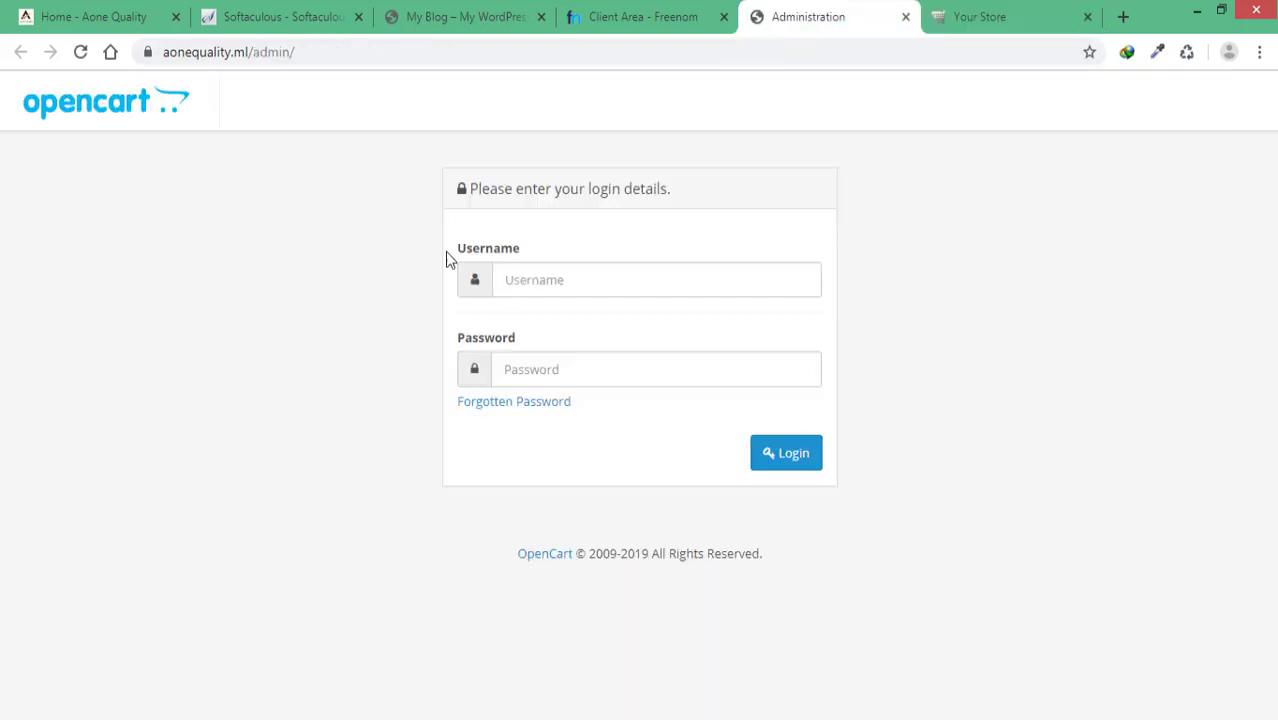
Step: Log in to the OpenCart admin with the admin credentials, declining to save the password
{"action": "left_click", "coordinate": [644, 277]}
{"action": "type", "text": "admin"}
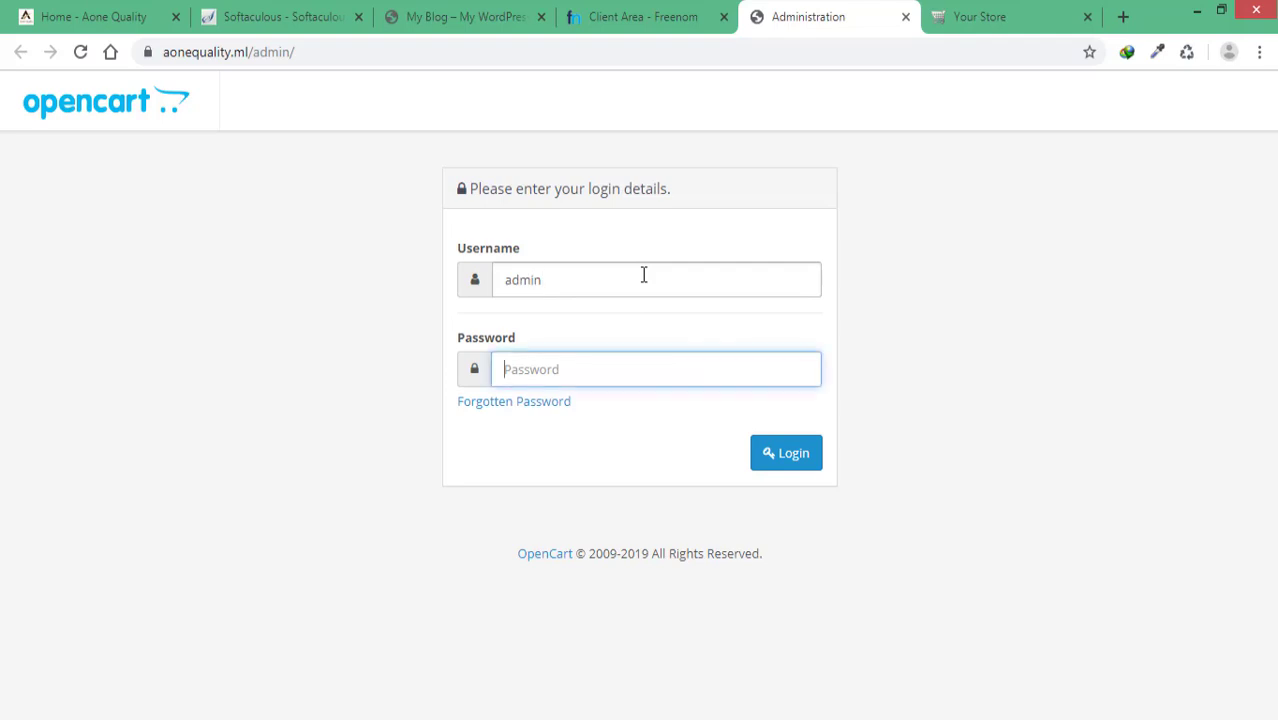
{"action": "type", "text": "admin123"}
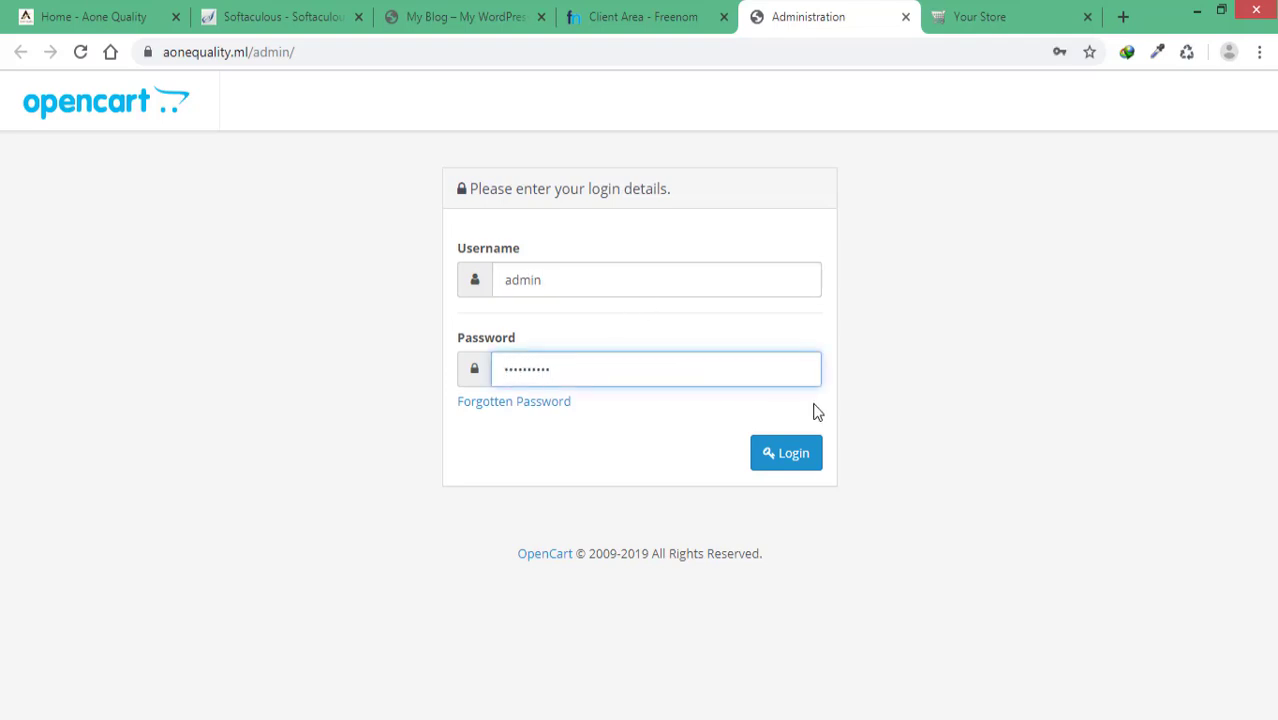
{"action": "left_click", "coordinate": [809, 464]}
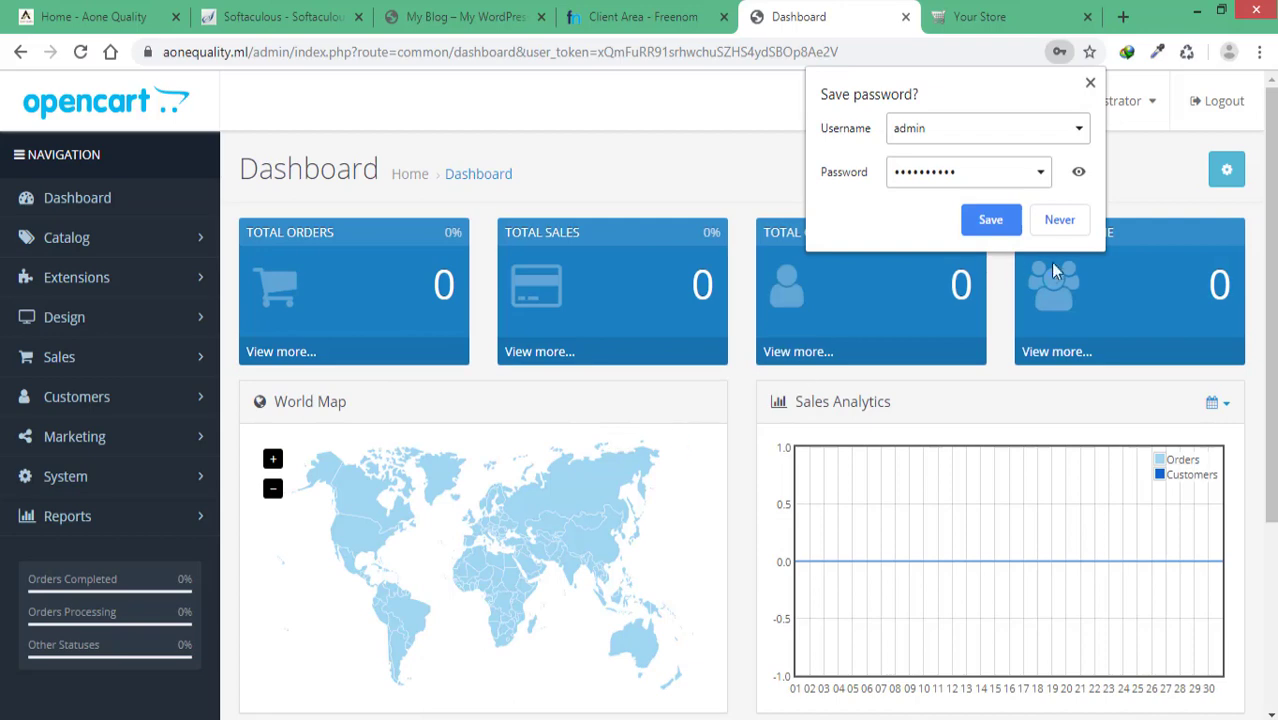
{"action": "left_click", "coordinate": [1060, 219]}
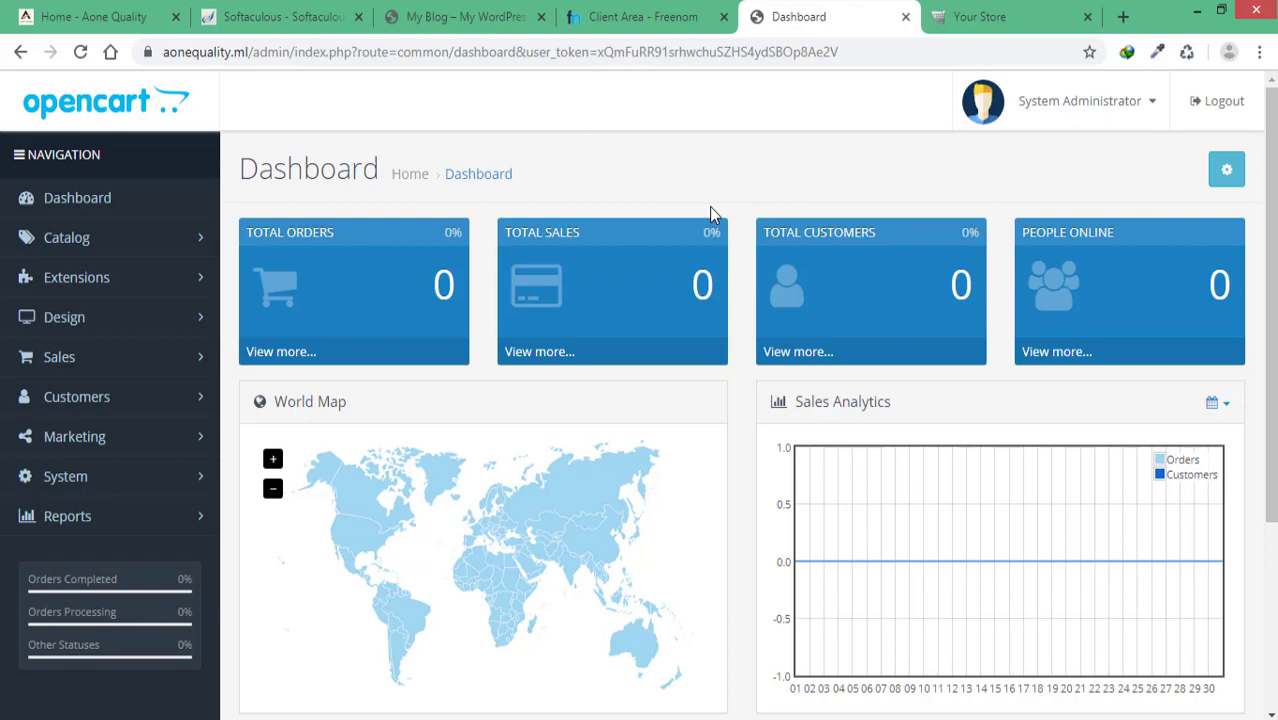
Step: Switch back to the Aone Quality hosting plans page
{"action": "left_click", "coordinate": [108, 14]}
{"action": "scroll", "coordinate": [756, 263], "scroll_direction": "up", "scroll_amount": 4}
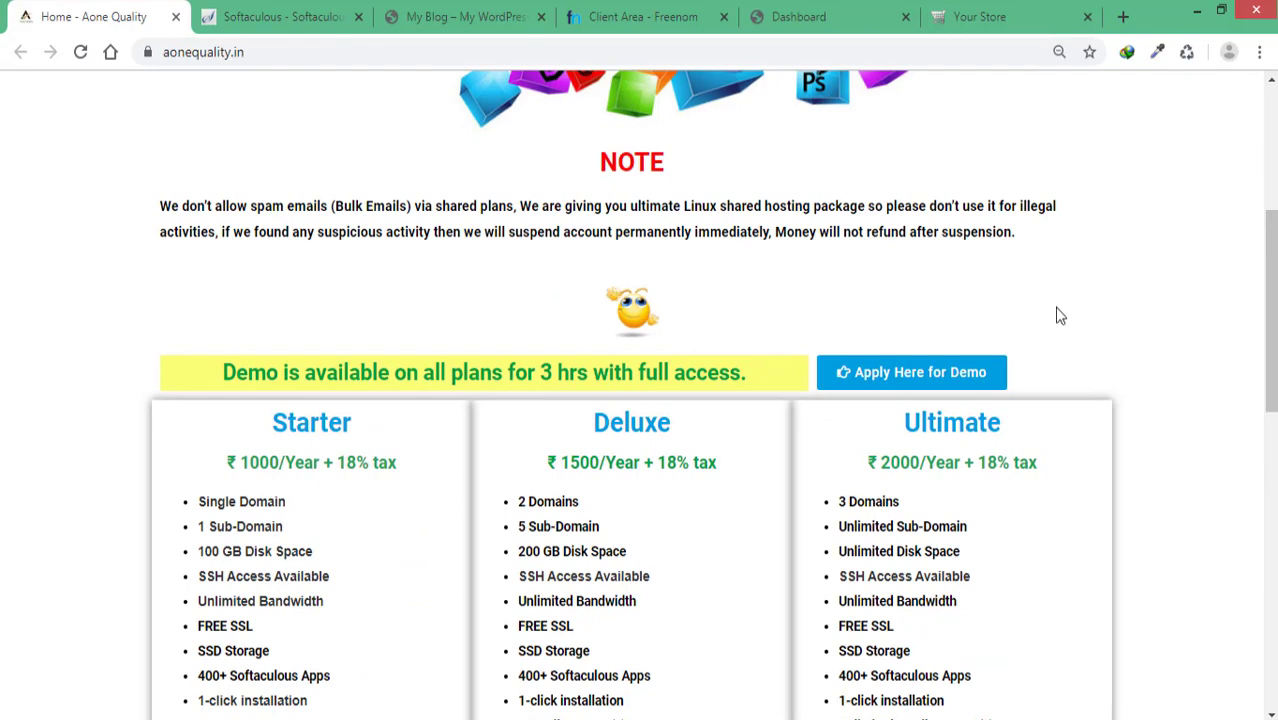
{"action": "scroll", "coordinate": [1068, 317], "scroll_direction": "down", "scroll_amount": 2}
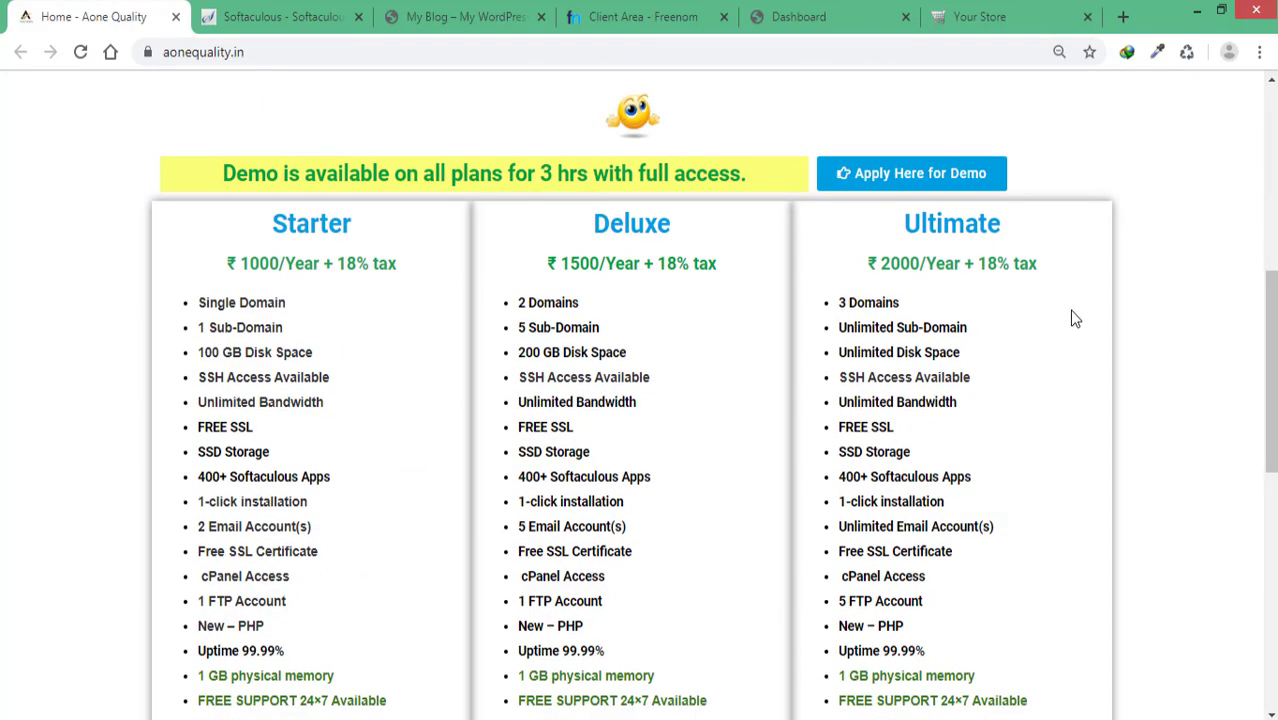